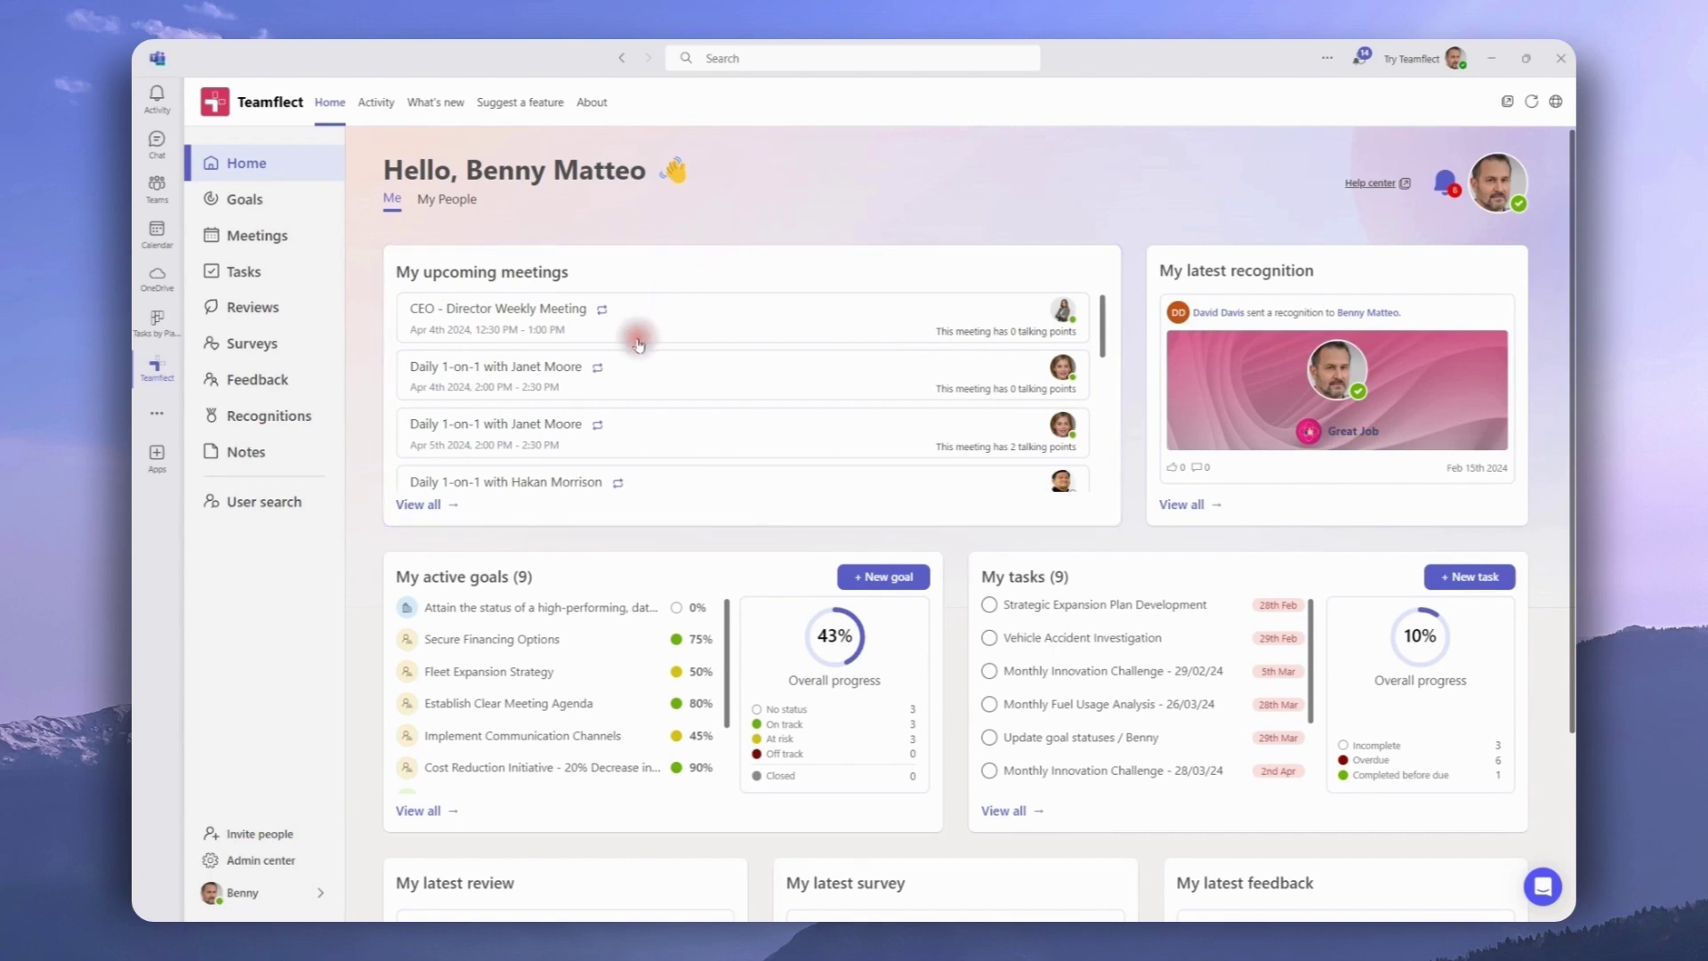
Open the Meetings overview and scroll through today's and upcoming meetings
scroll(638, 345, "down", 2)
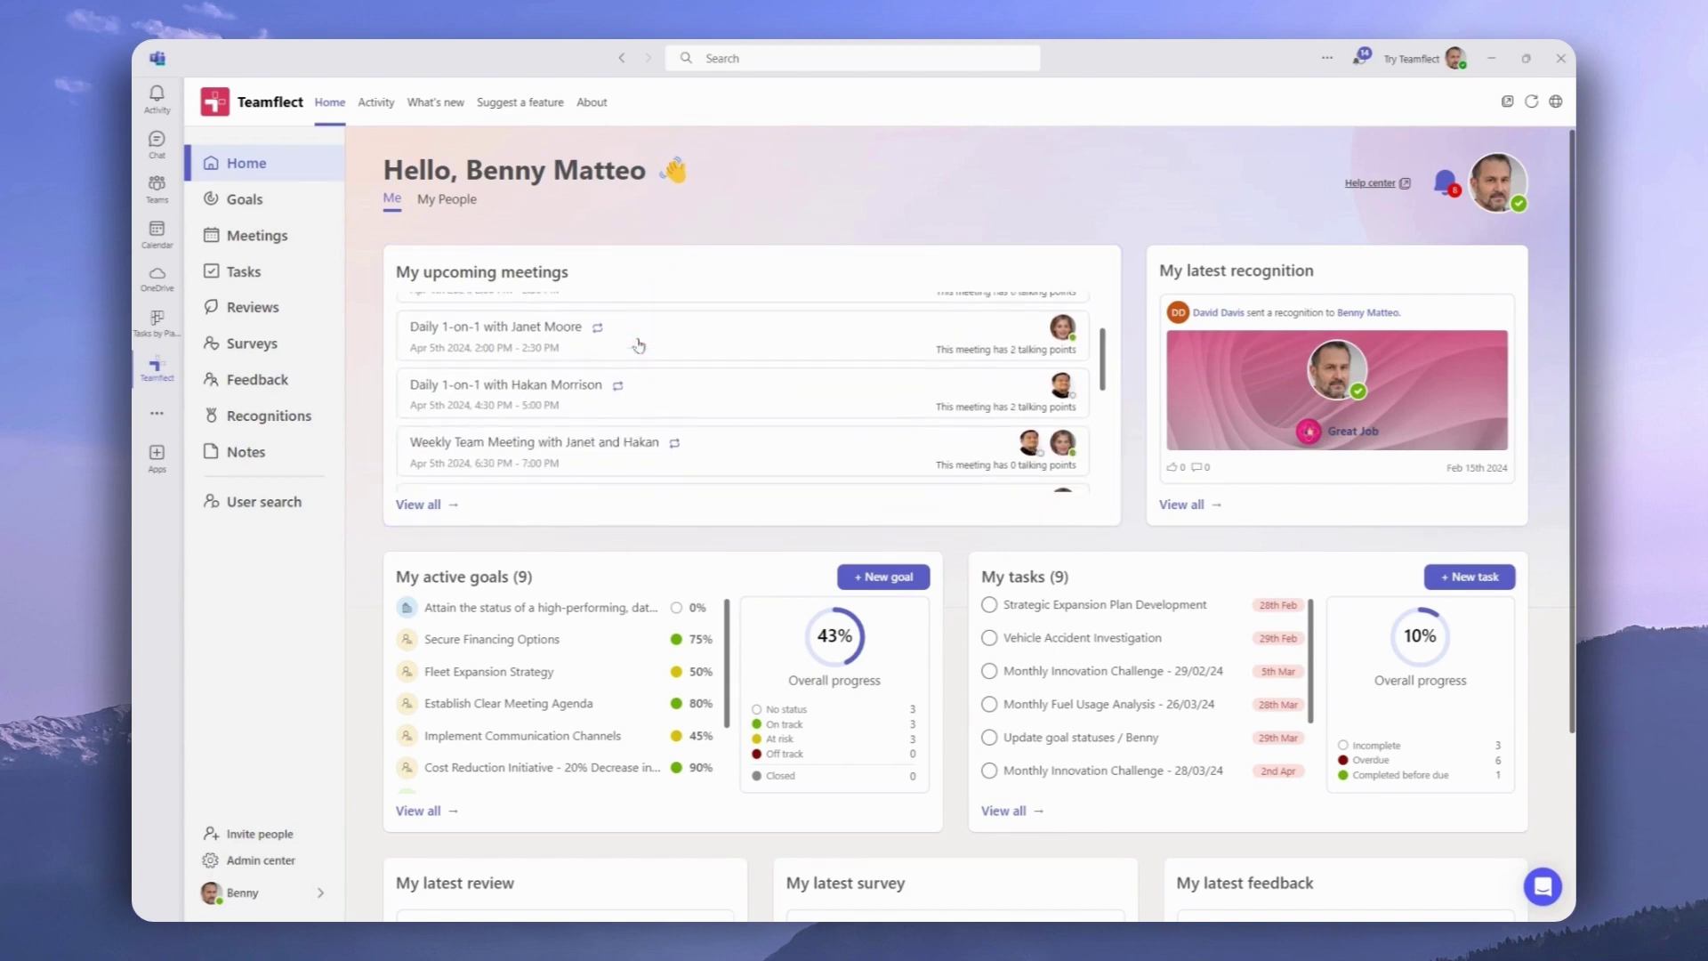
scroll(638, 345, "down", 1)
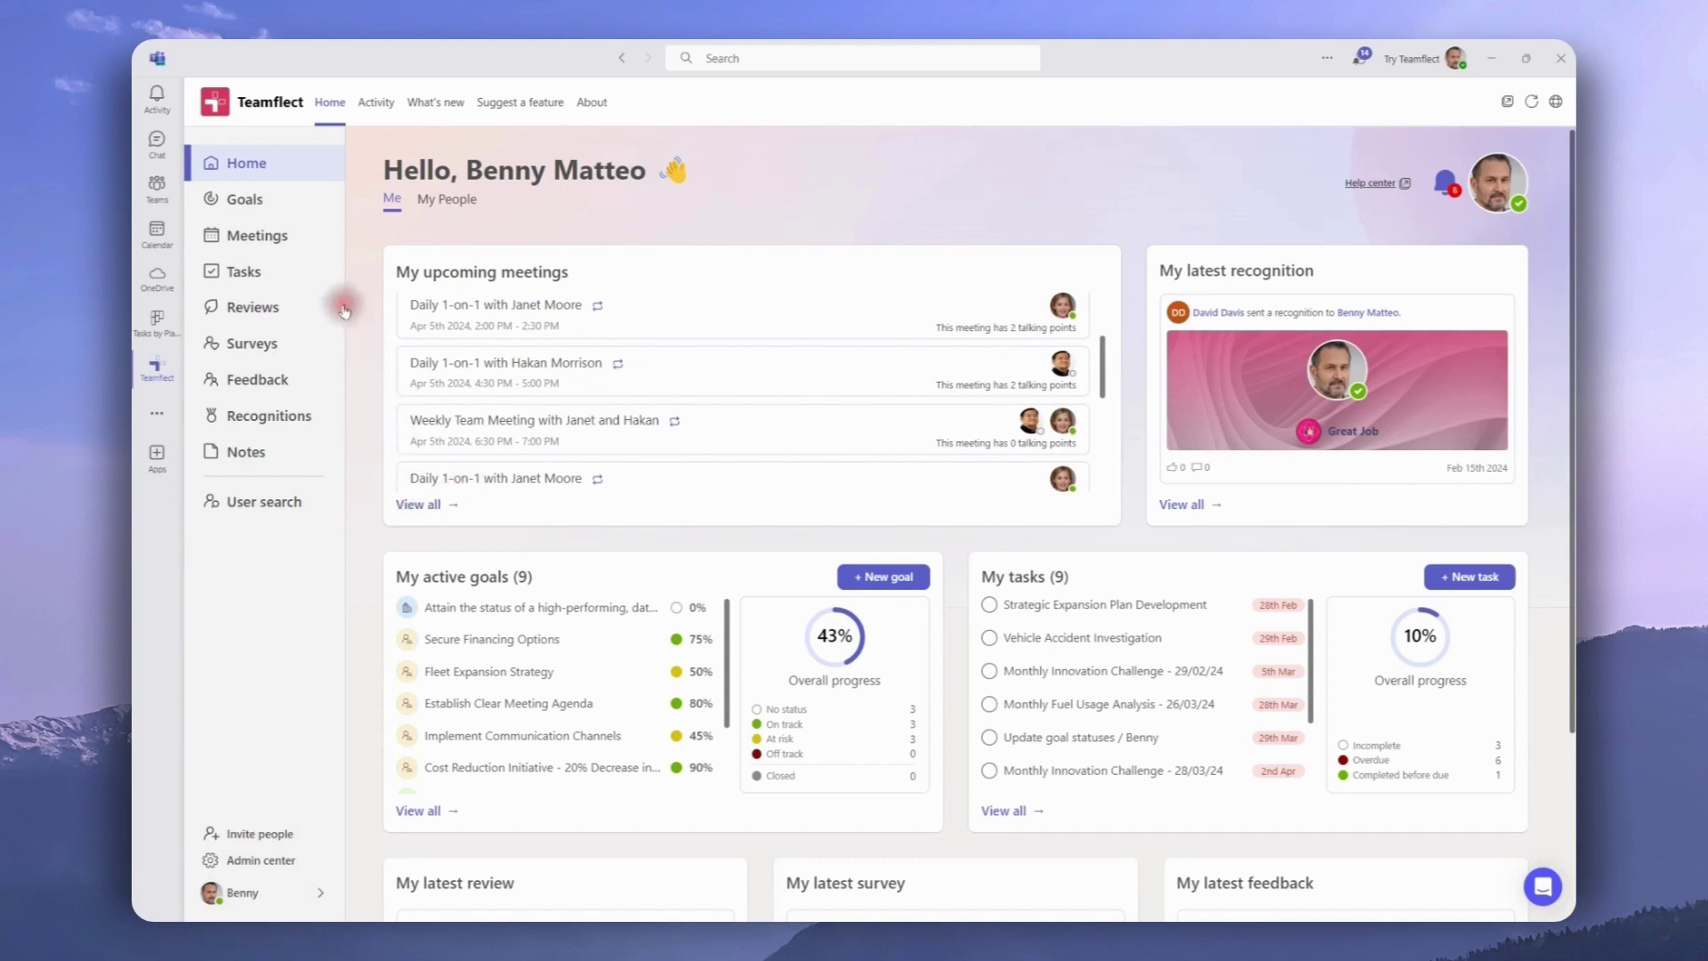
left_click(309, 232)
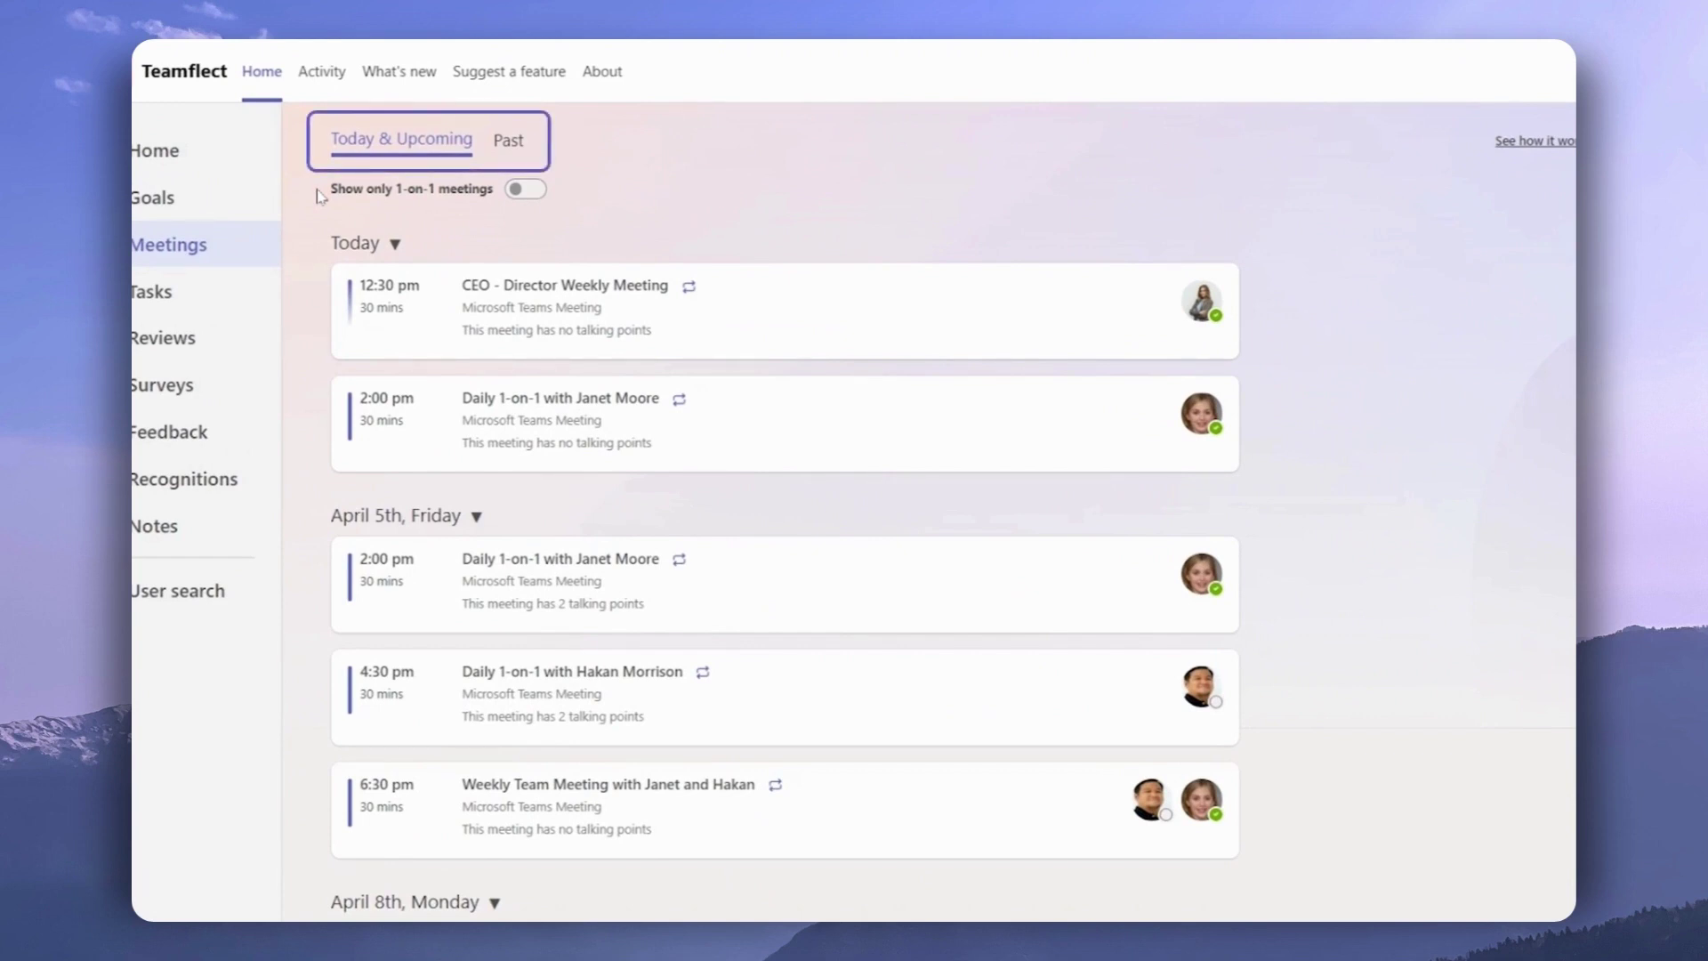
scroll(318, 196, "down", 2)
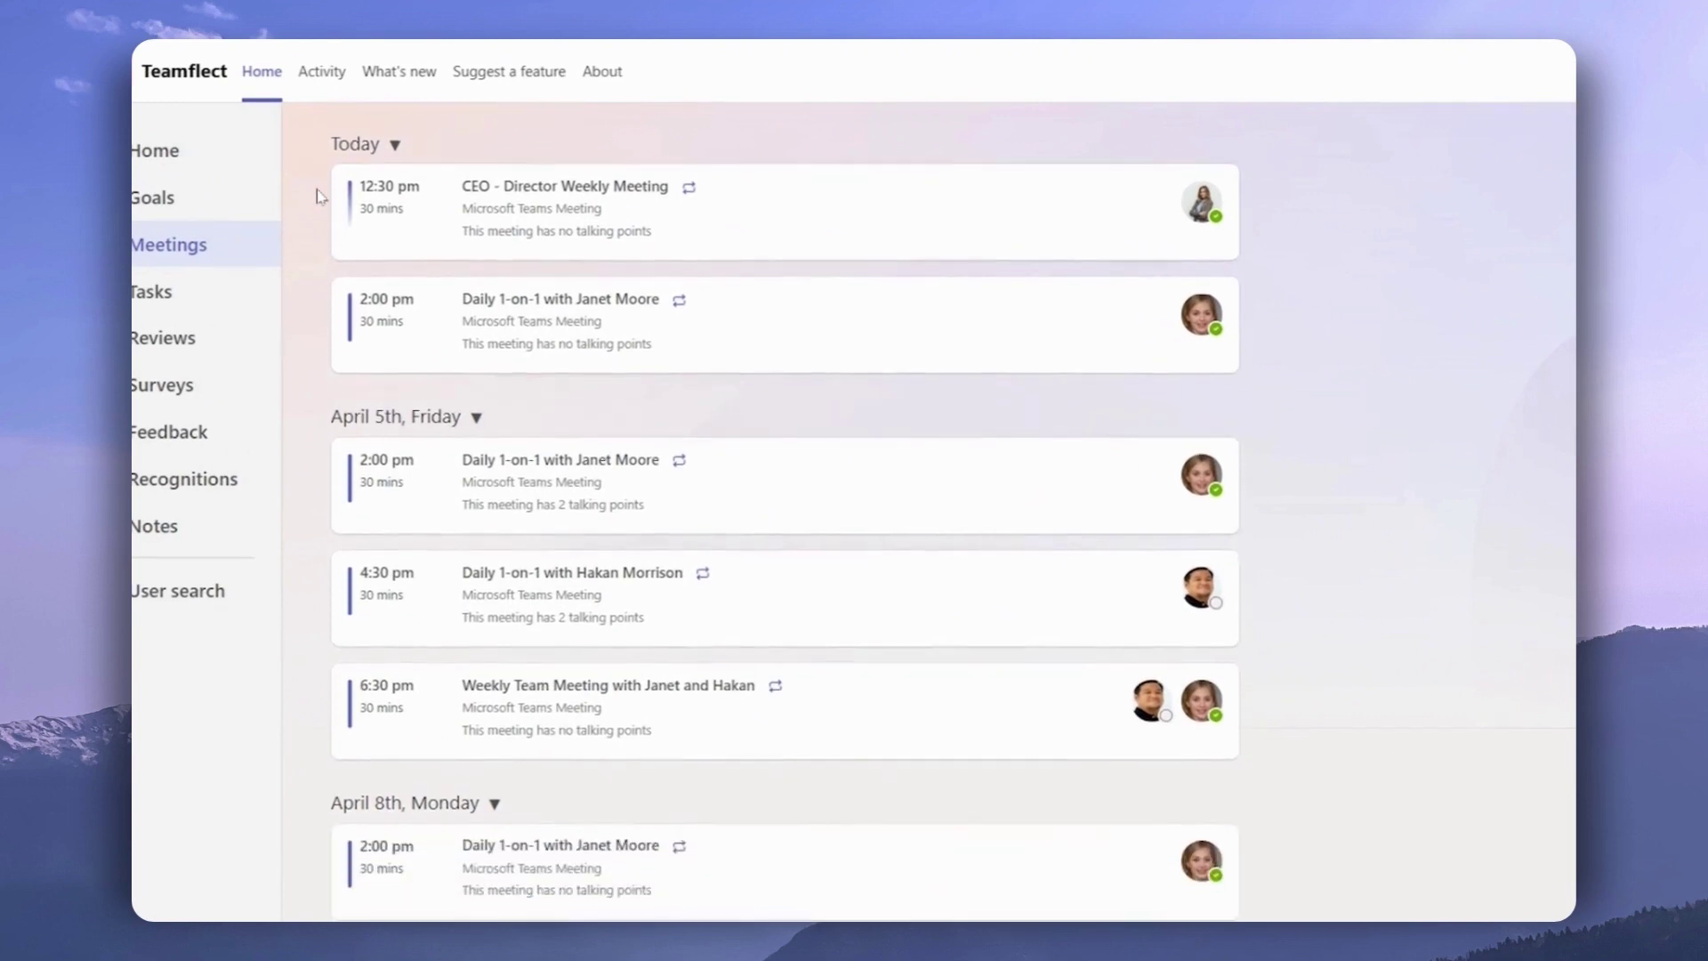
scroll(318, 195, "down", 3)
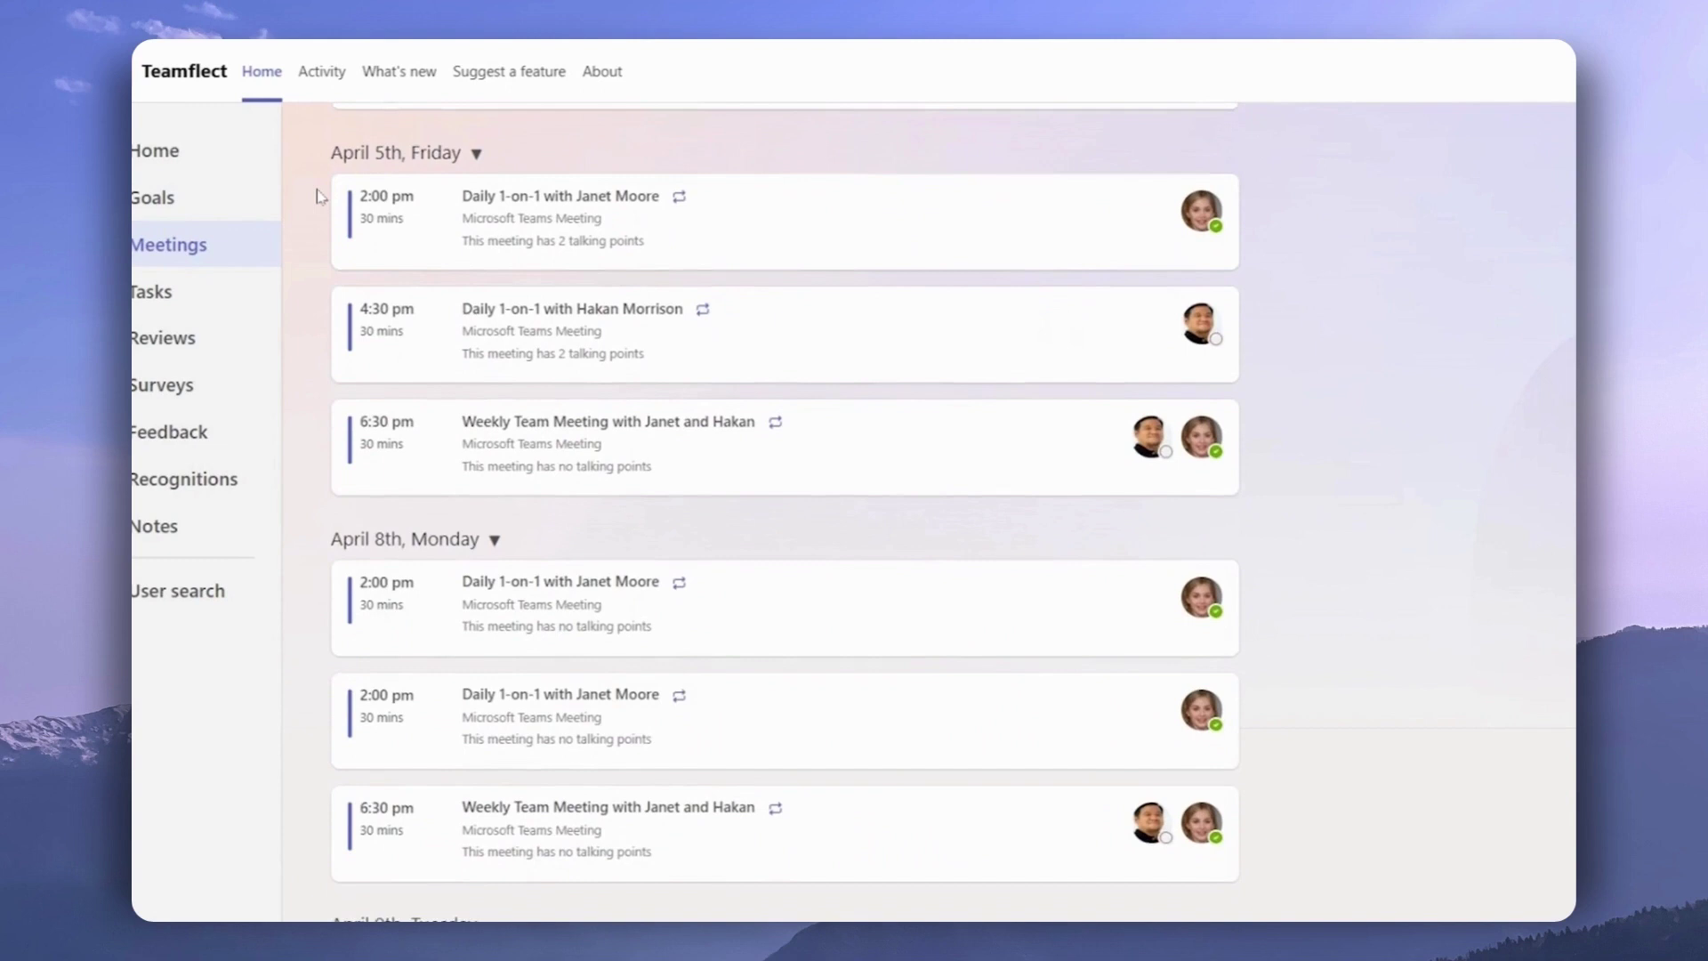
scroll(319, 196, "up", 5)
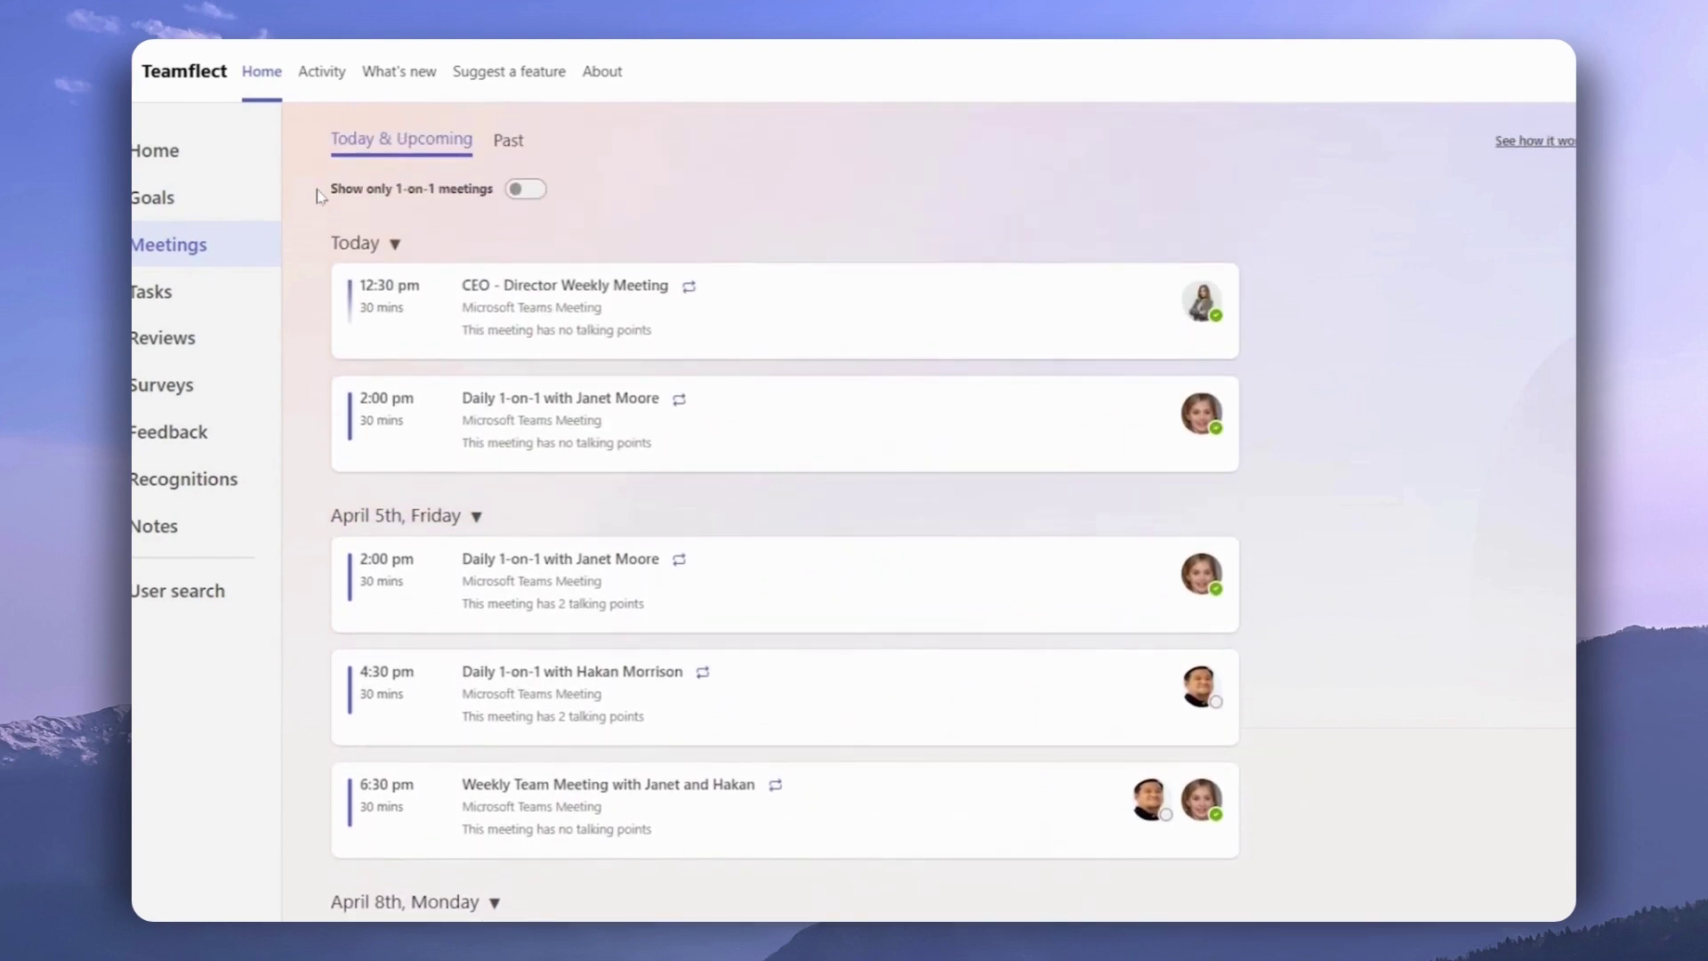
Switch to the Past tab and scroll through the past meetings
left_click(508, 142)
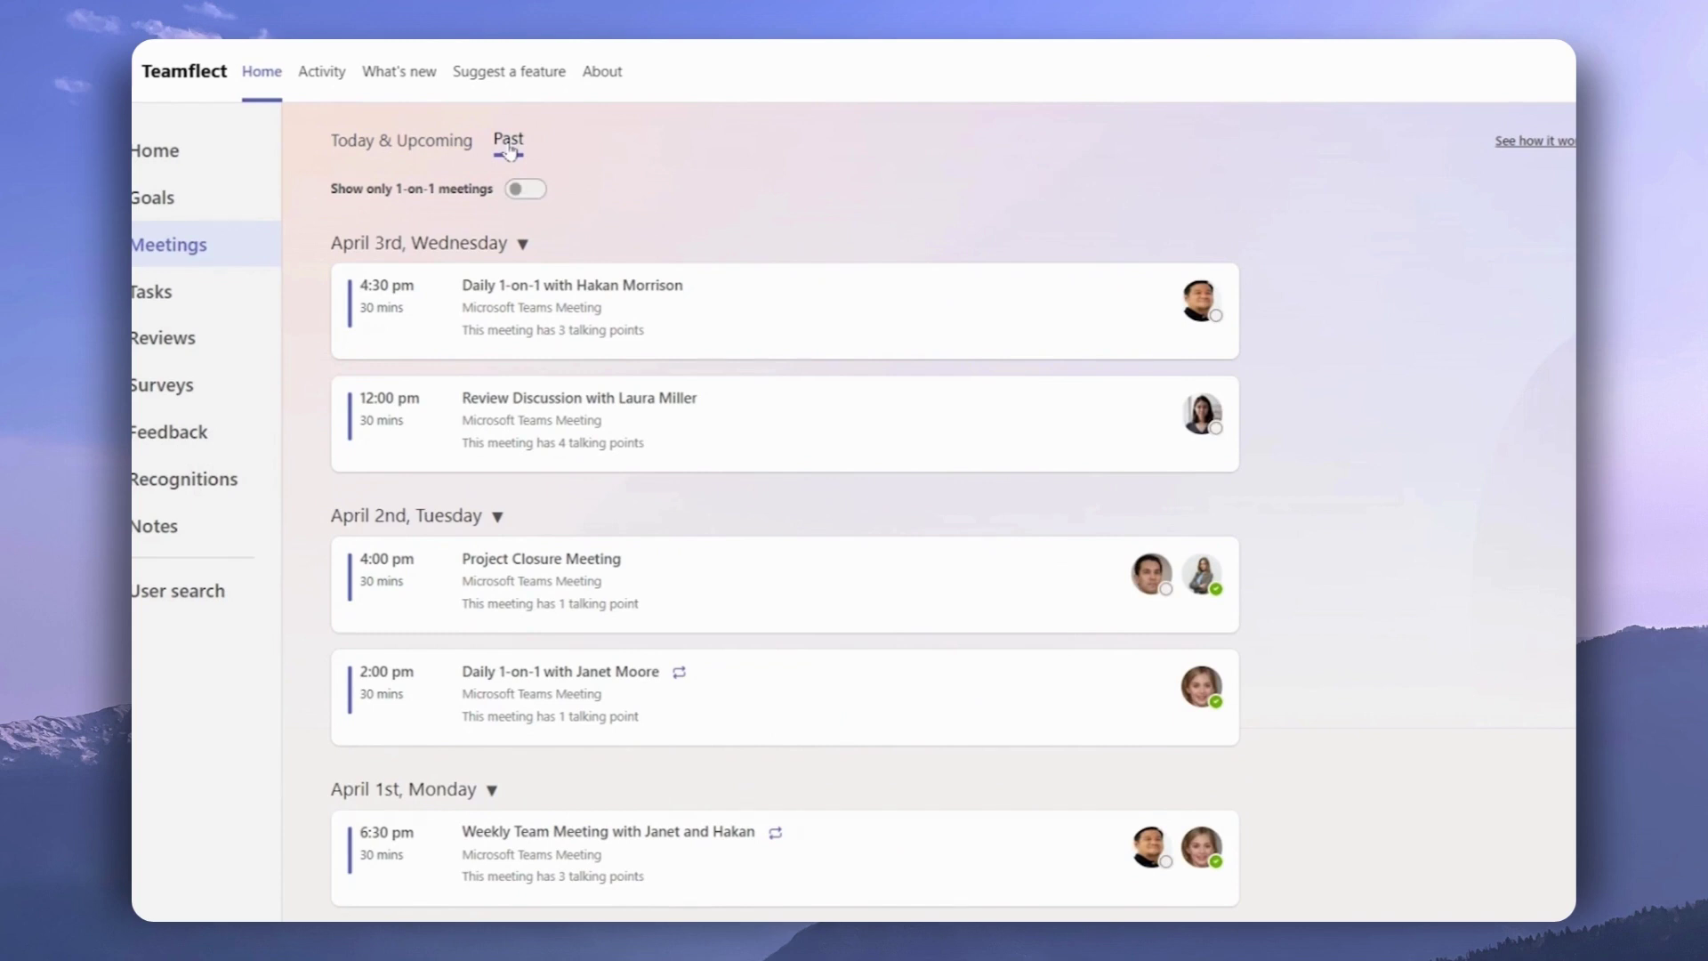
scroll(509, 153, "down", 2)
scroll(509, 151, "down", 2)
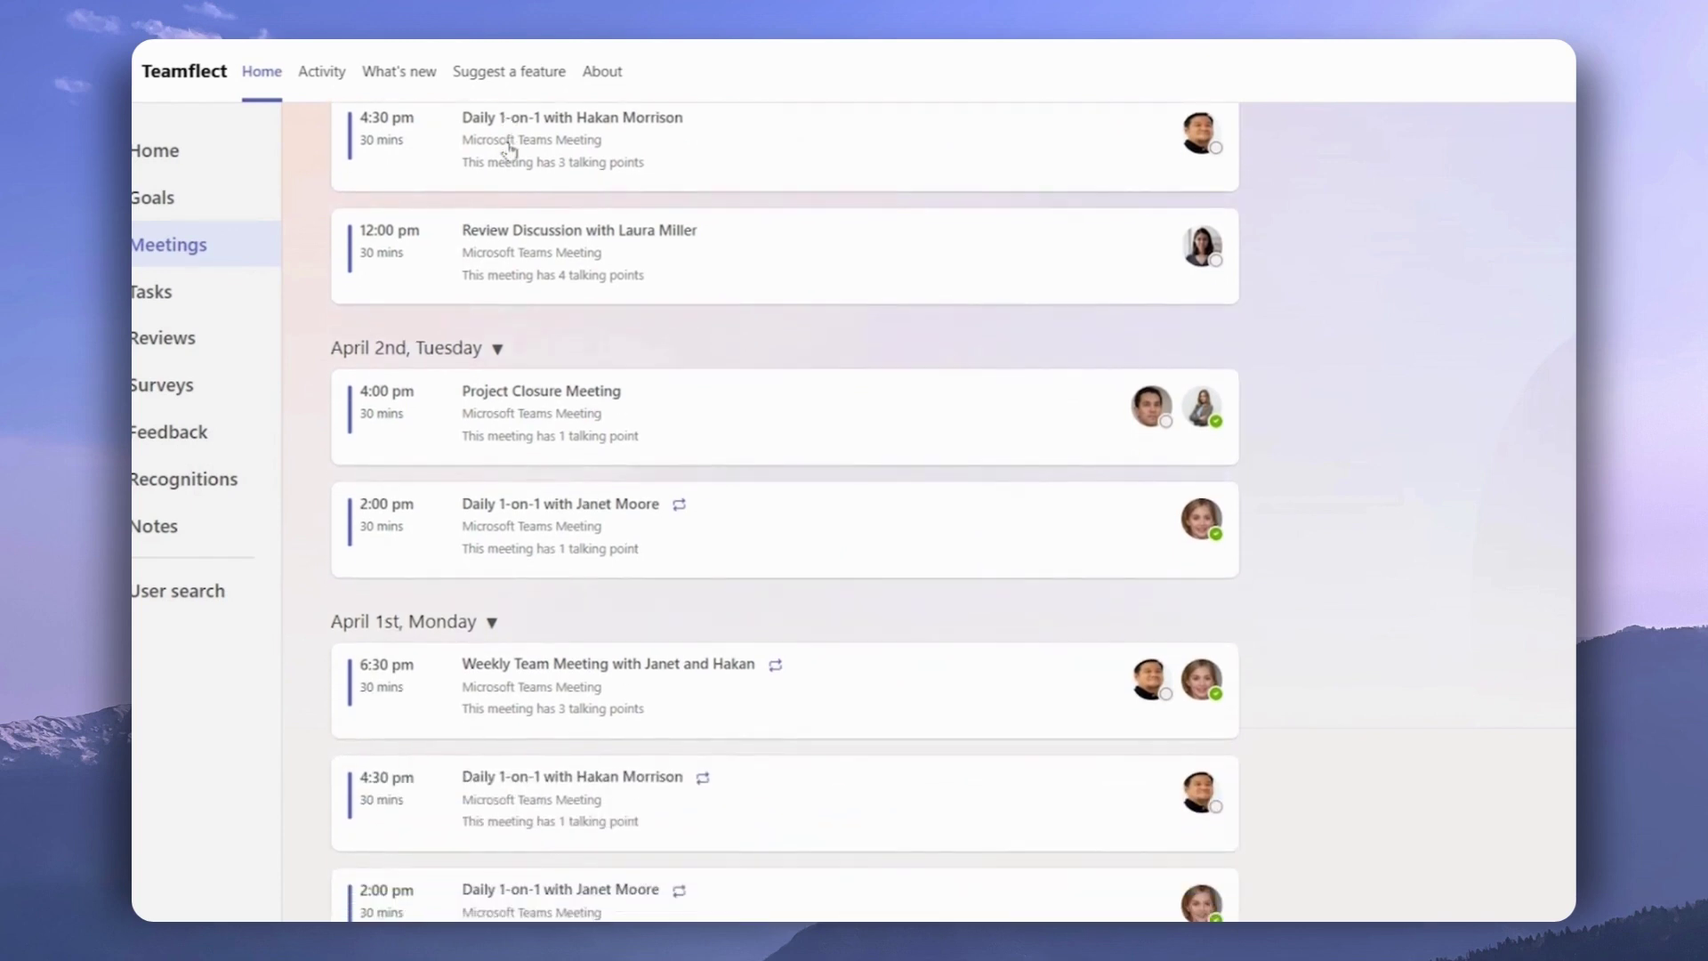
scroll(509, 151, "up", 3)
scroll(509, 152, "up", 1)
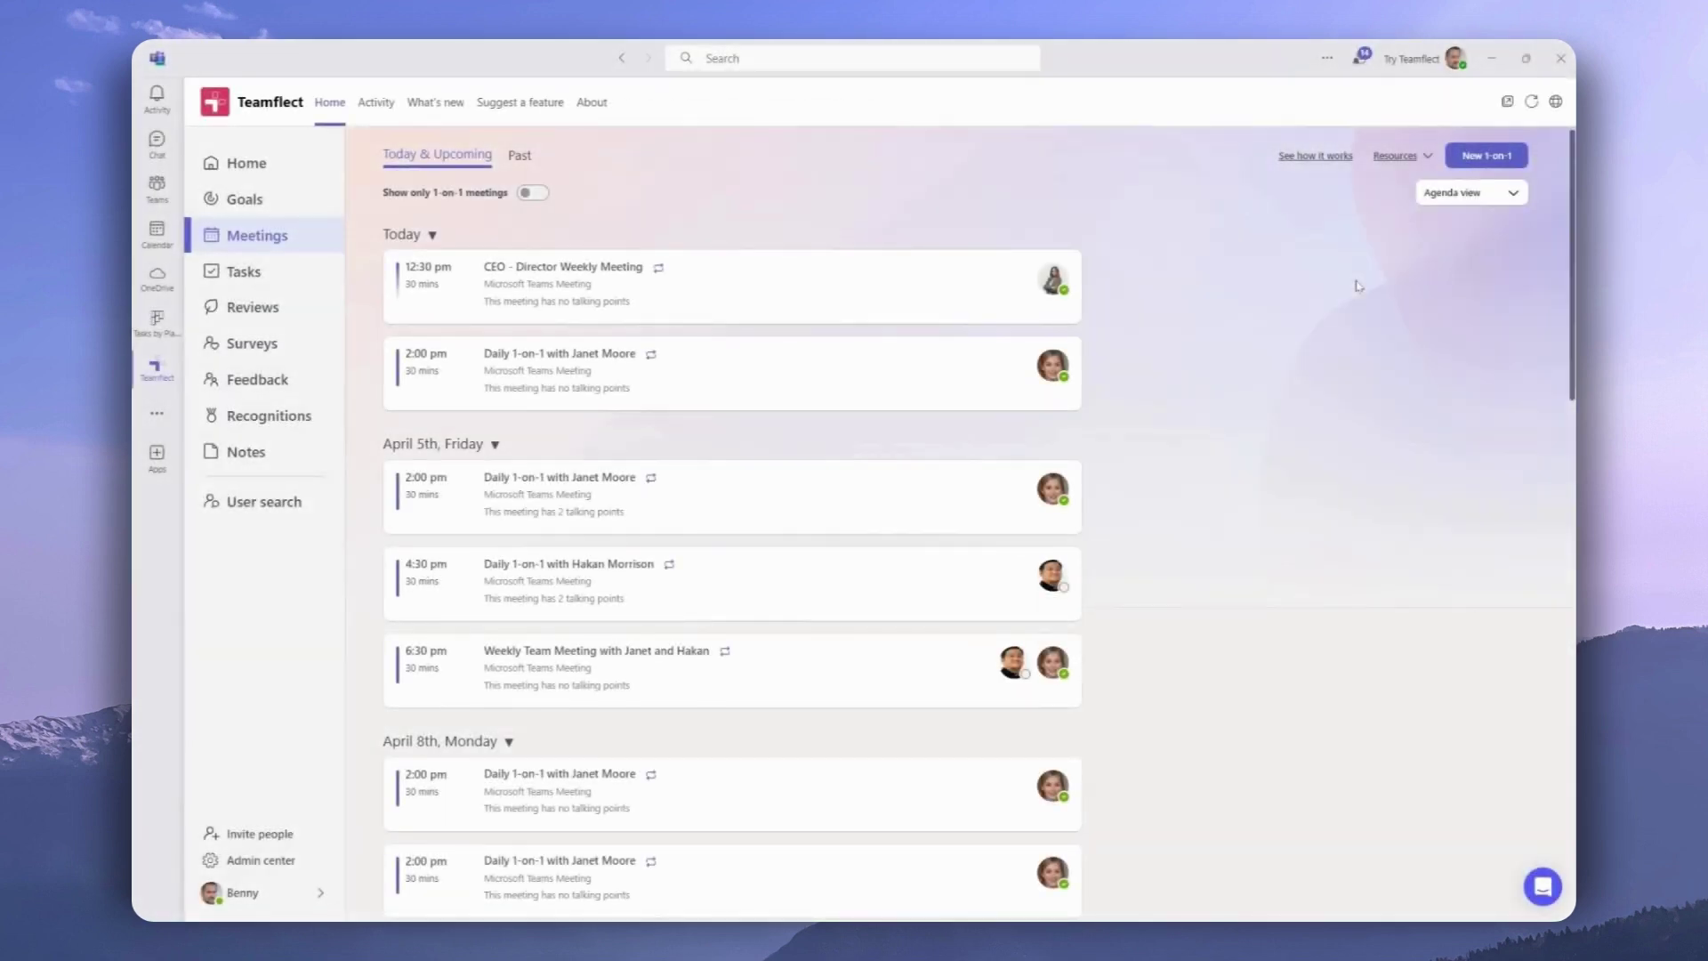
Change the meetings calendar from Agenda to Week view, then to Work week view
left_click(1472, 197)
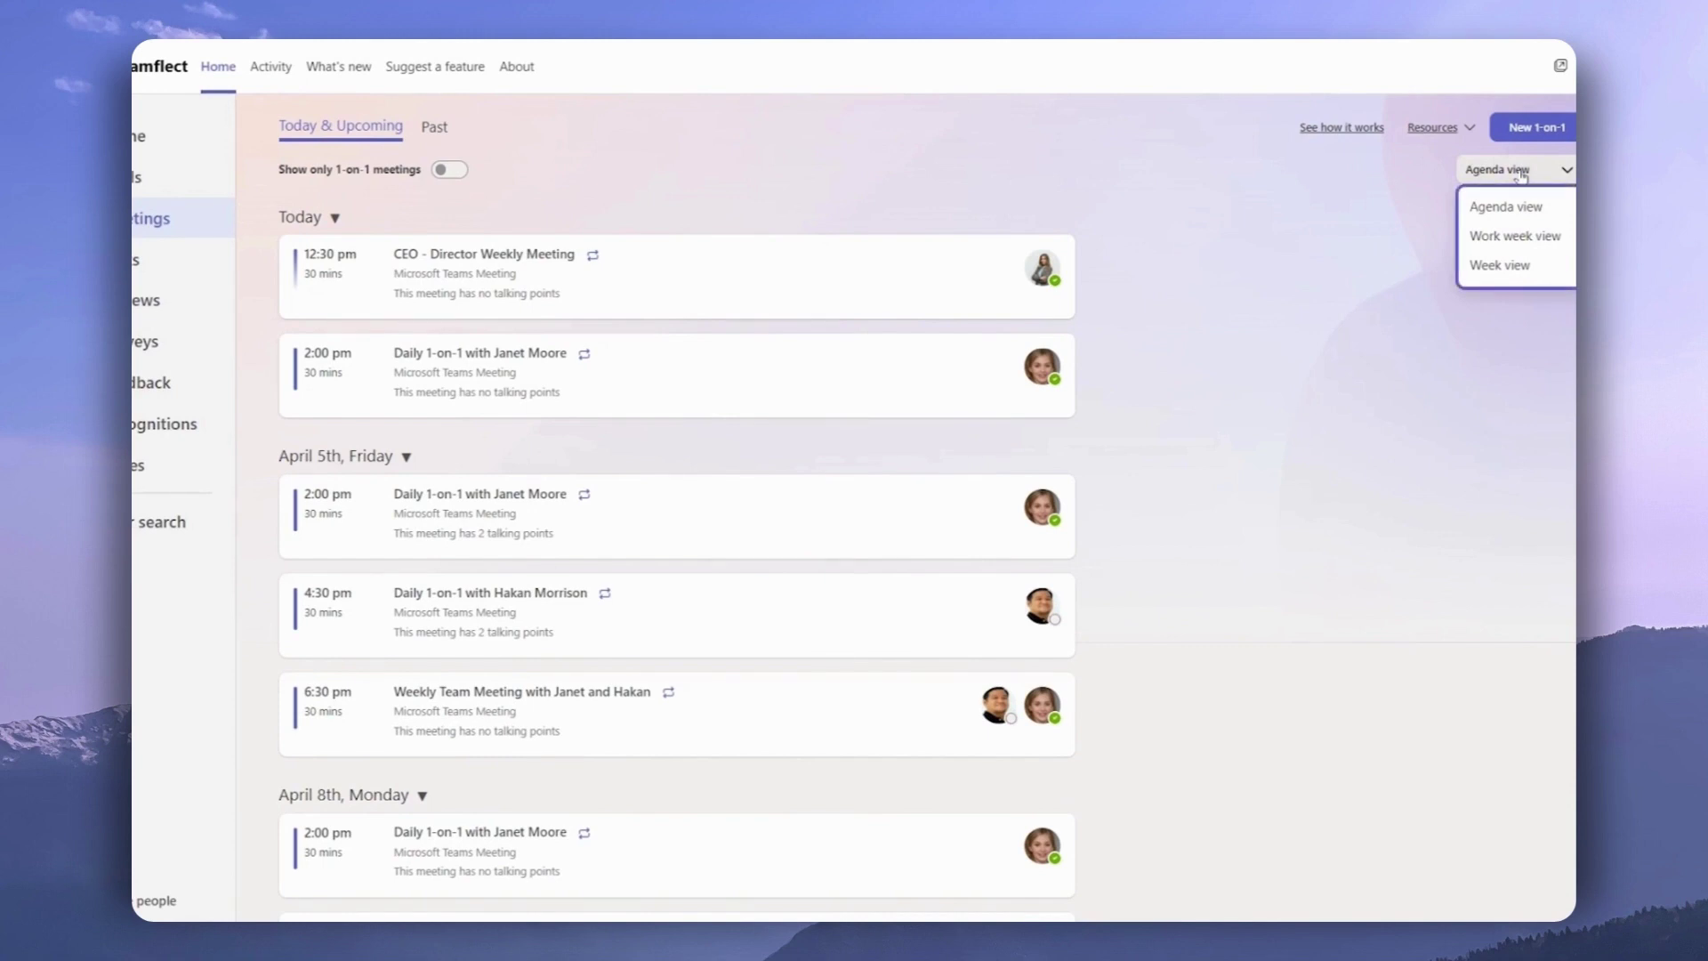
left_click(1548, 264)
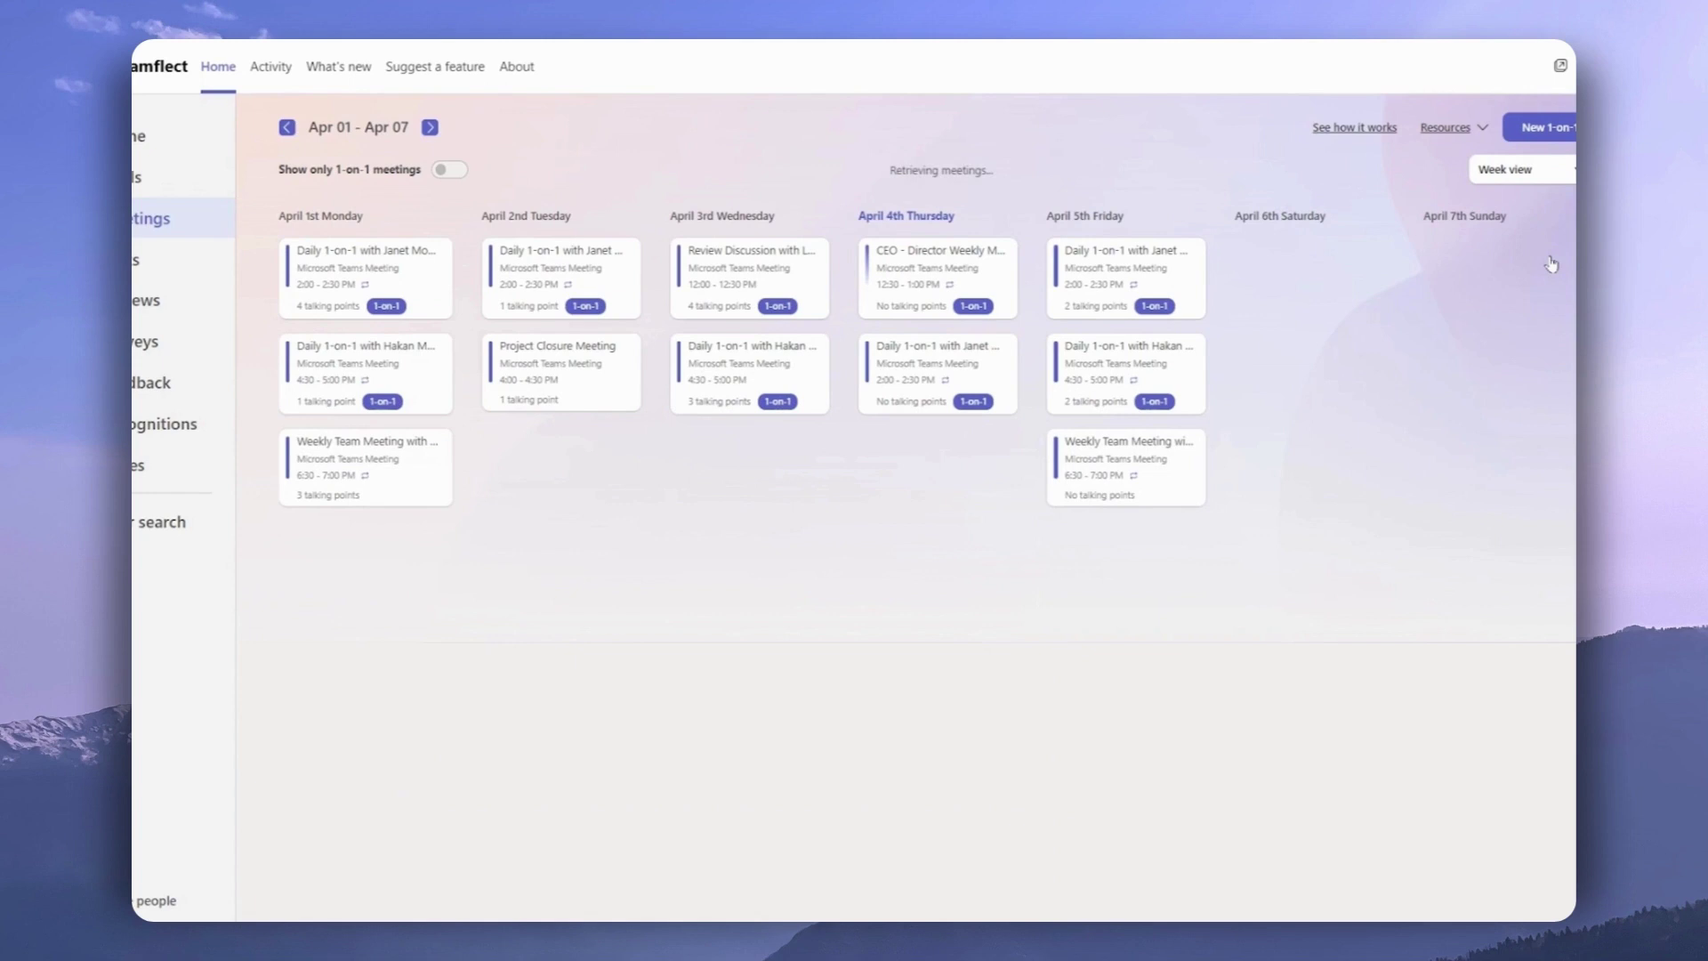
left_click(1494, 177)
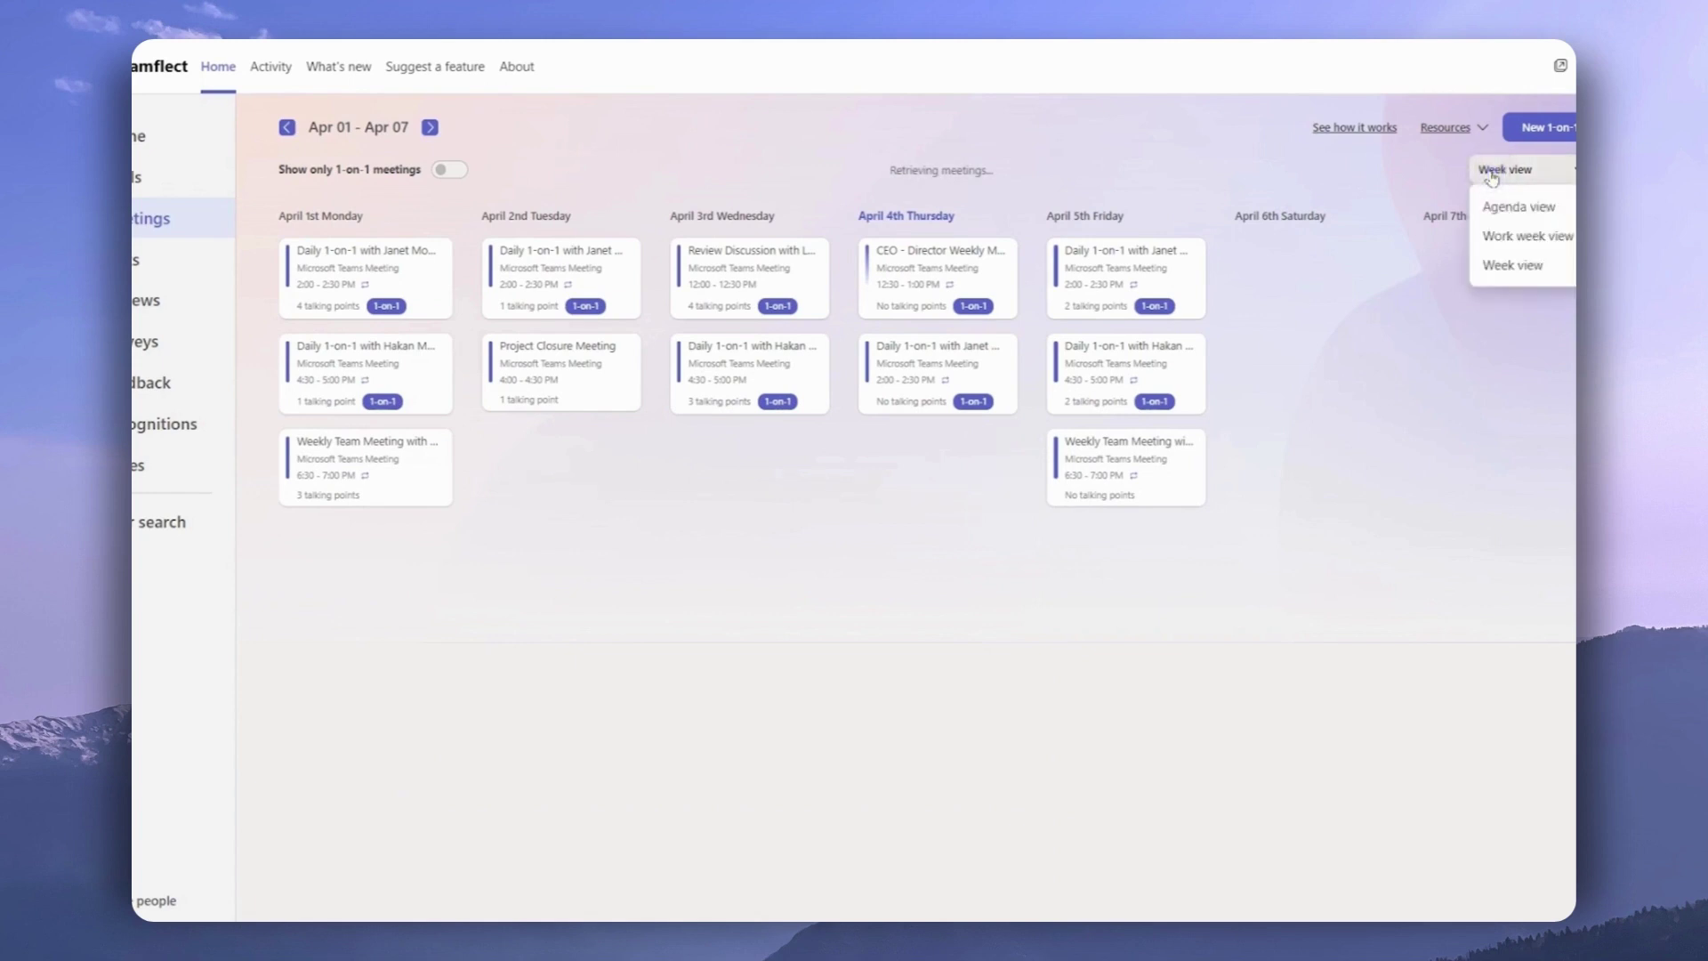
left_click(1539, 236)
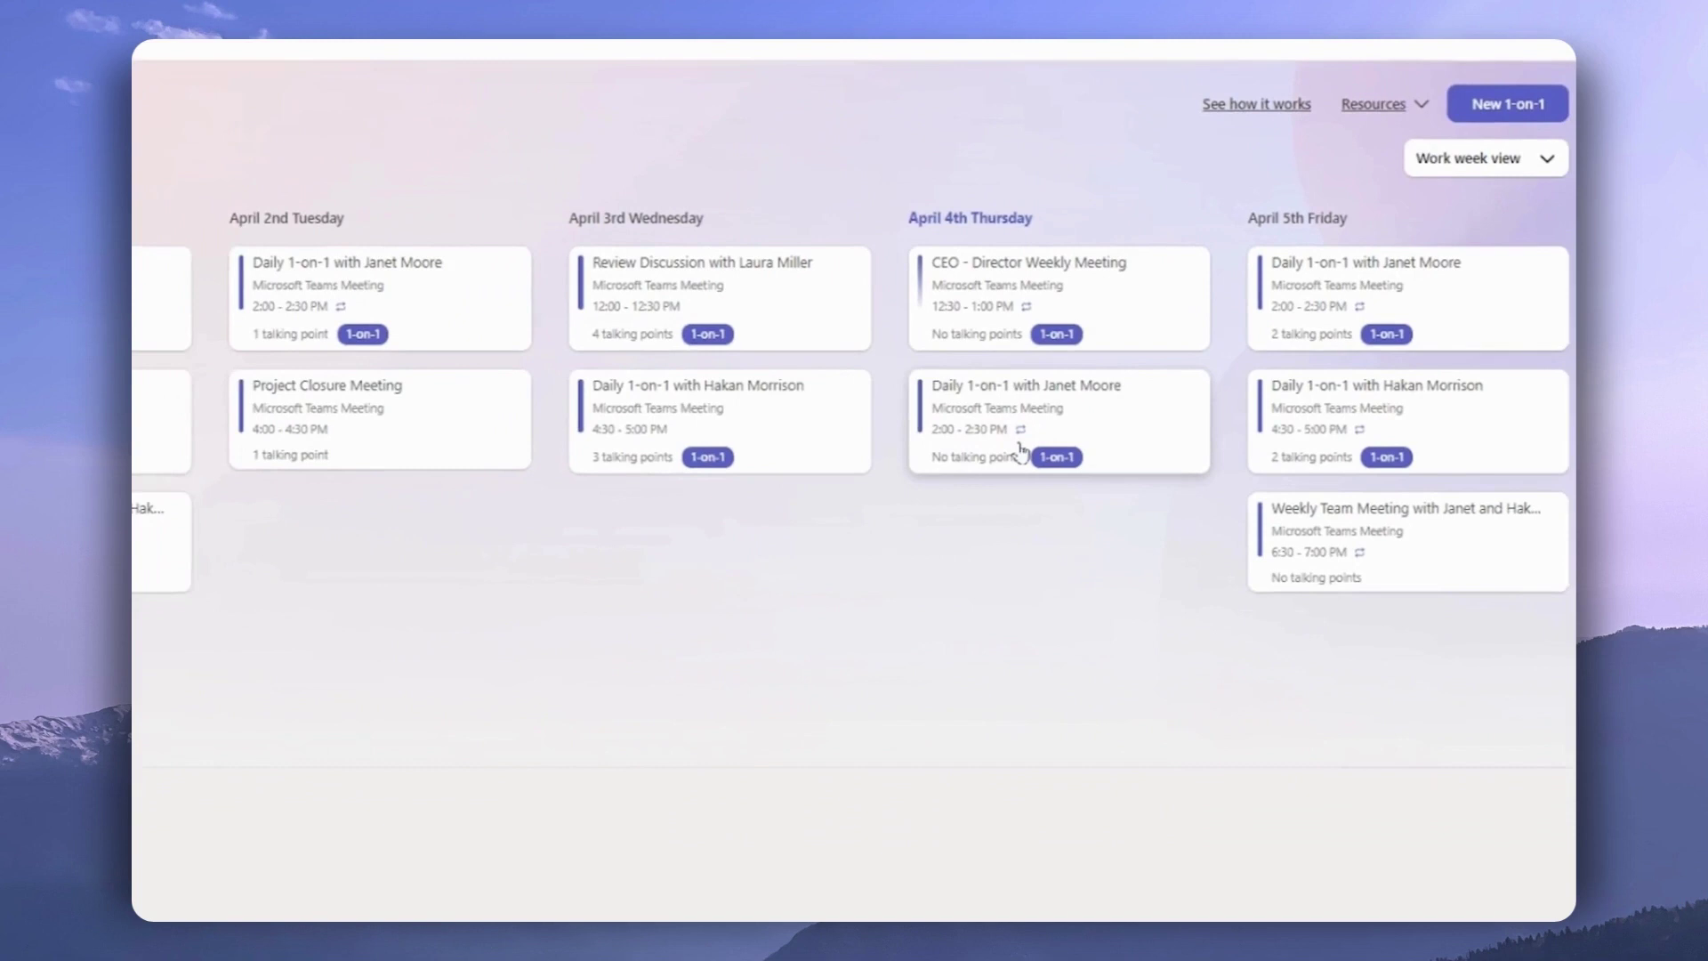
Open the April 4th daily 1-on-1 and expand the timeline with seven earlier meetings
left_click(907, 440)
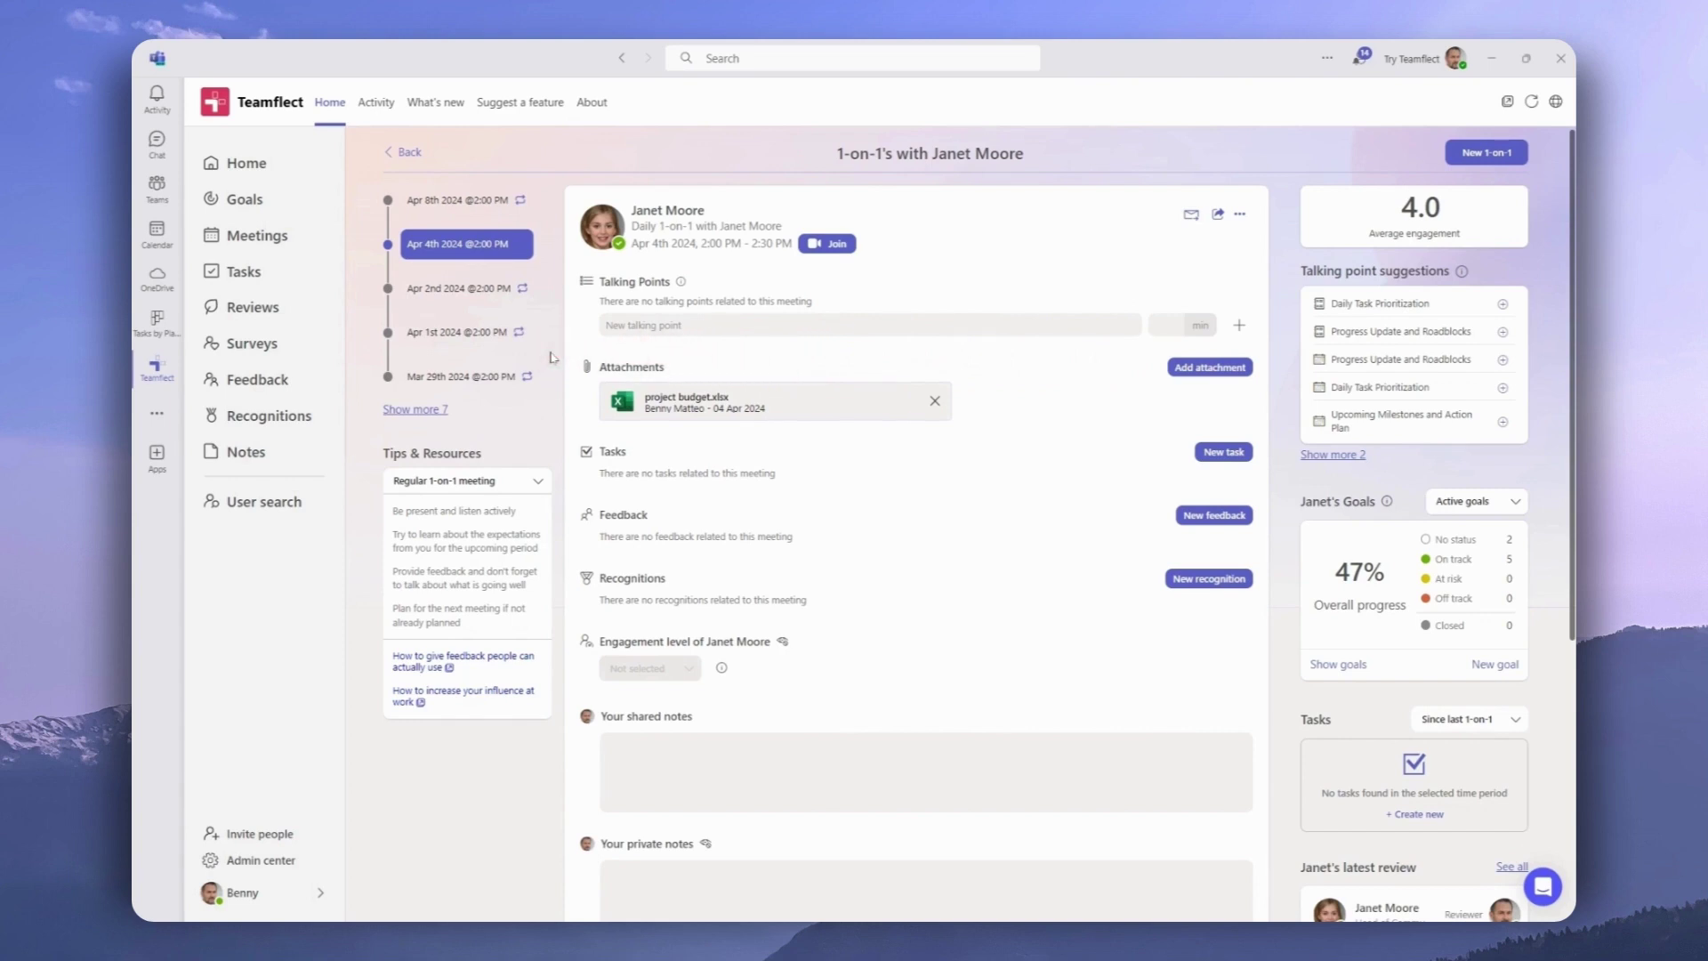
left_click(417, 409)
scroll(428, 413, "down", 3)
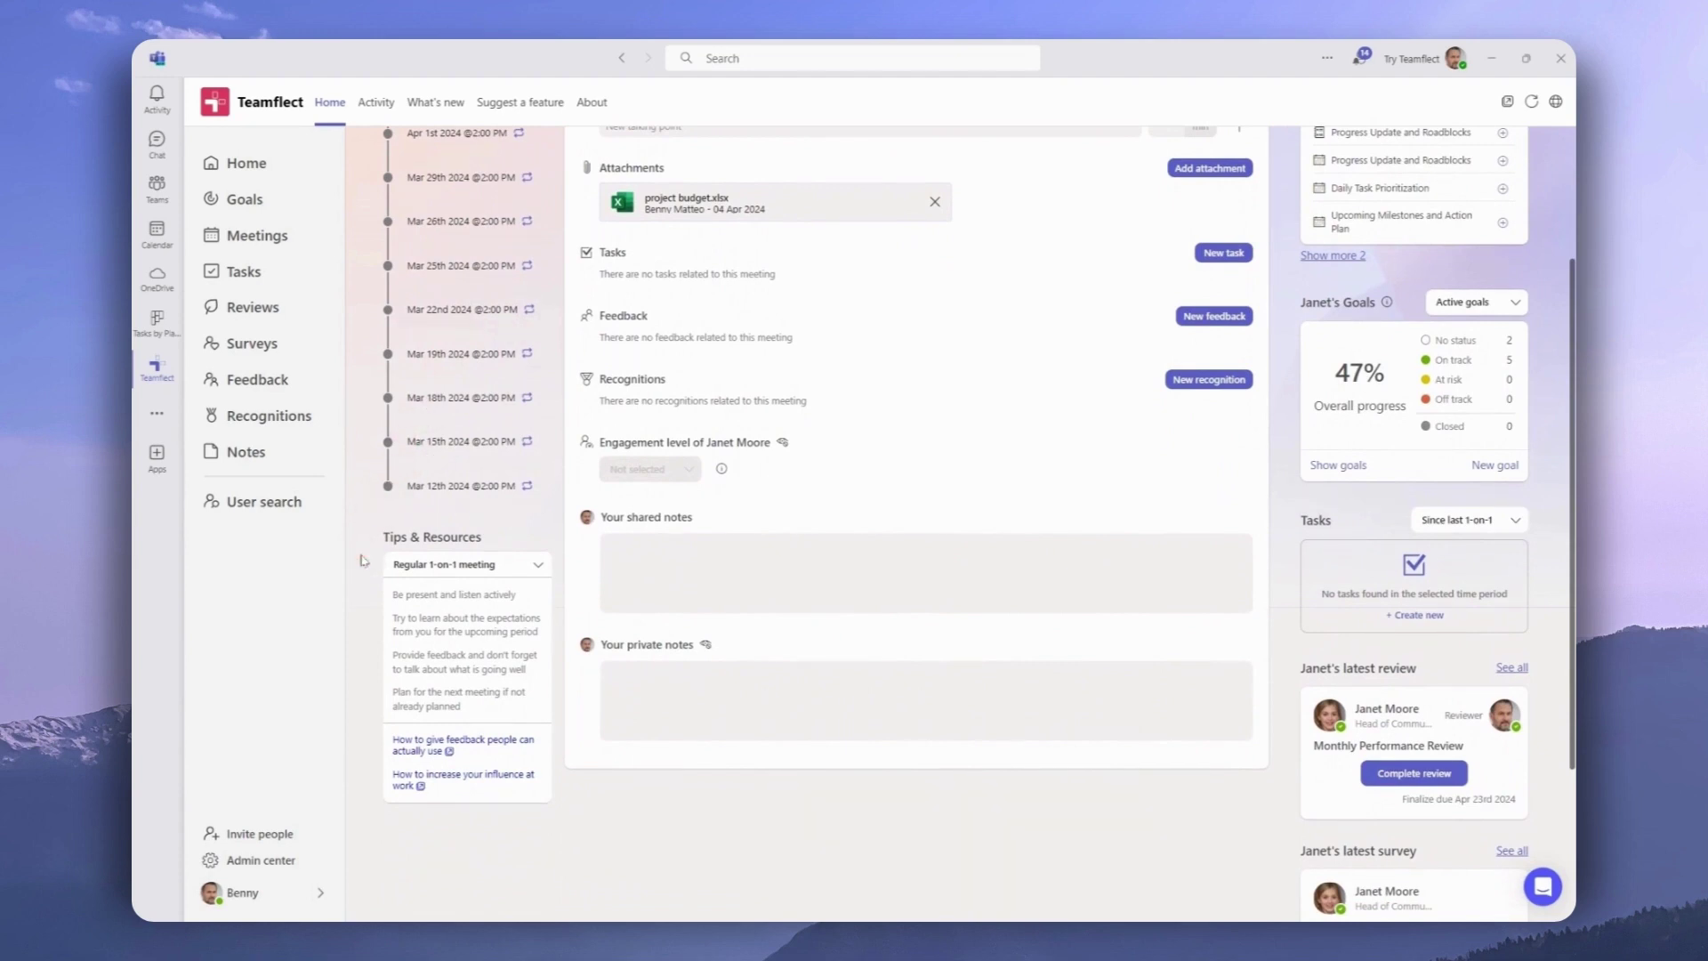
scroll(362, 560, "up", 3)
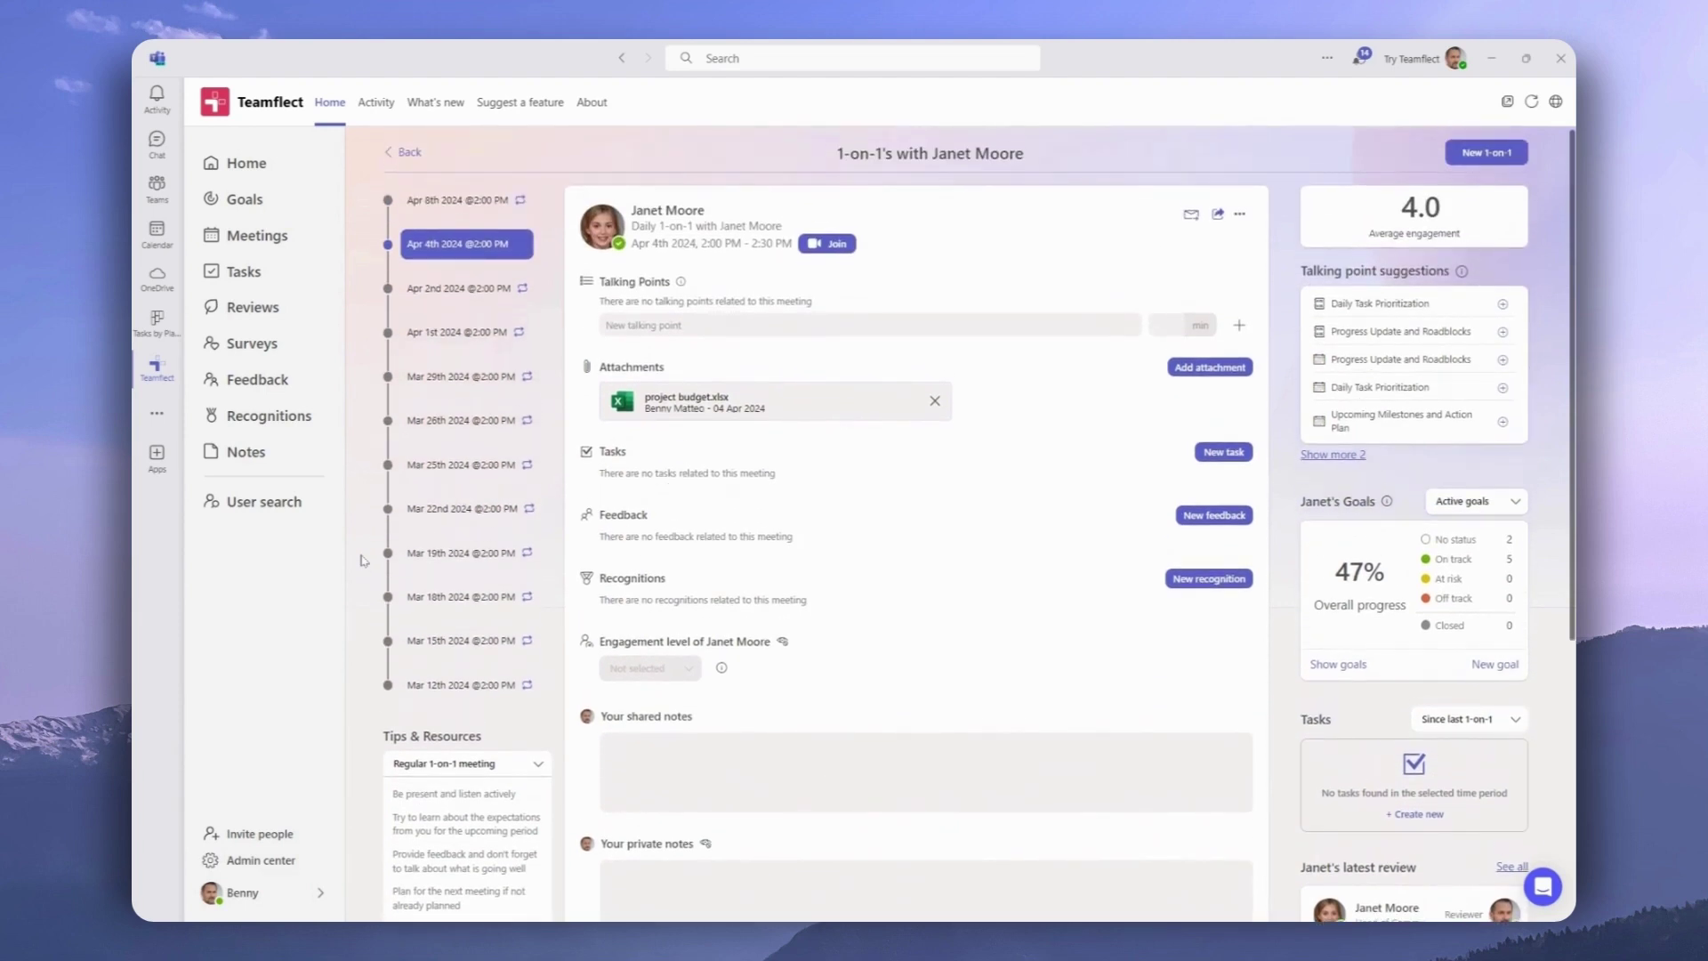
Add Daily Task Prioritization and Progress Update and Roadblocks as talking points, 15 minutes each
left_click(770, 331)
left_click(1501, 303)
left_click(1500, 305)
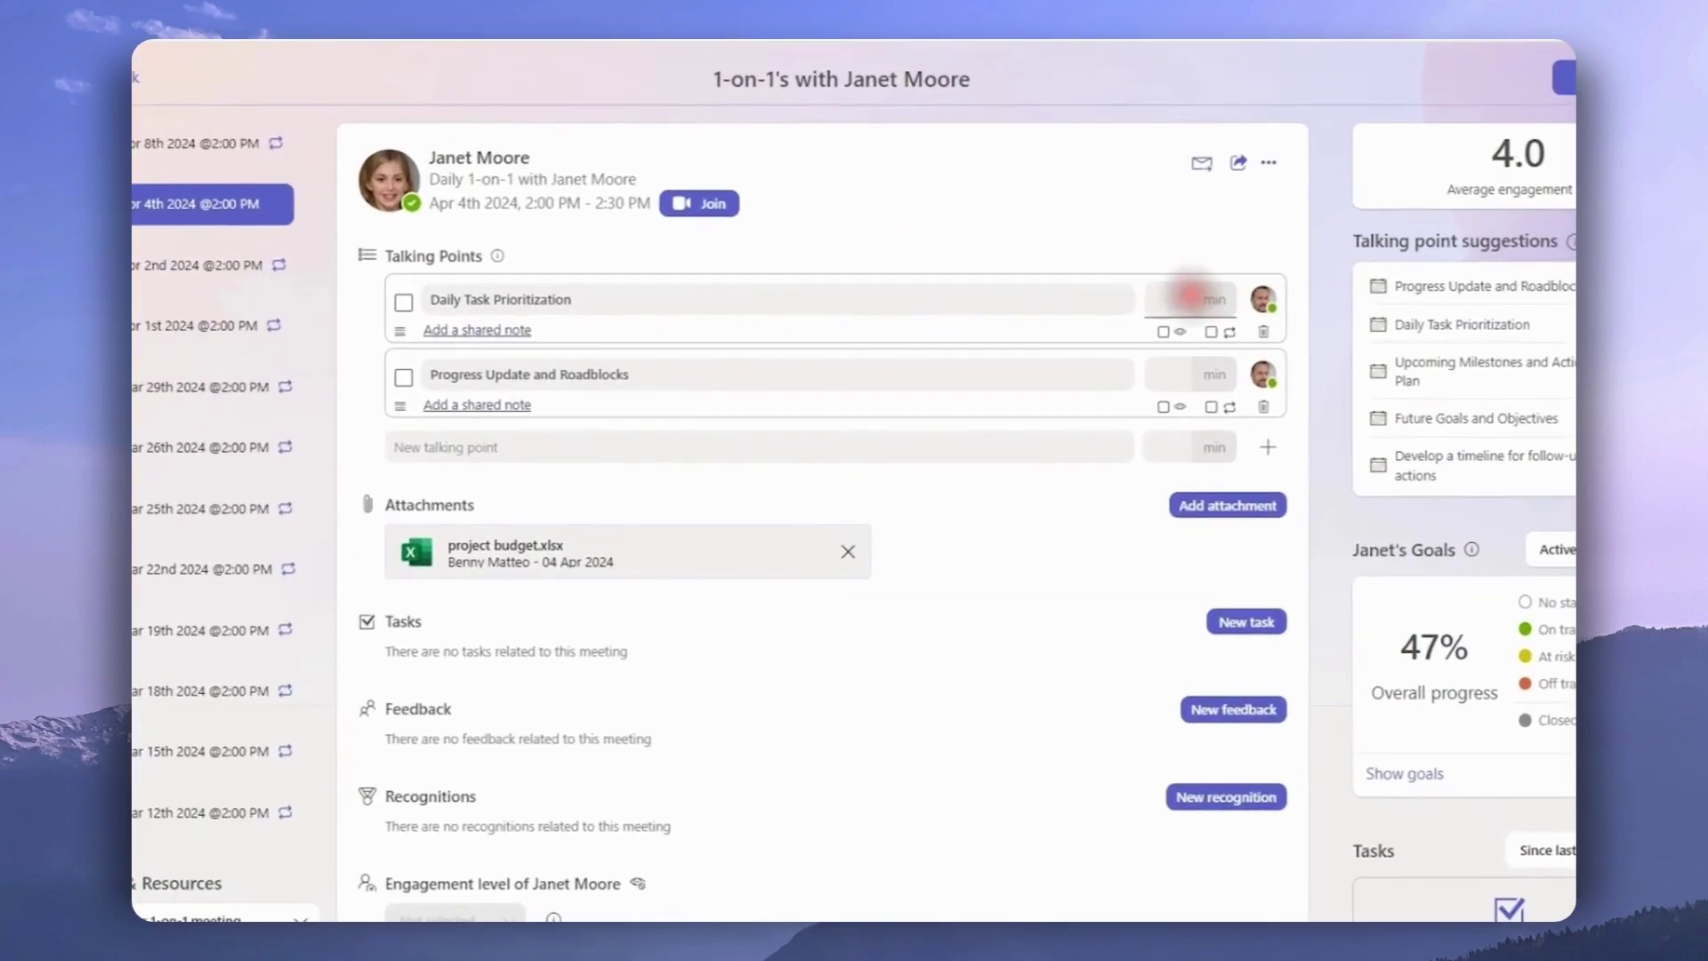
type("15")
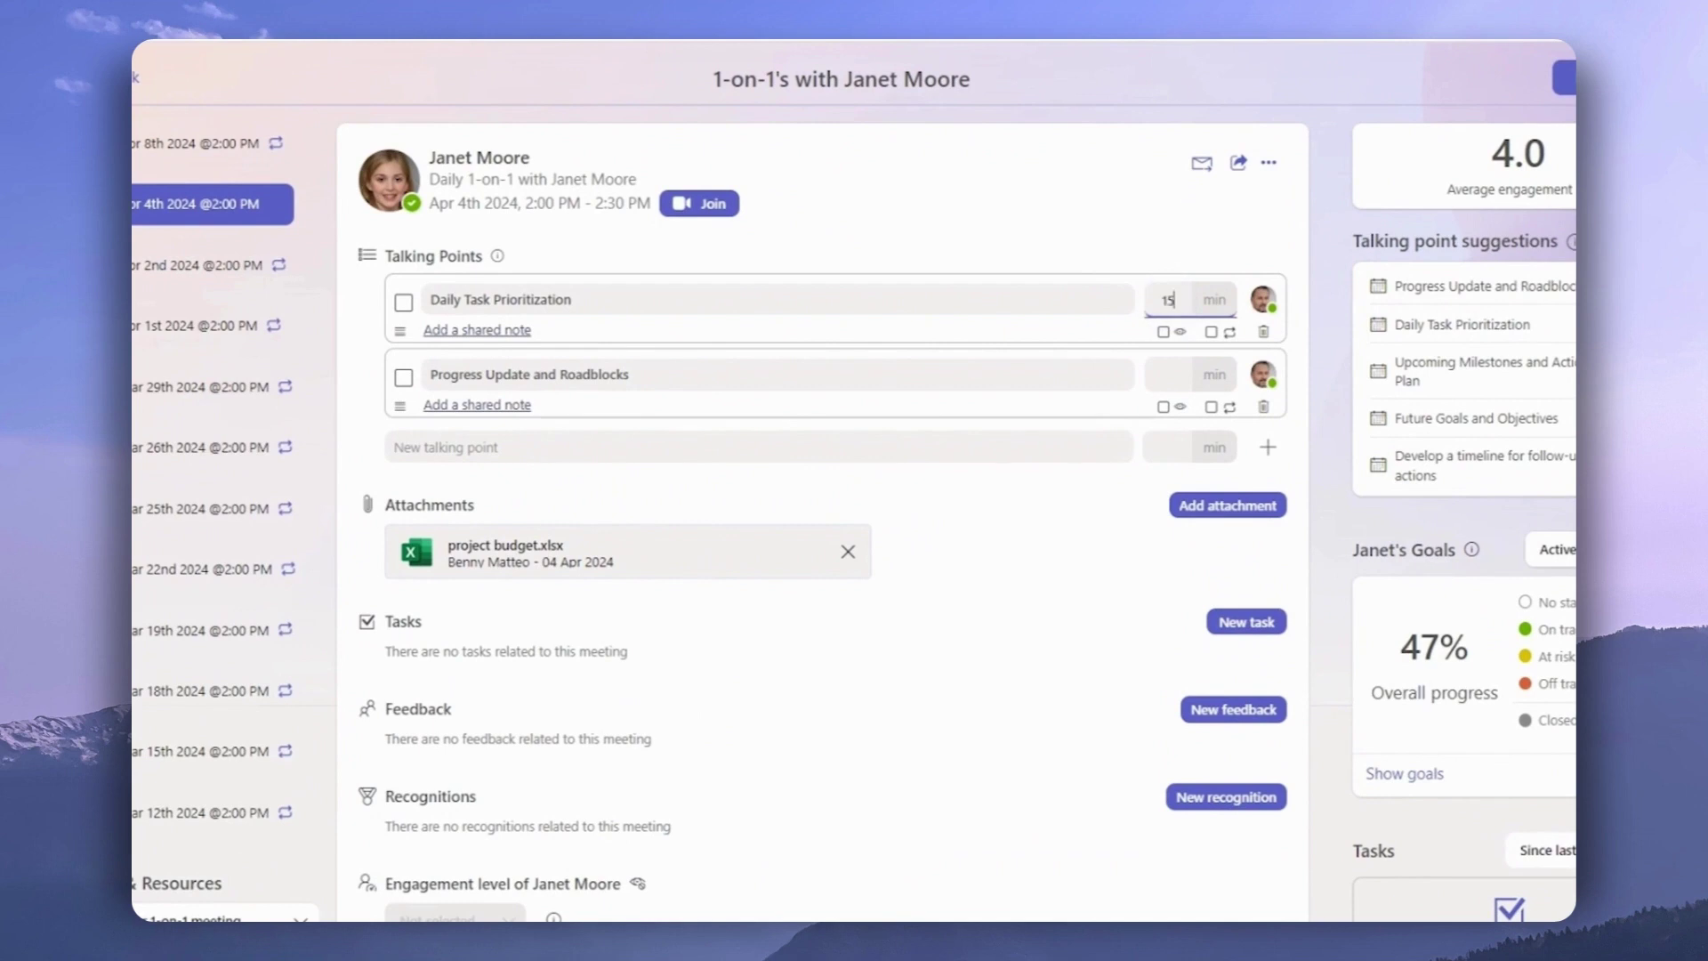
left_click(1165, 374)
type("15")
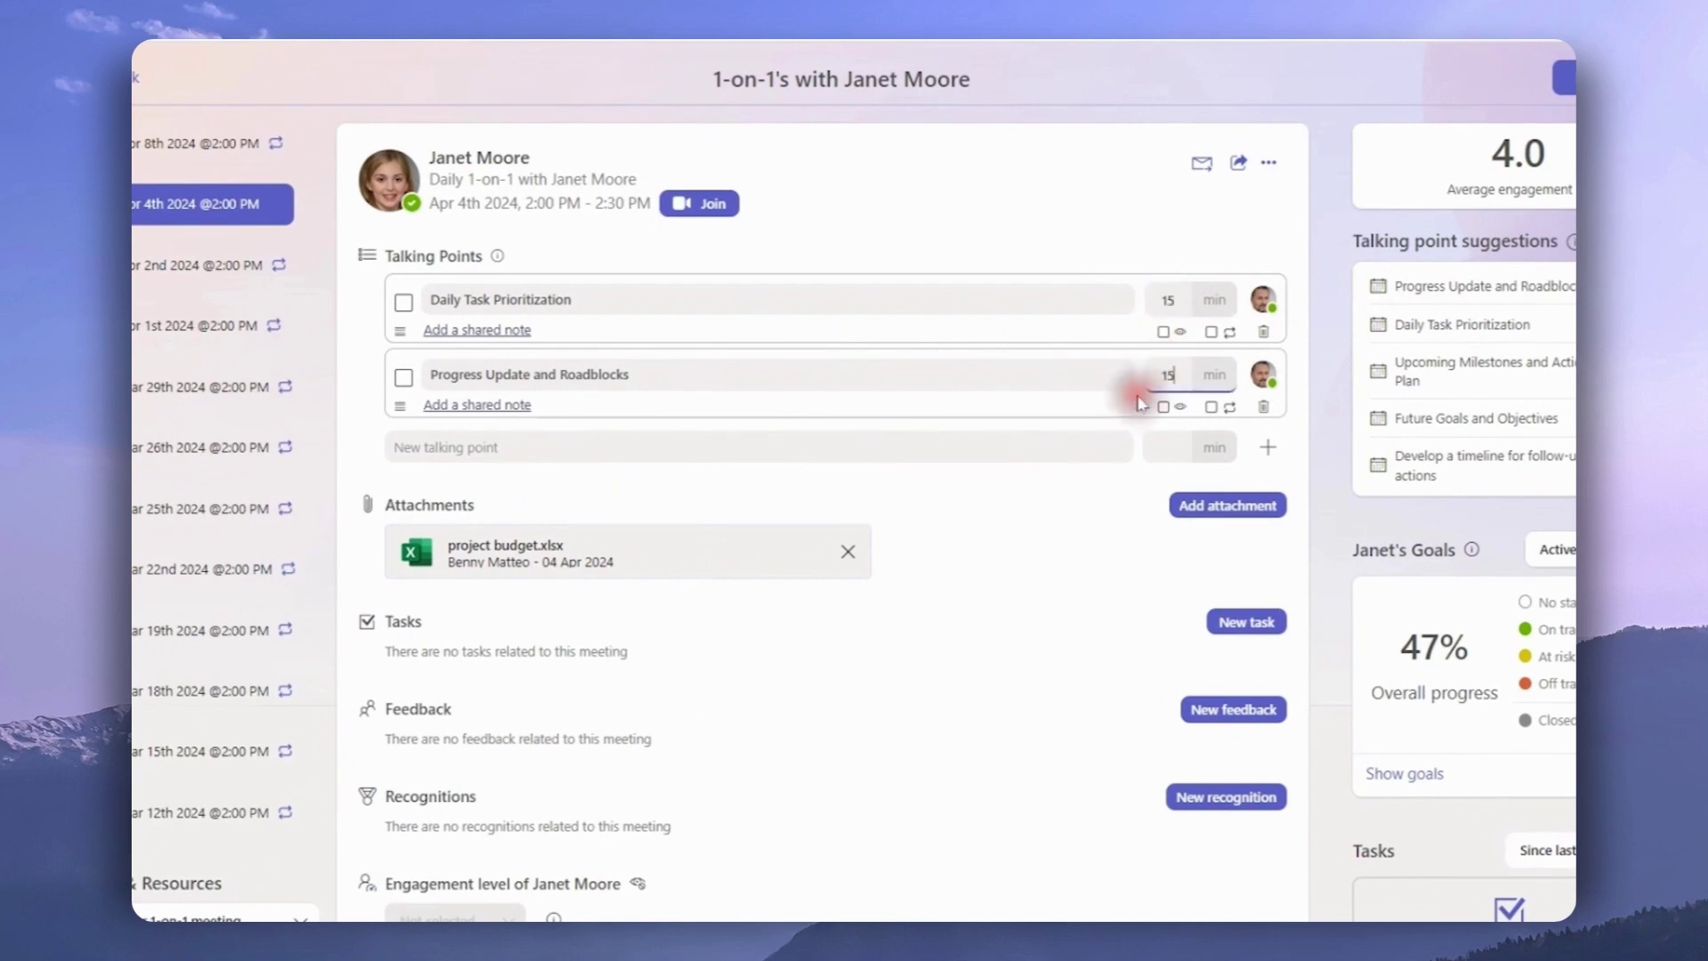
left_click(1128, 411)
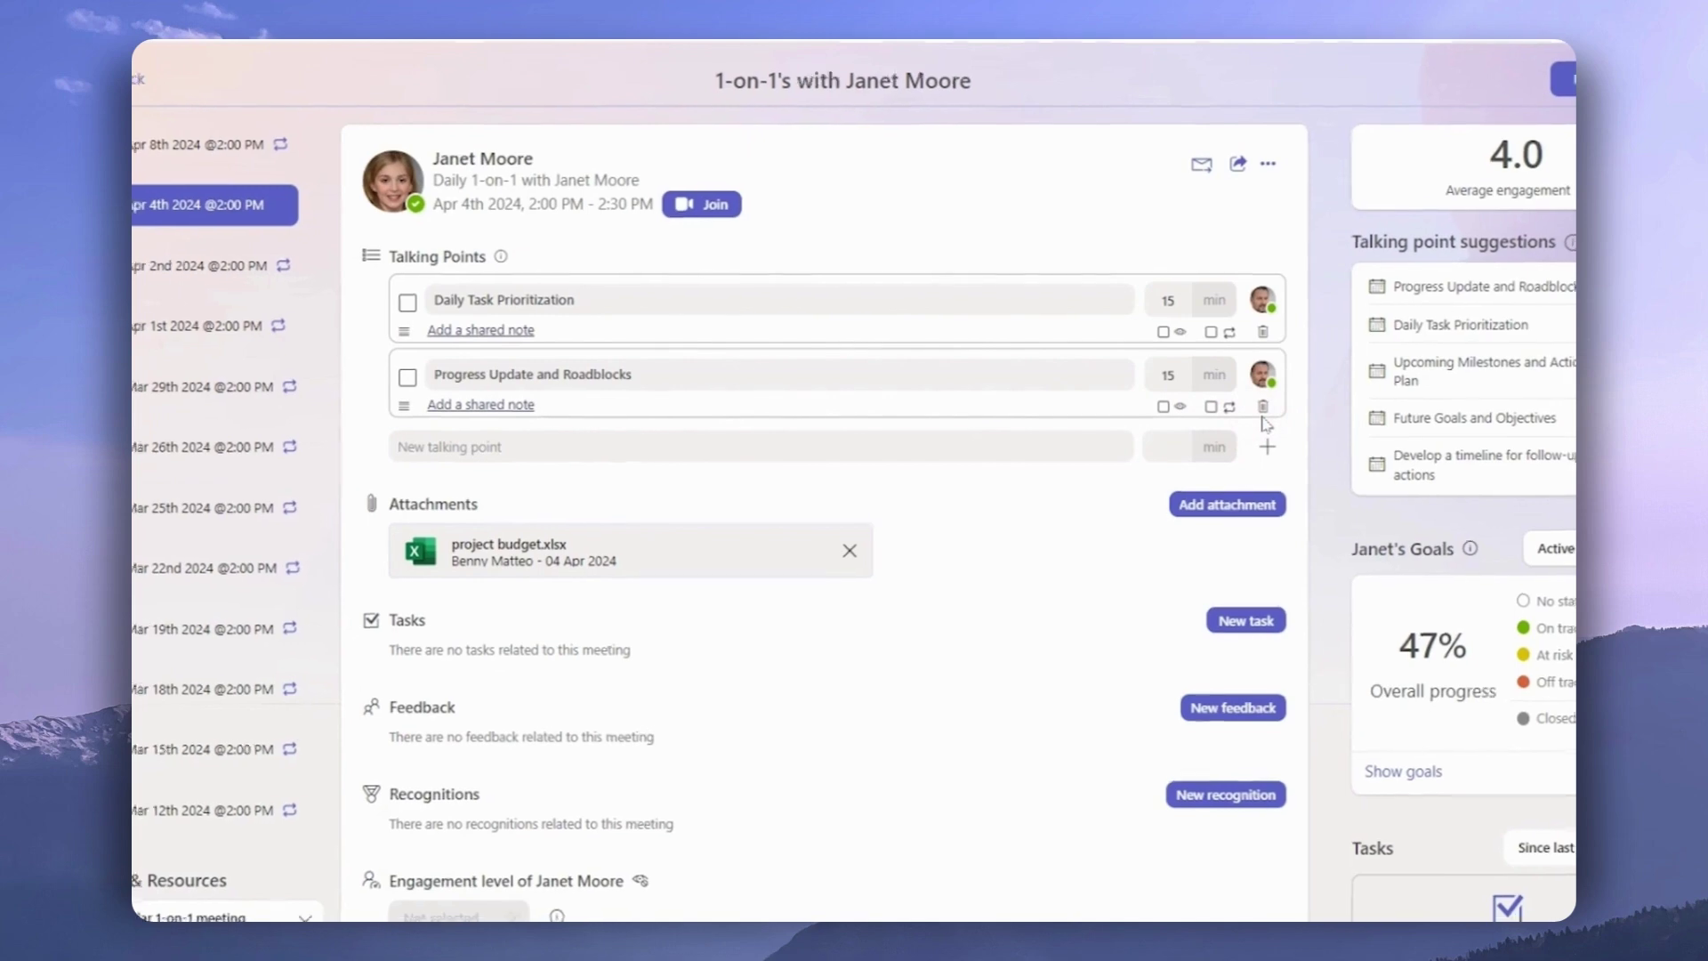
Rearrange items on the meeting page and scroll down to the attached project budget.xlsx
left_click(1019, 530)
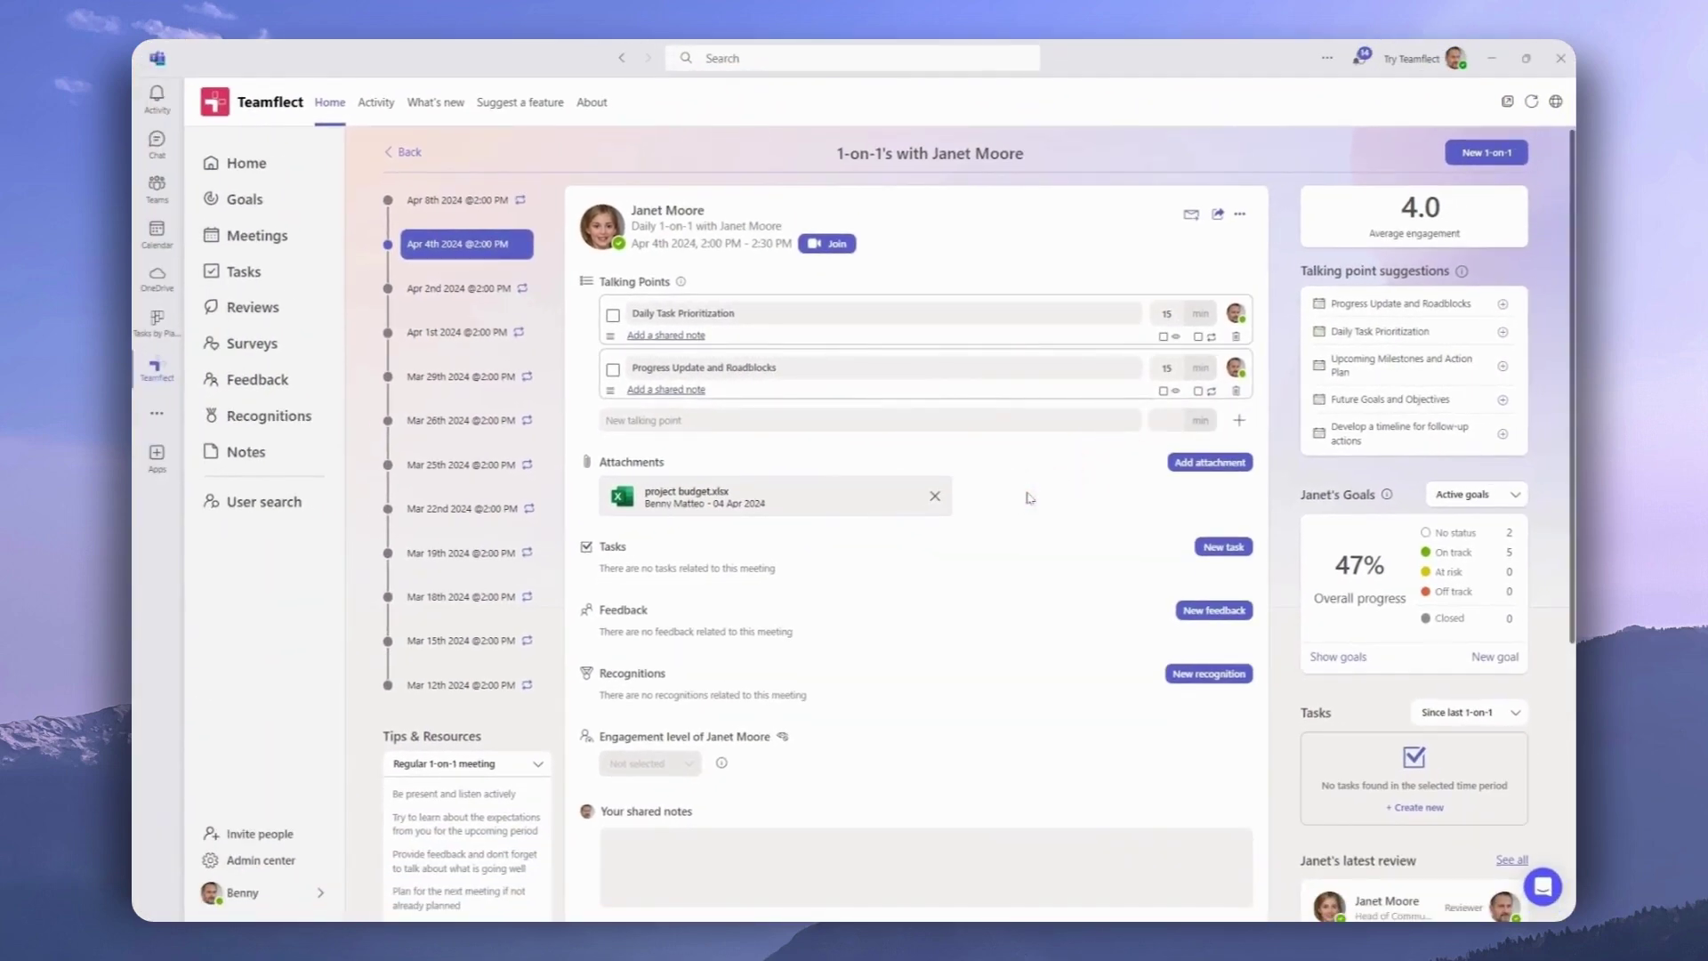
left_click_drag(1029, 497, 947, 556)
scroll(946, 556, "down", 3)
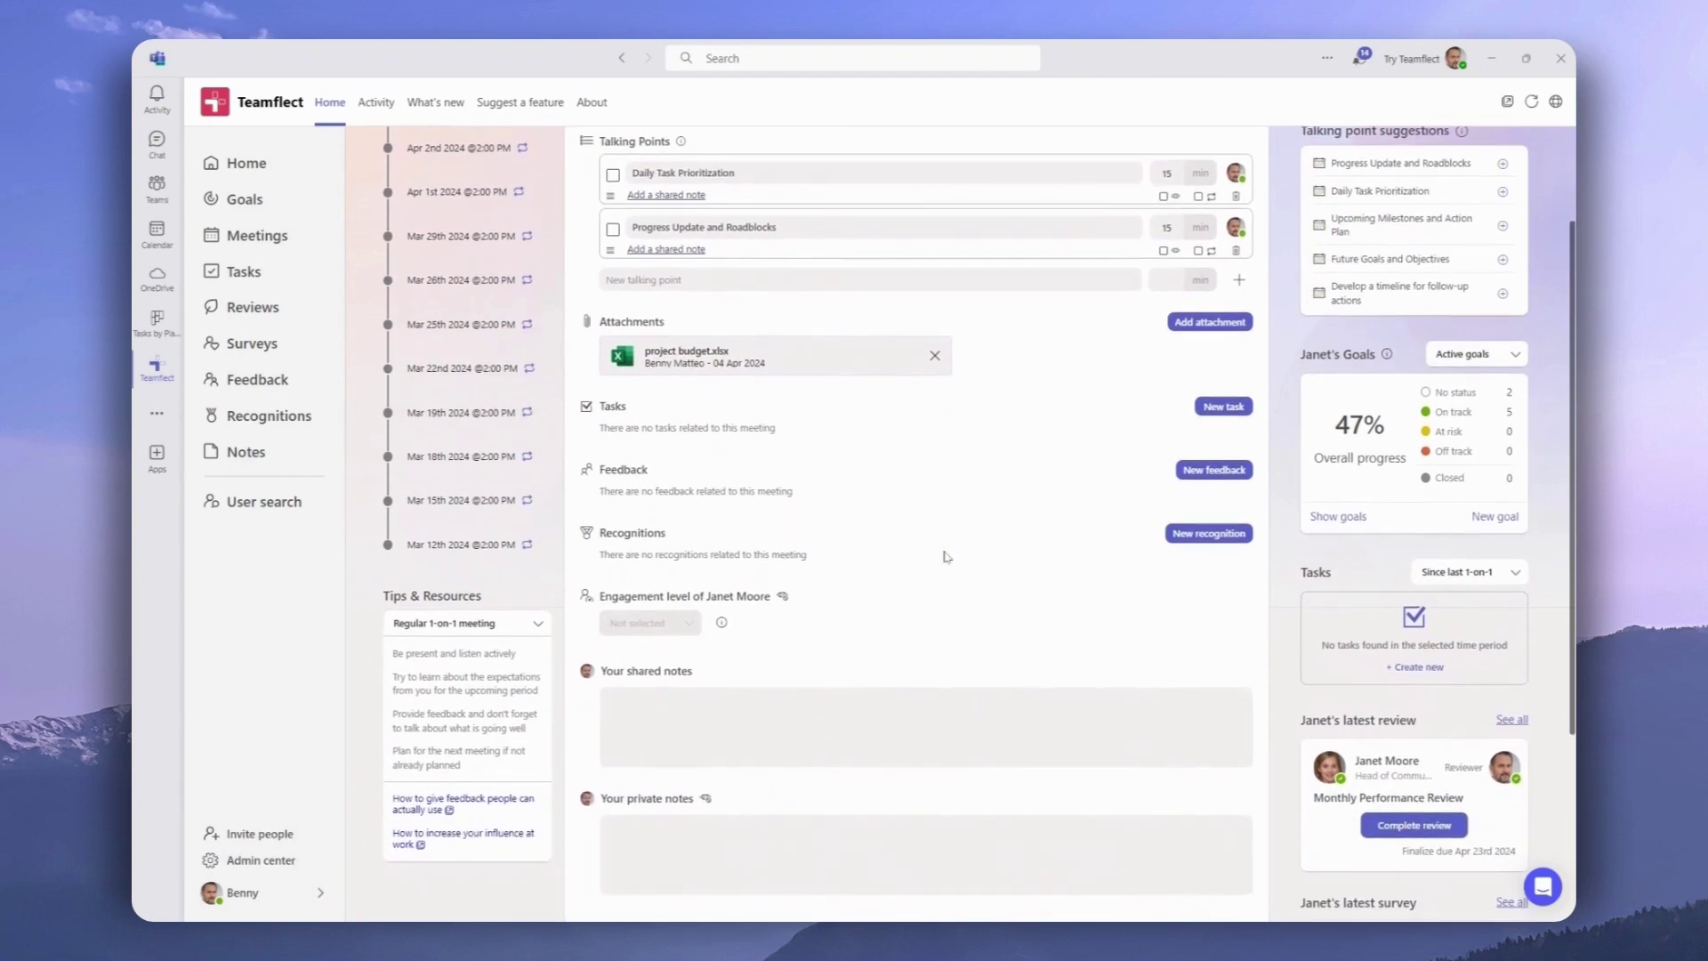
scroll(947, 556, "down", 2)
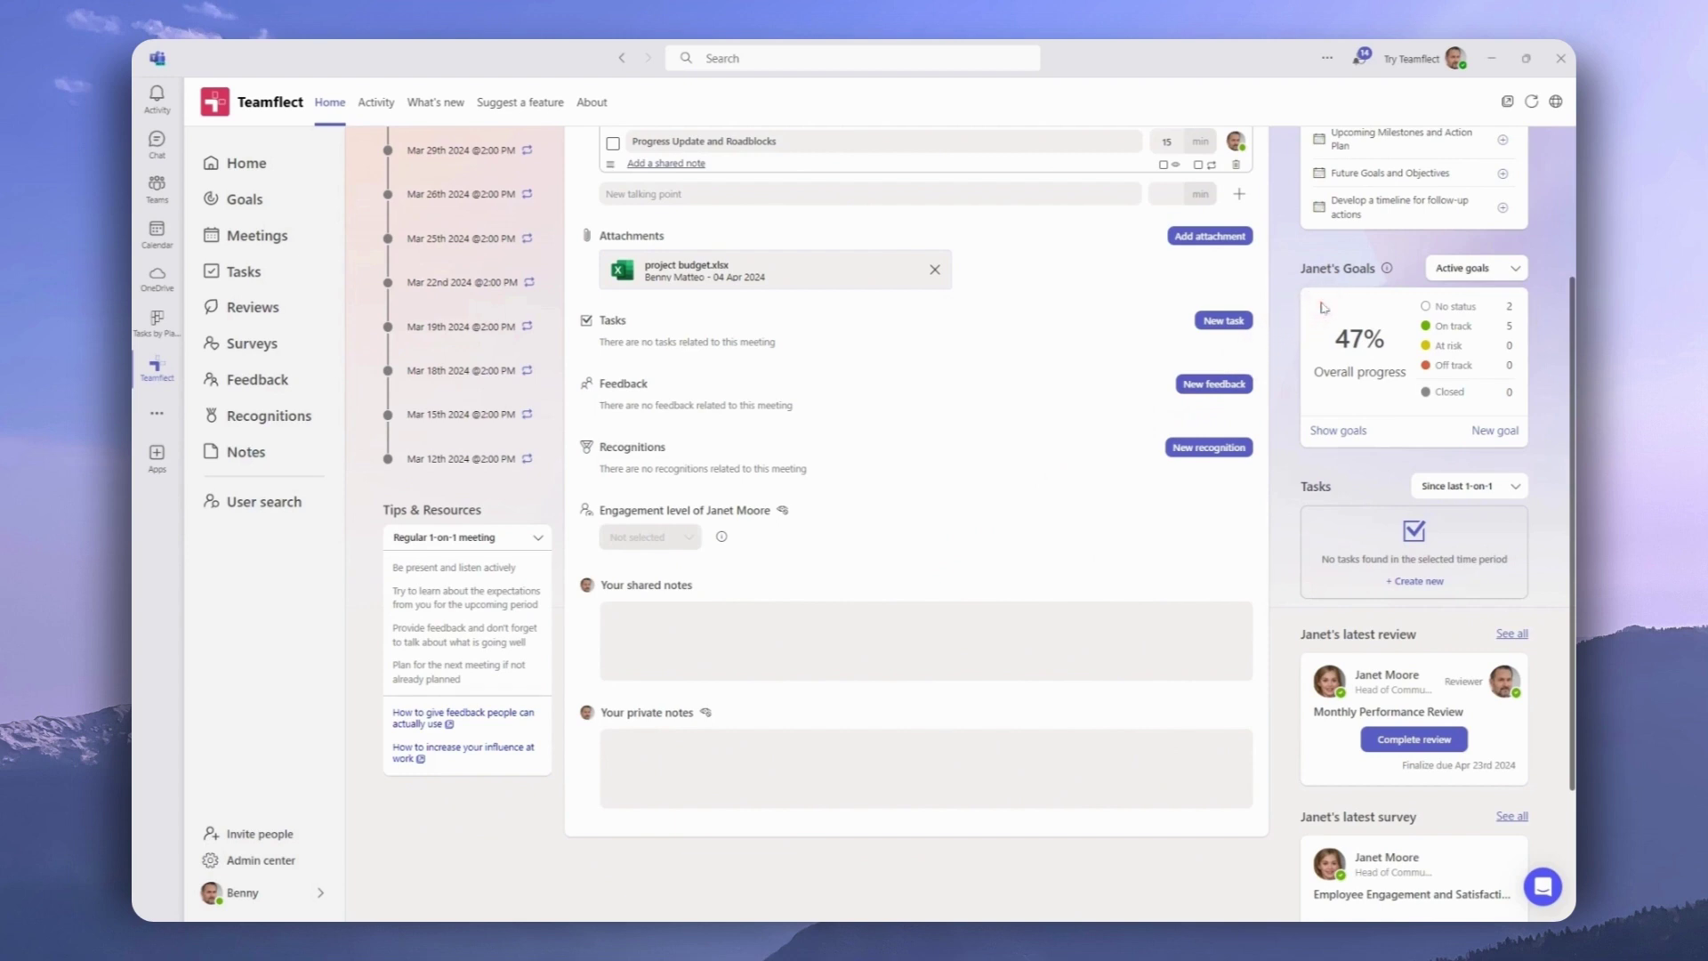
left_click(1326, 433)
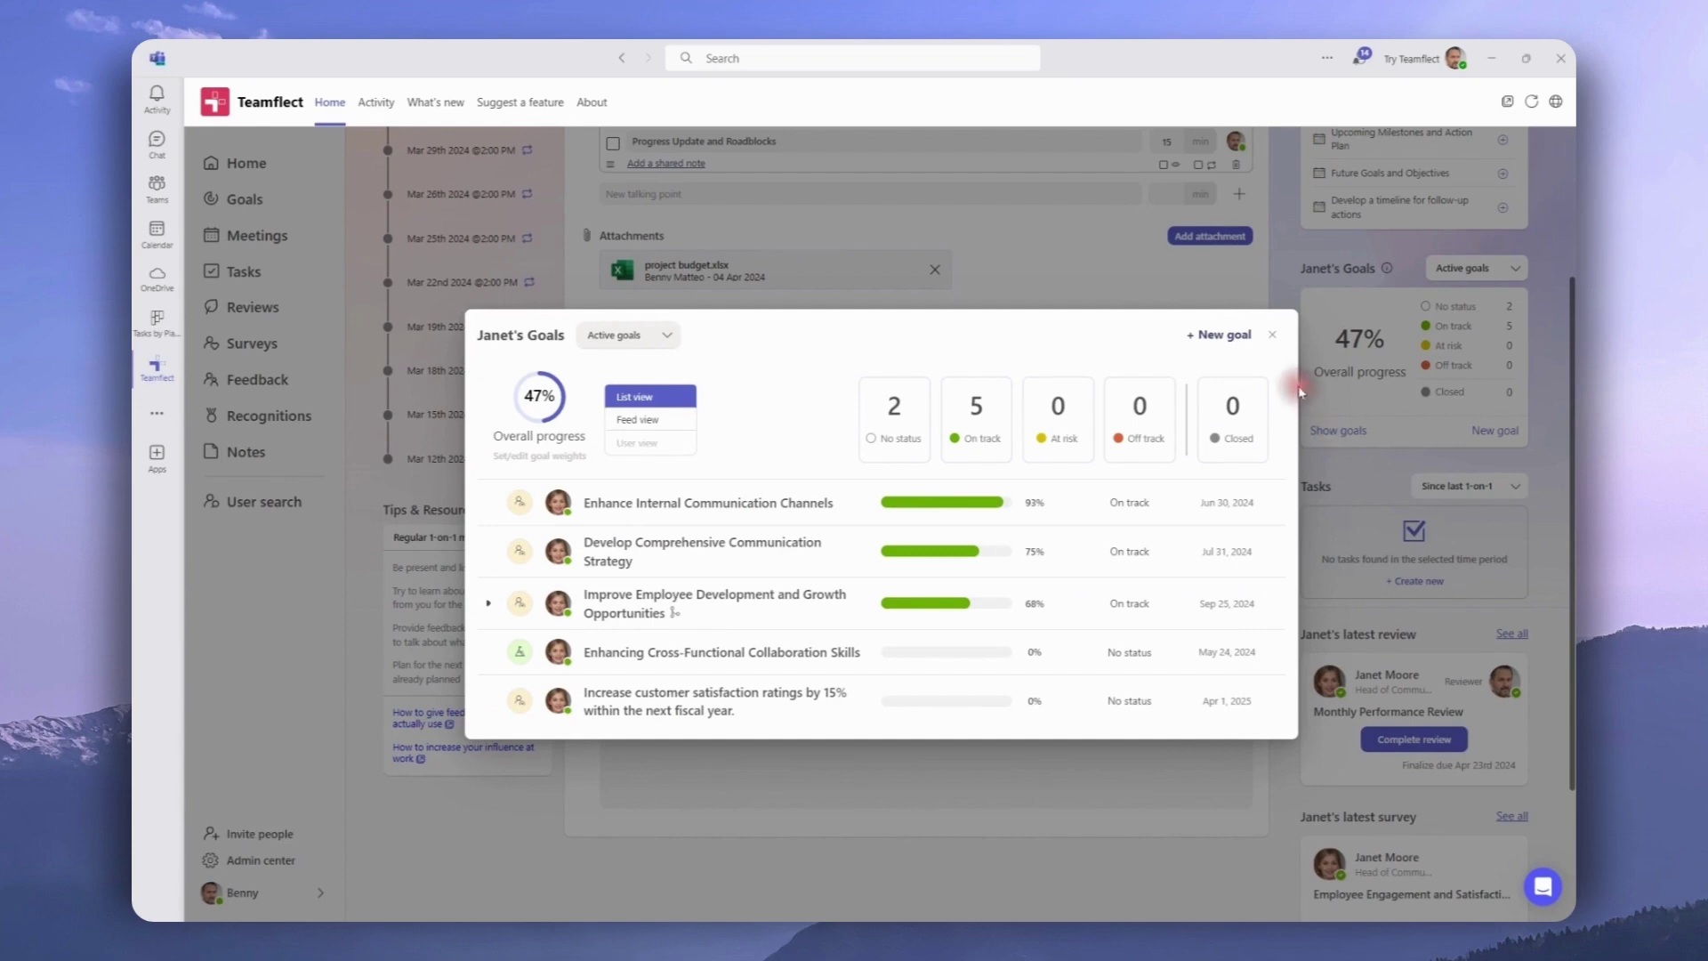
left_click(1271, 335)
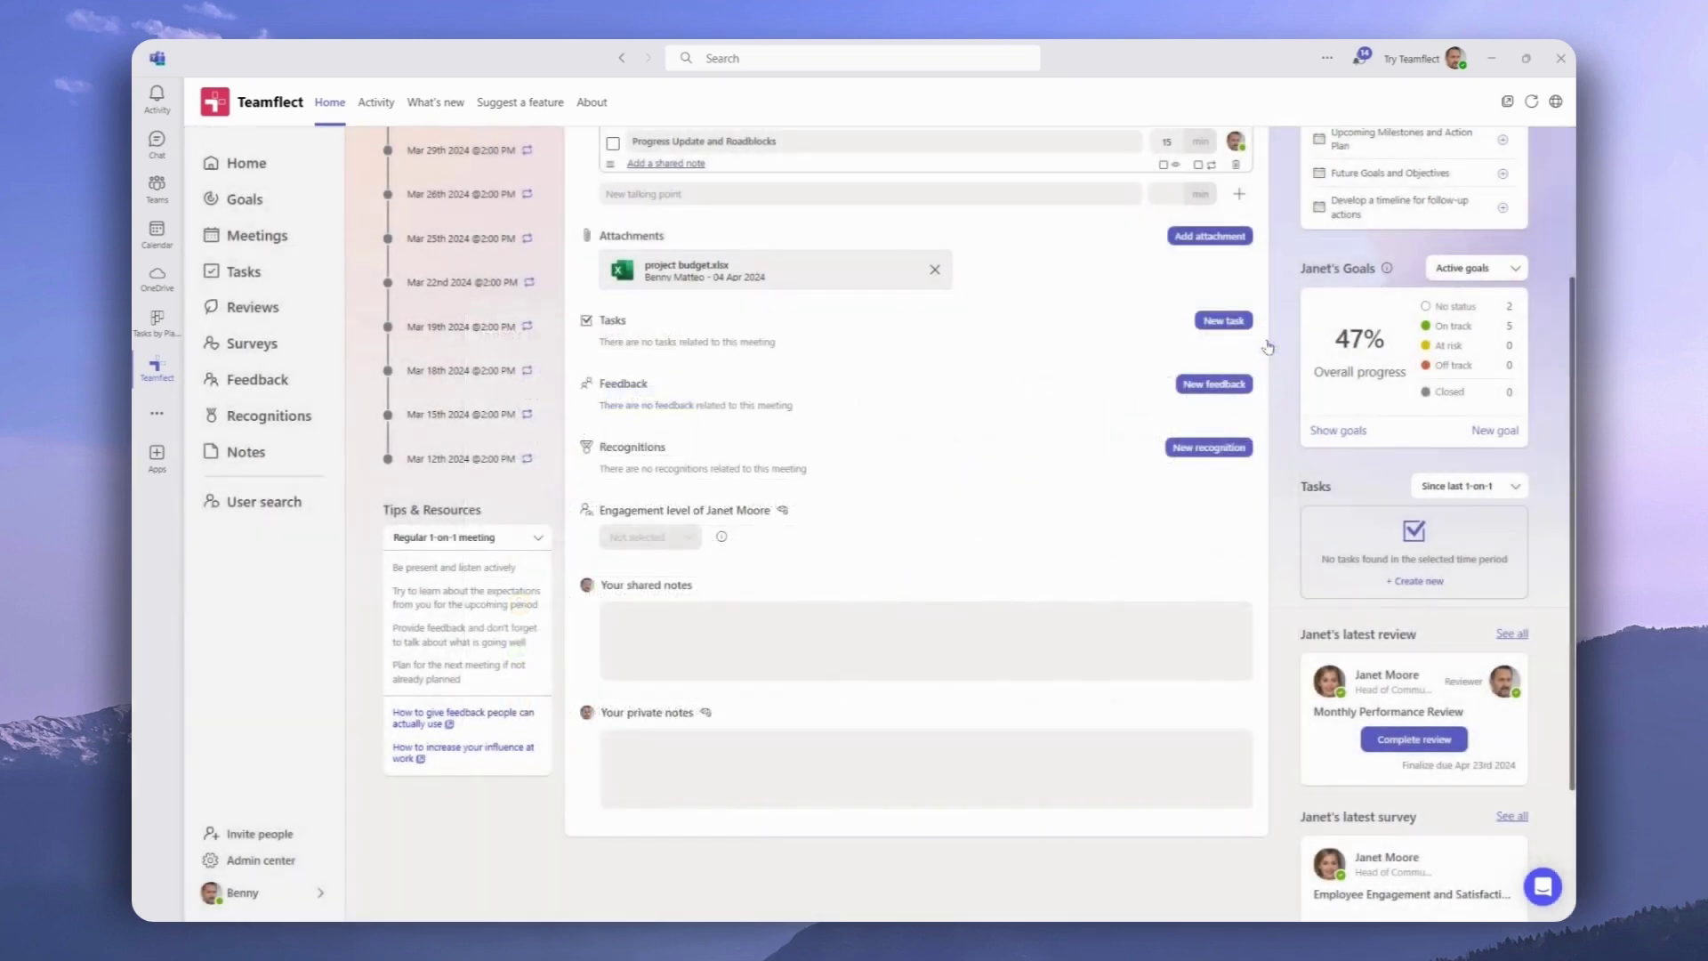
left_click(1465, 485)
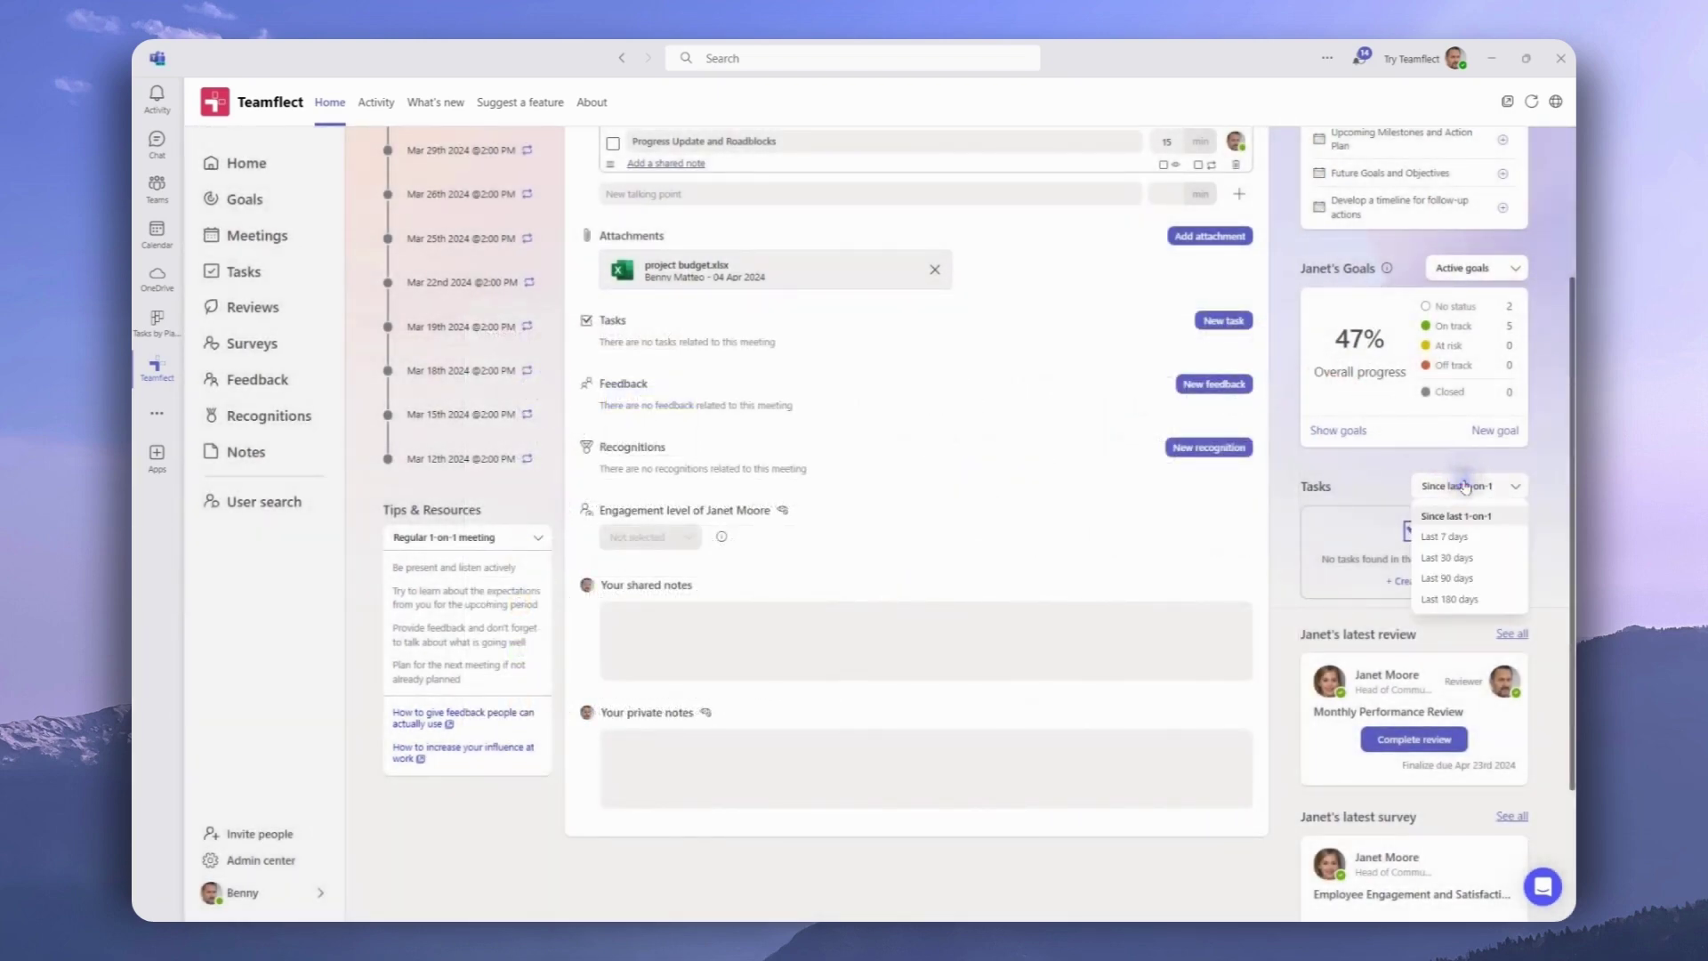
left_click(1447, 558)
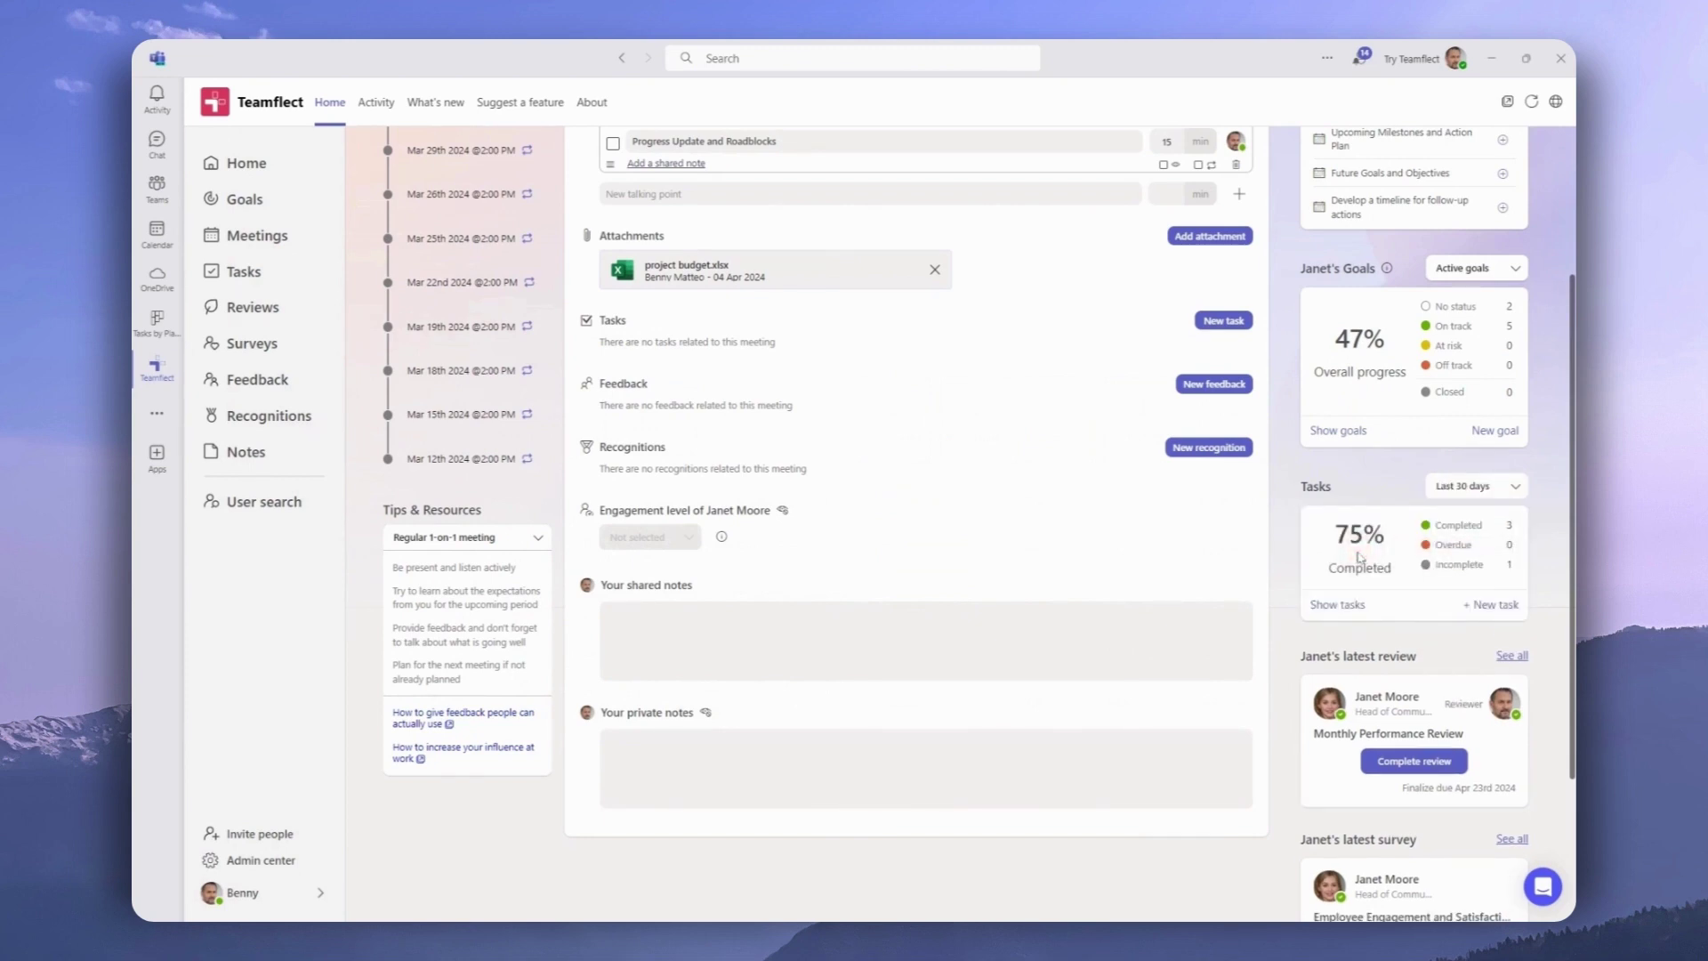
scroll(1358, 558, "down", 3)
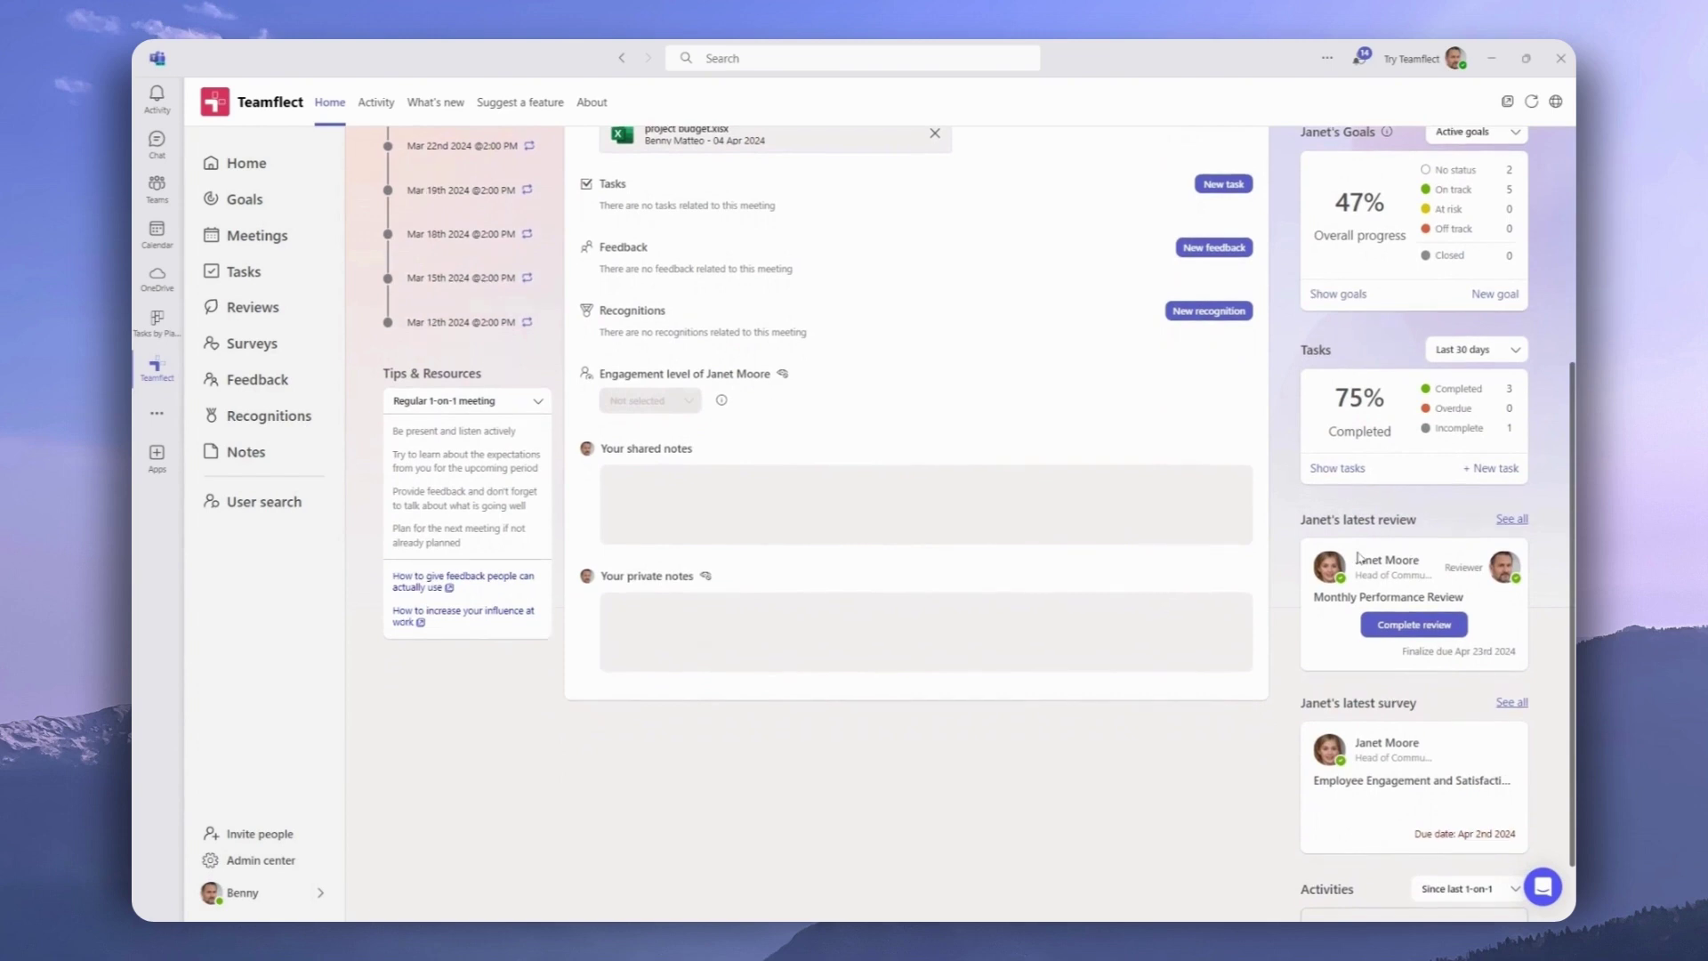
scroll(1358, 558, "down", 2)
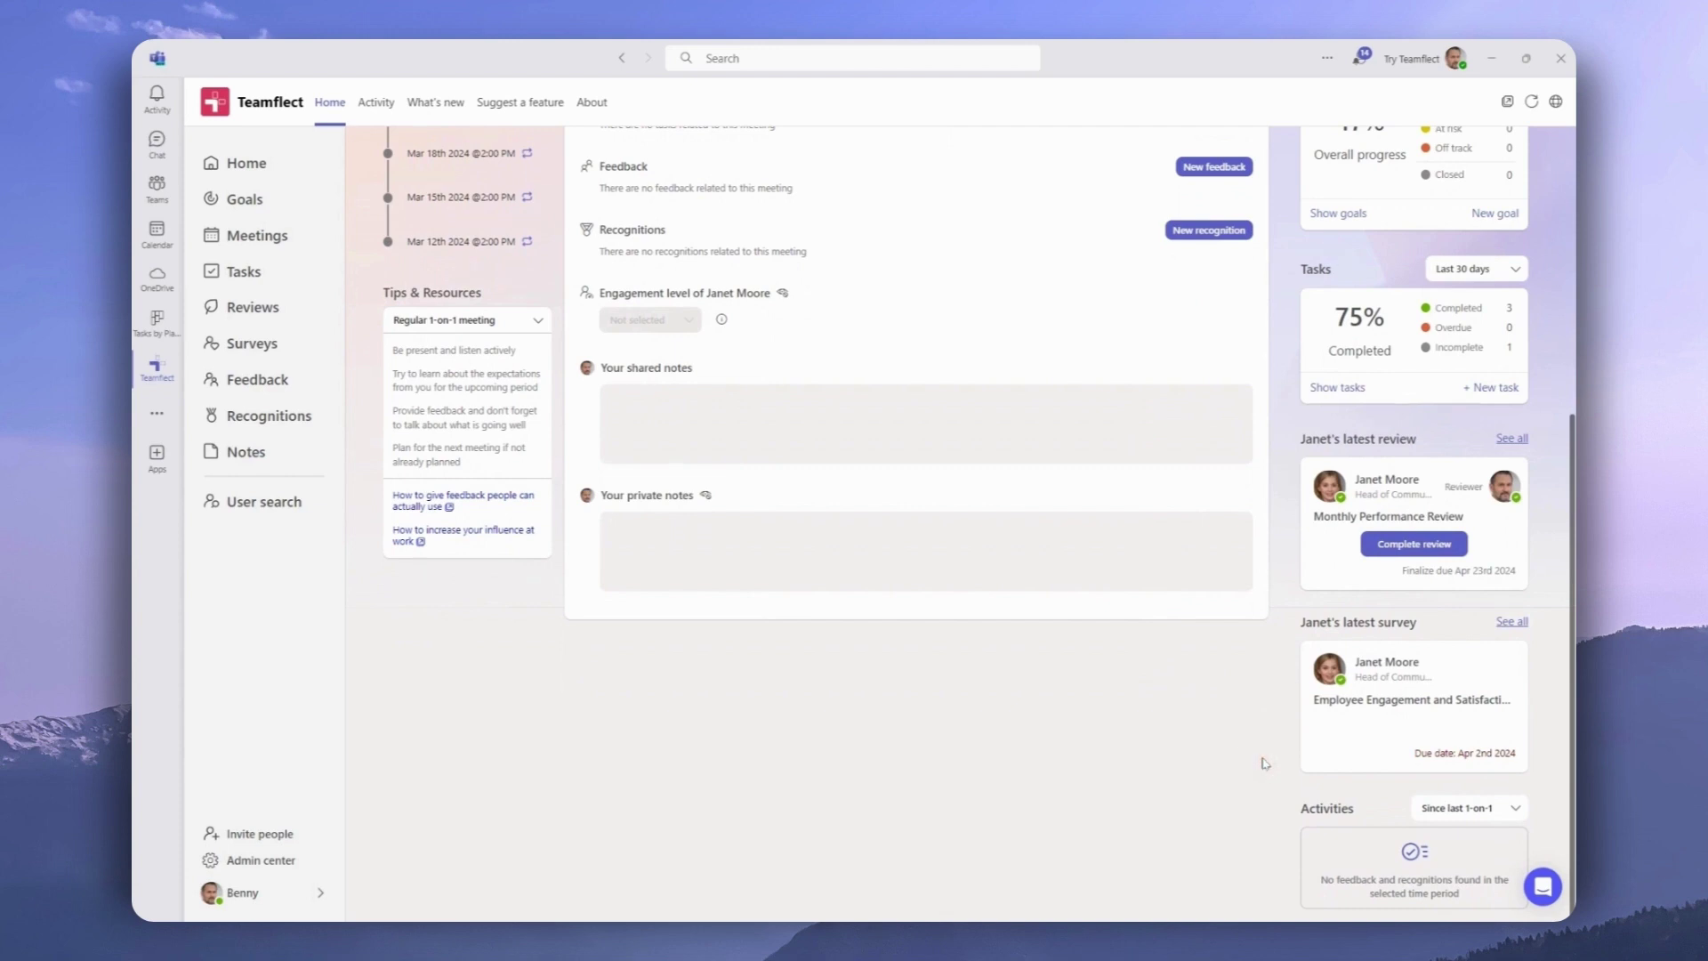
scroll(1265, 762, "up", 5)
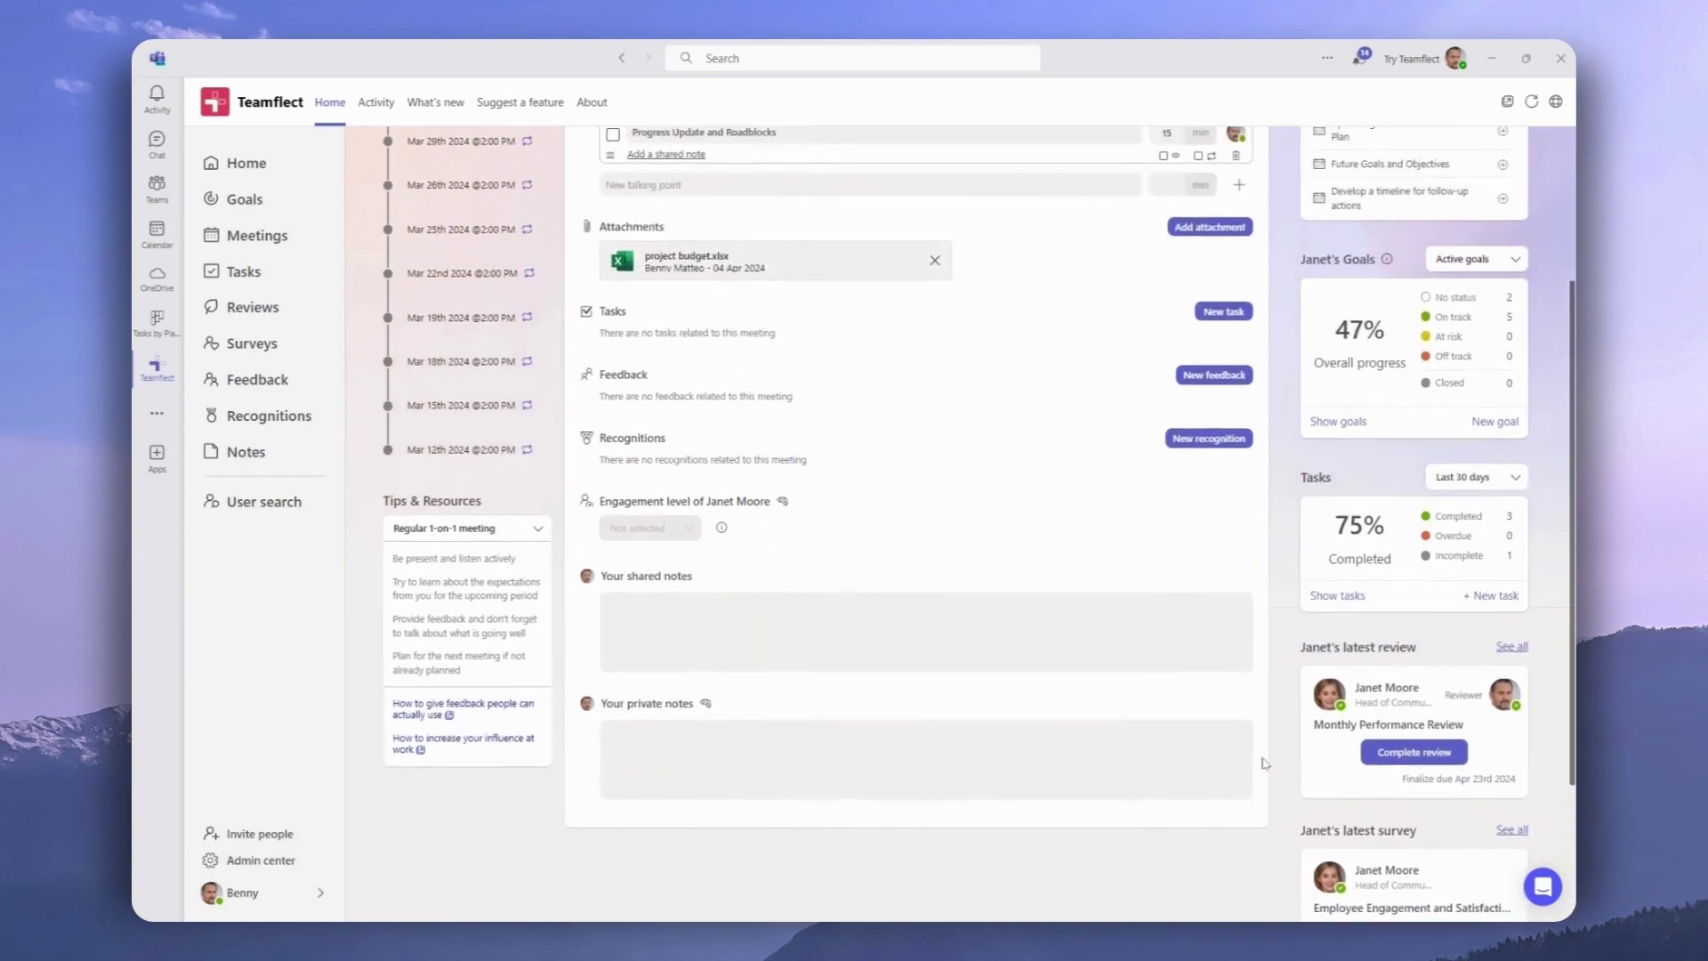
scroll(1264, 762, "up", 1)
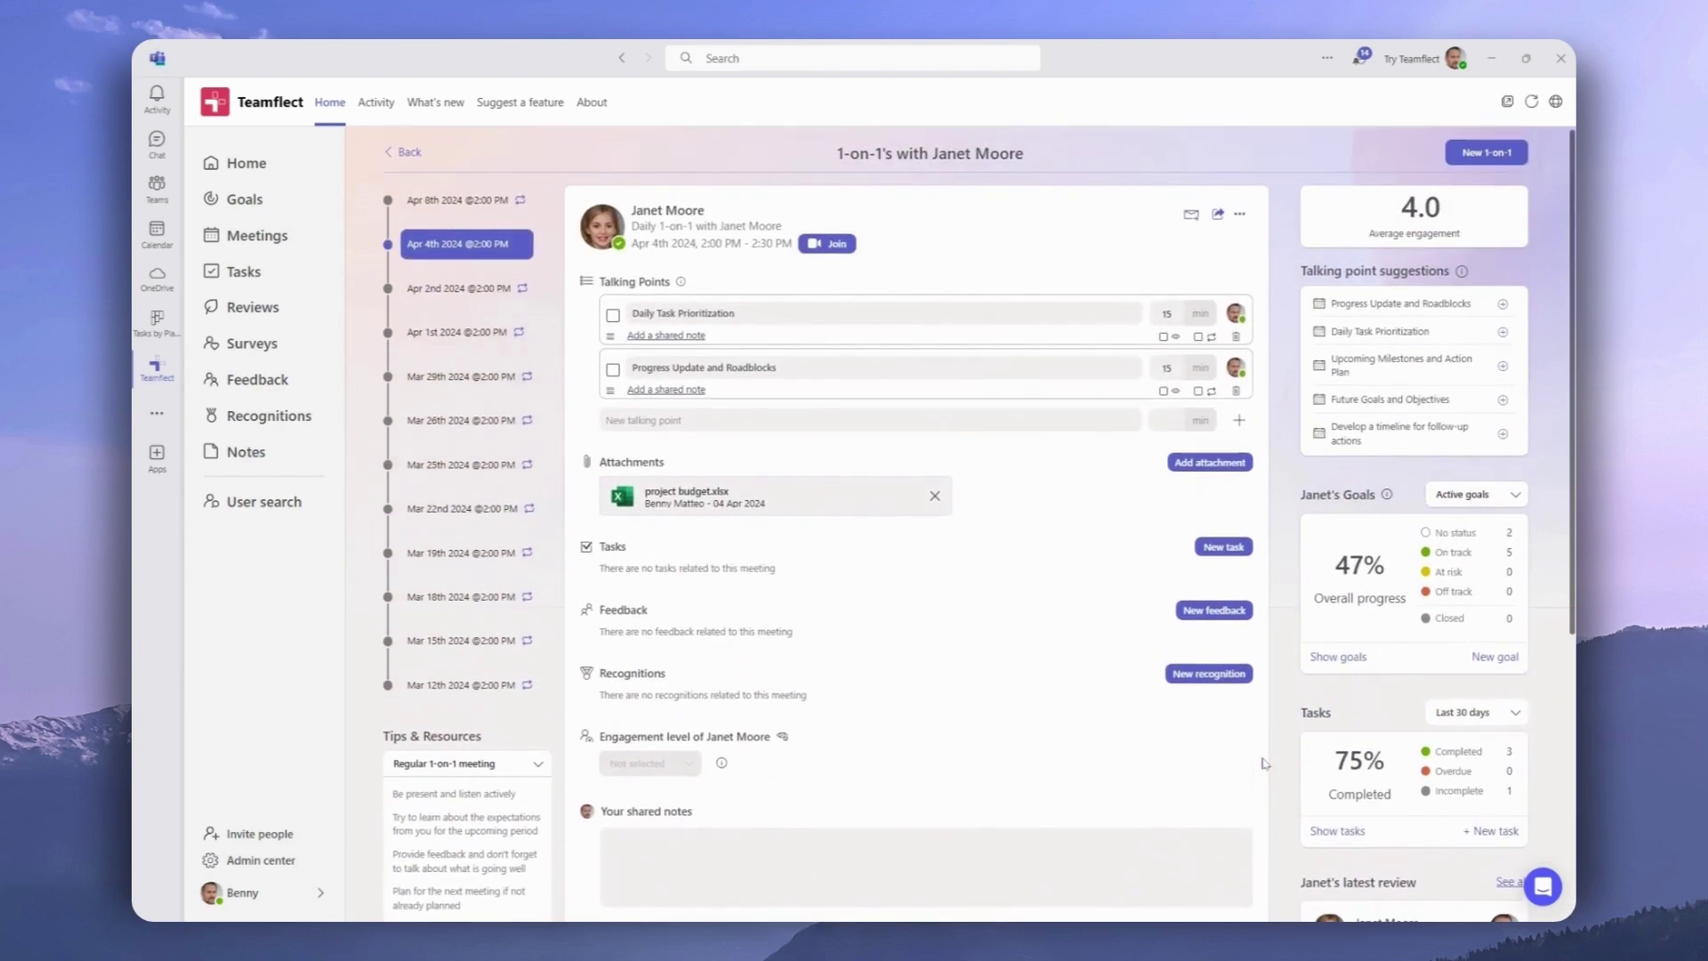
Join the daily 1-on-1 call with current audio settings and maximize the meeting window
left_click(838, 246)
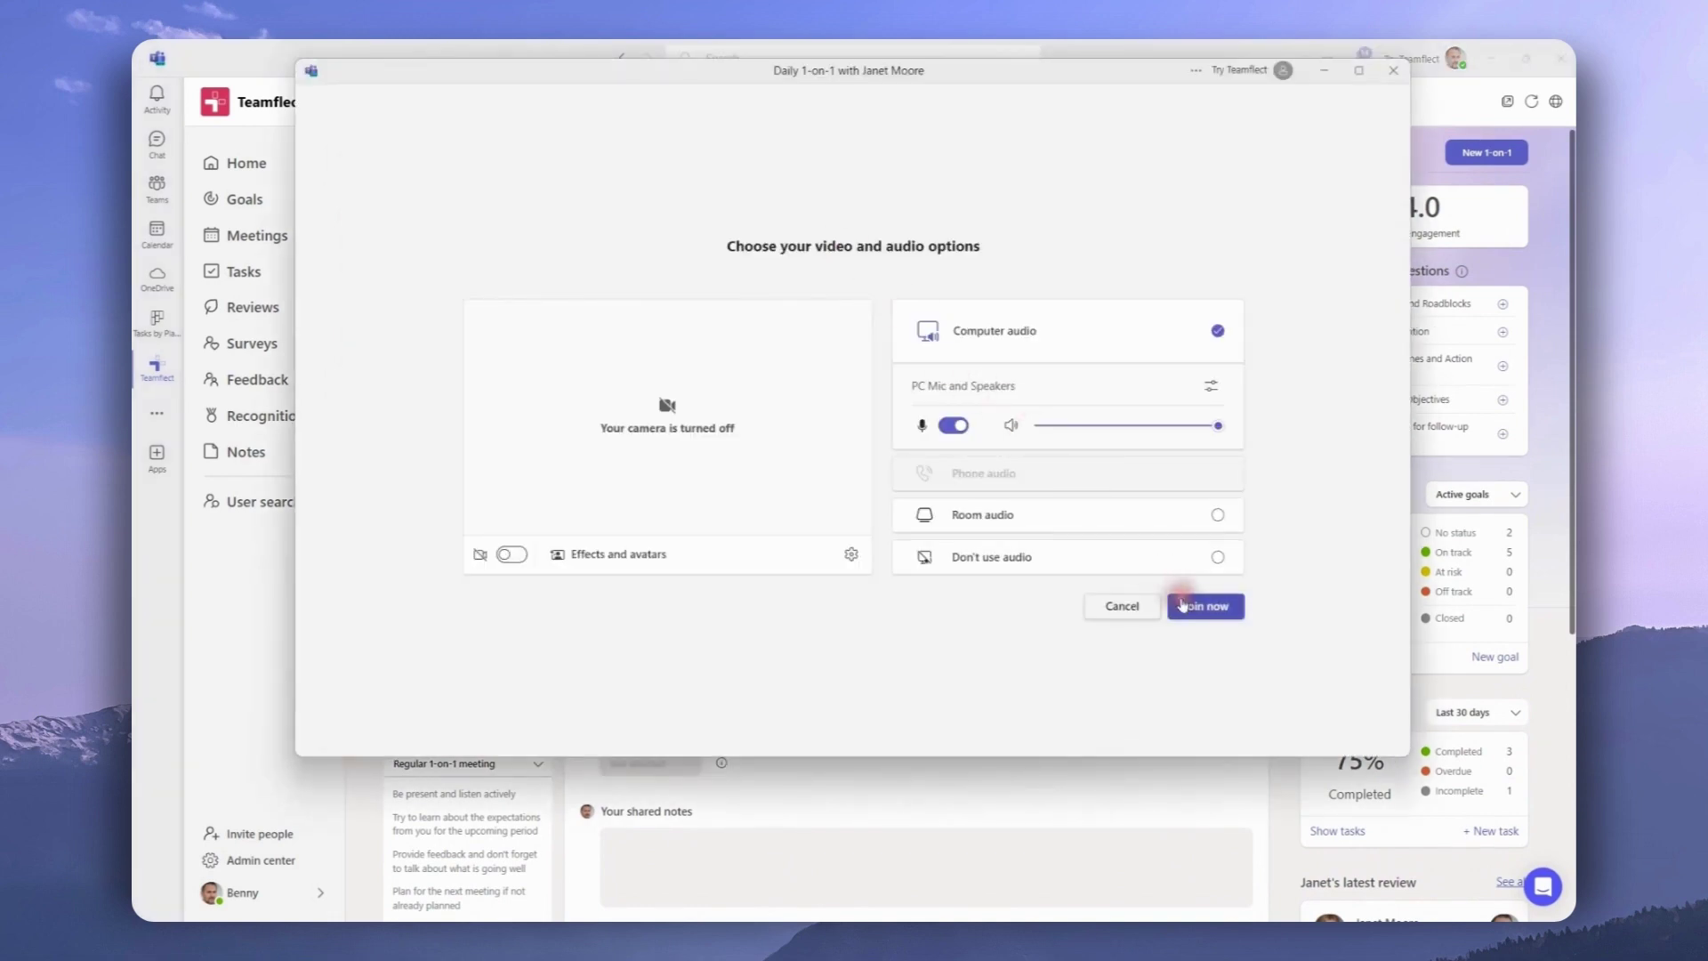
left_click(1181, 605)
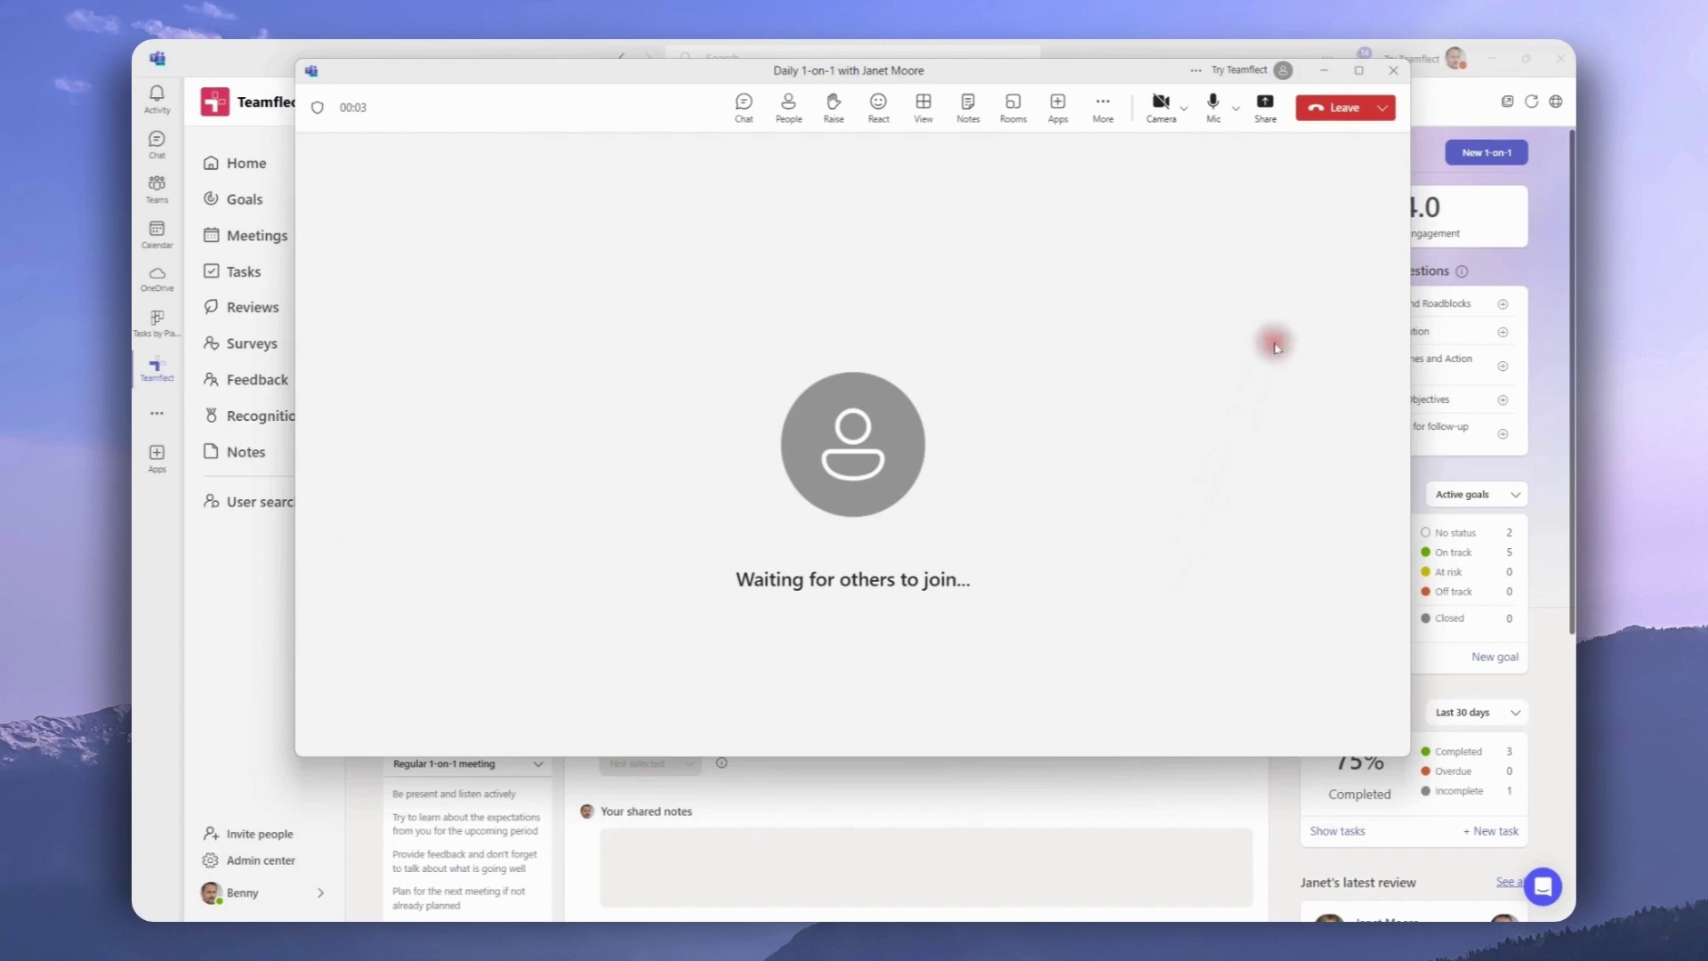
left_click(1358, 71)
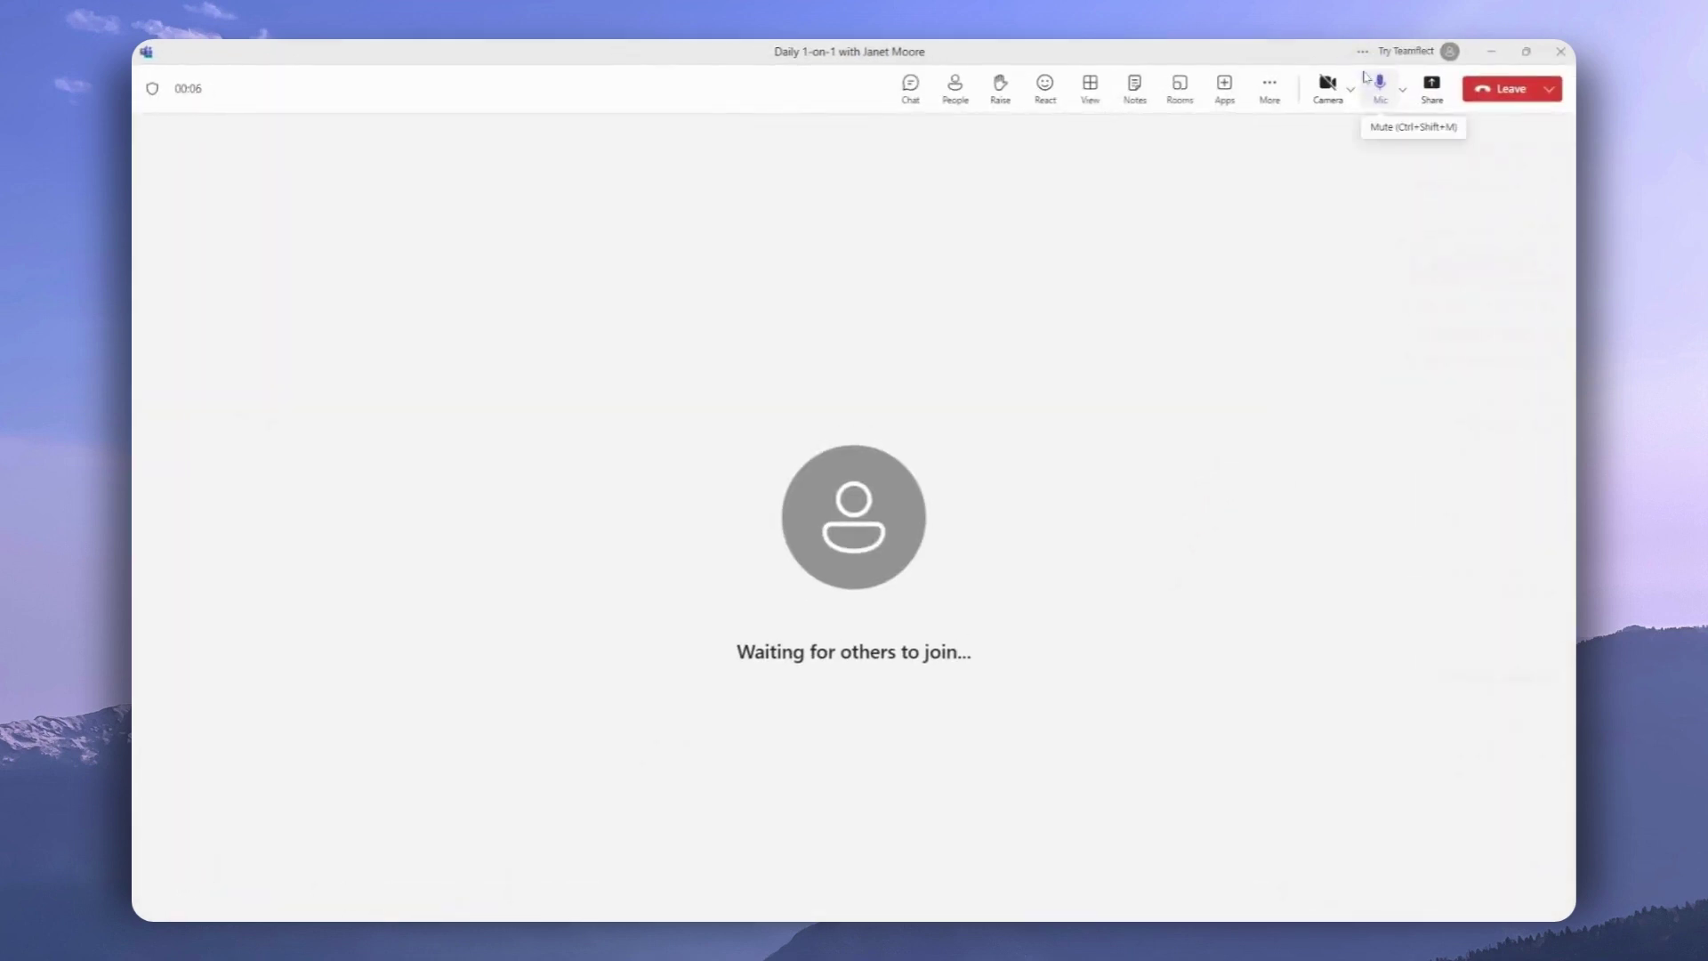
Add the Teamflect app to the call and save it
left_click(1231, 89)
left_click(1259, 185)
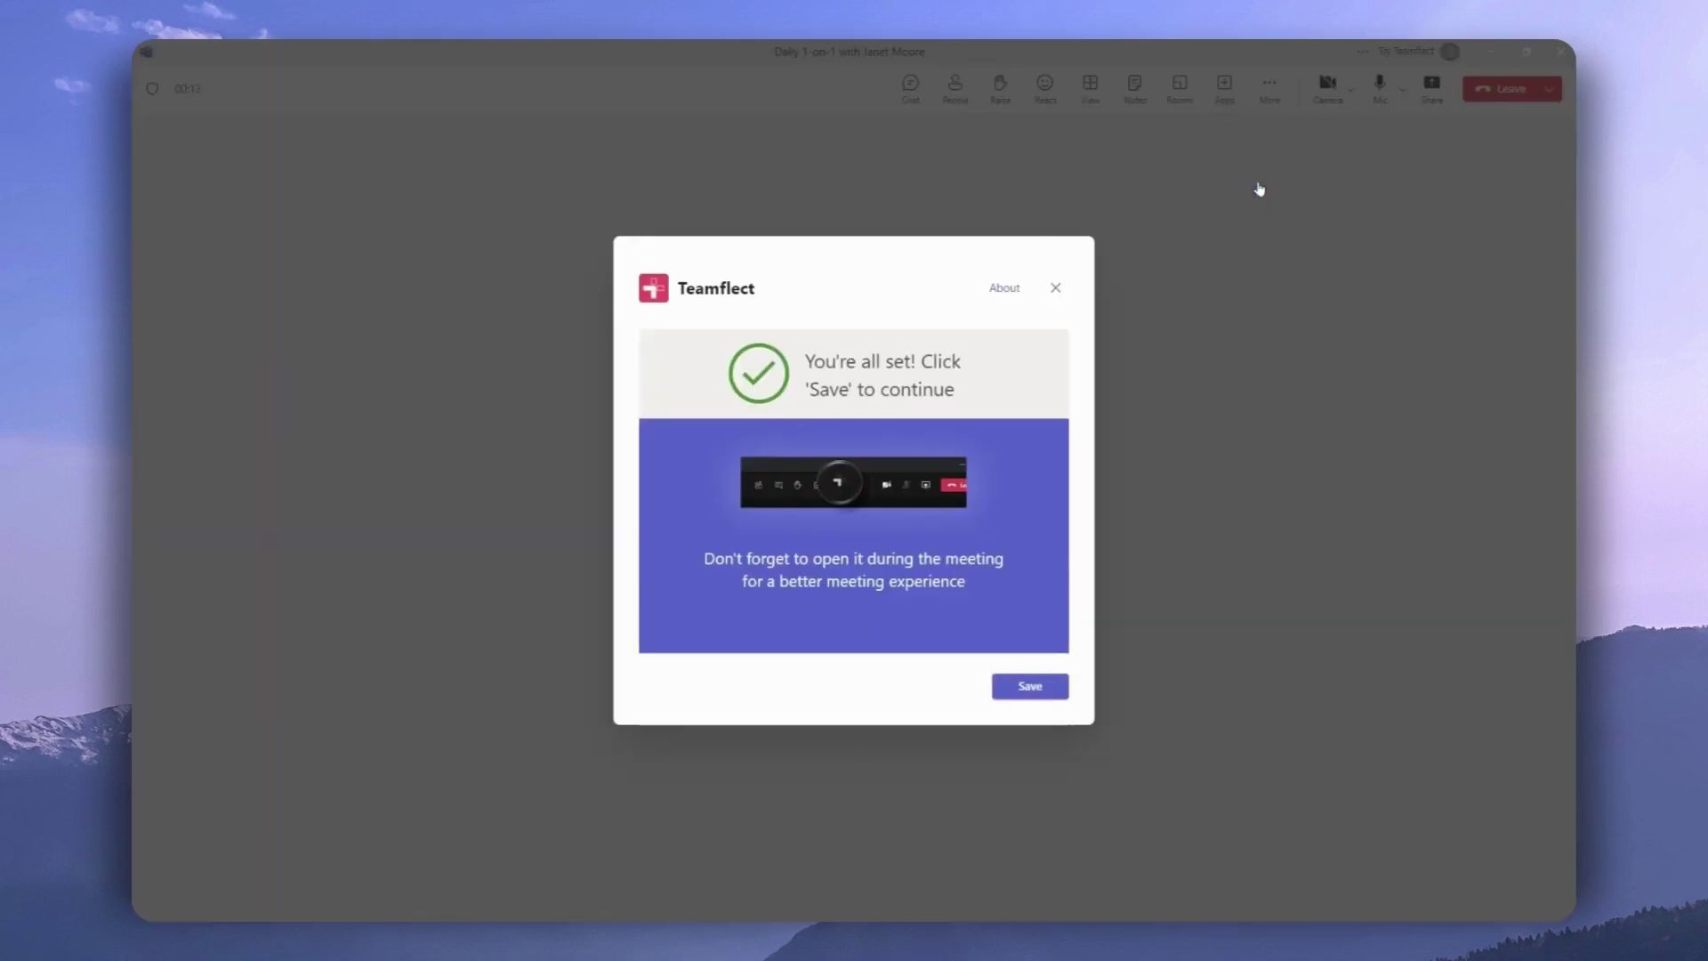
left_click(1004, 687)
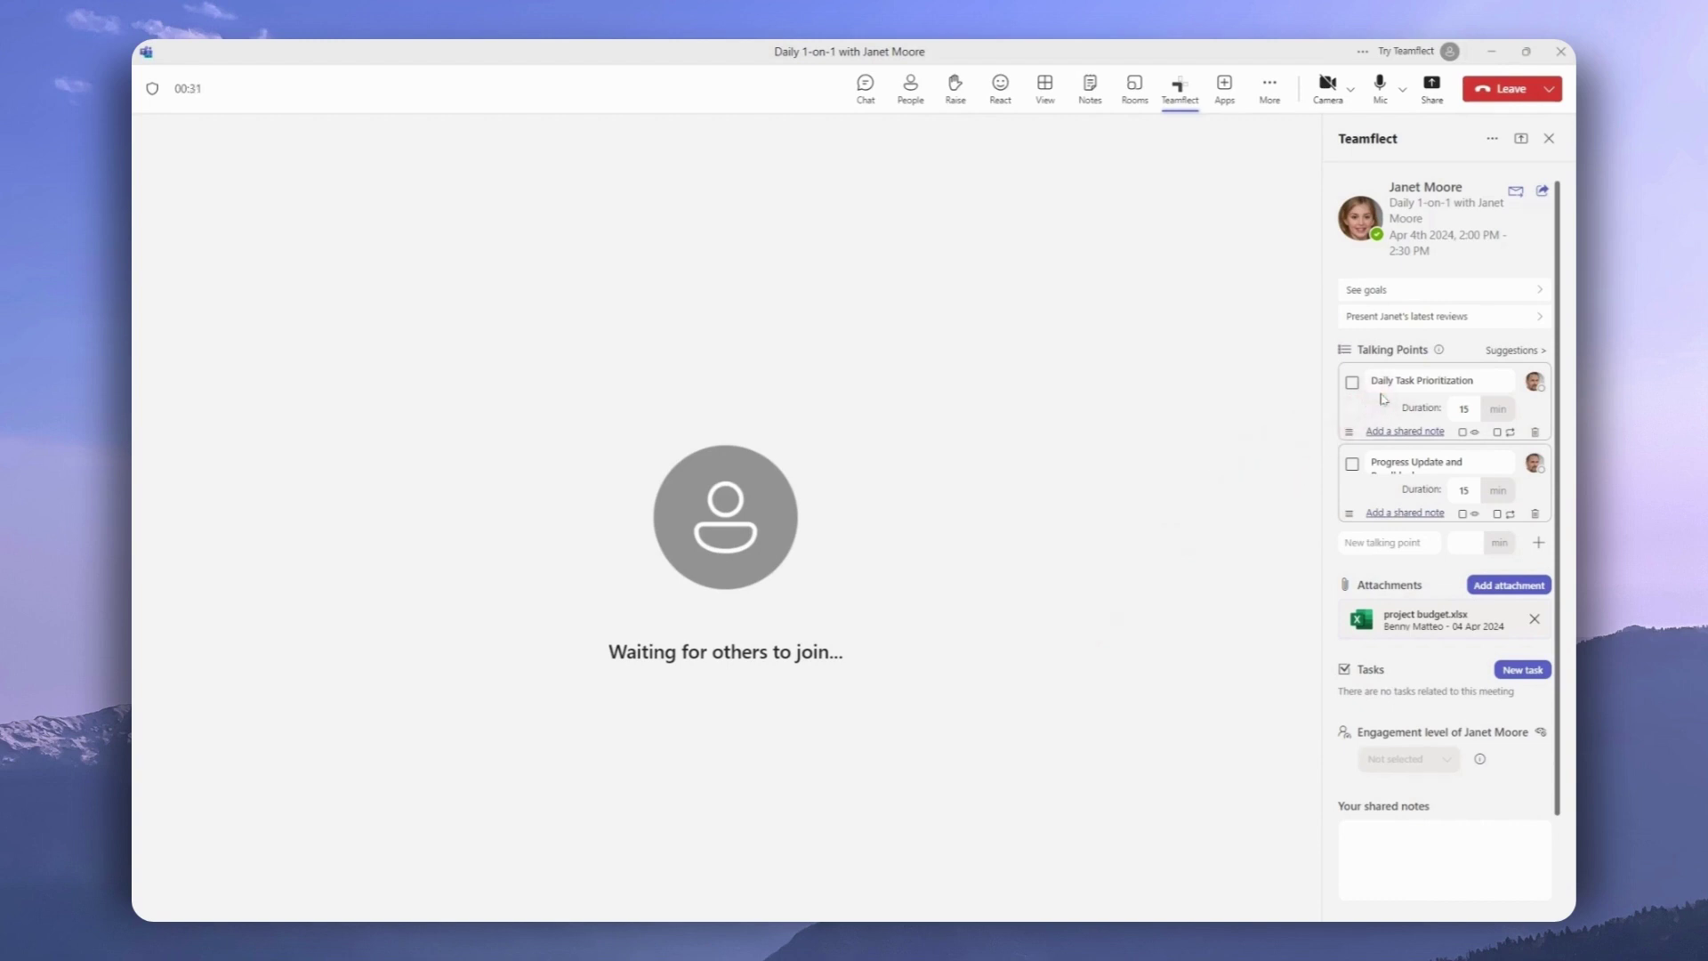
scroll(1383, 398, "down", 2)
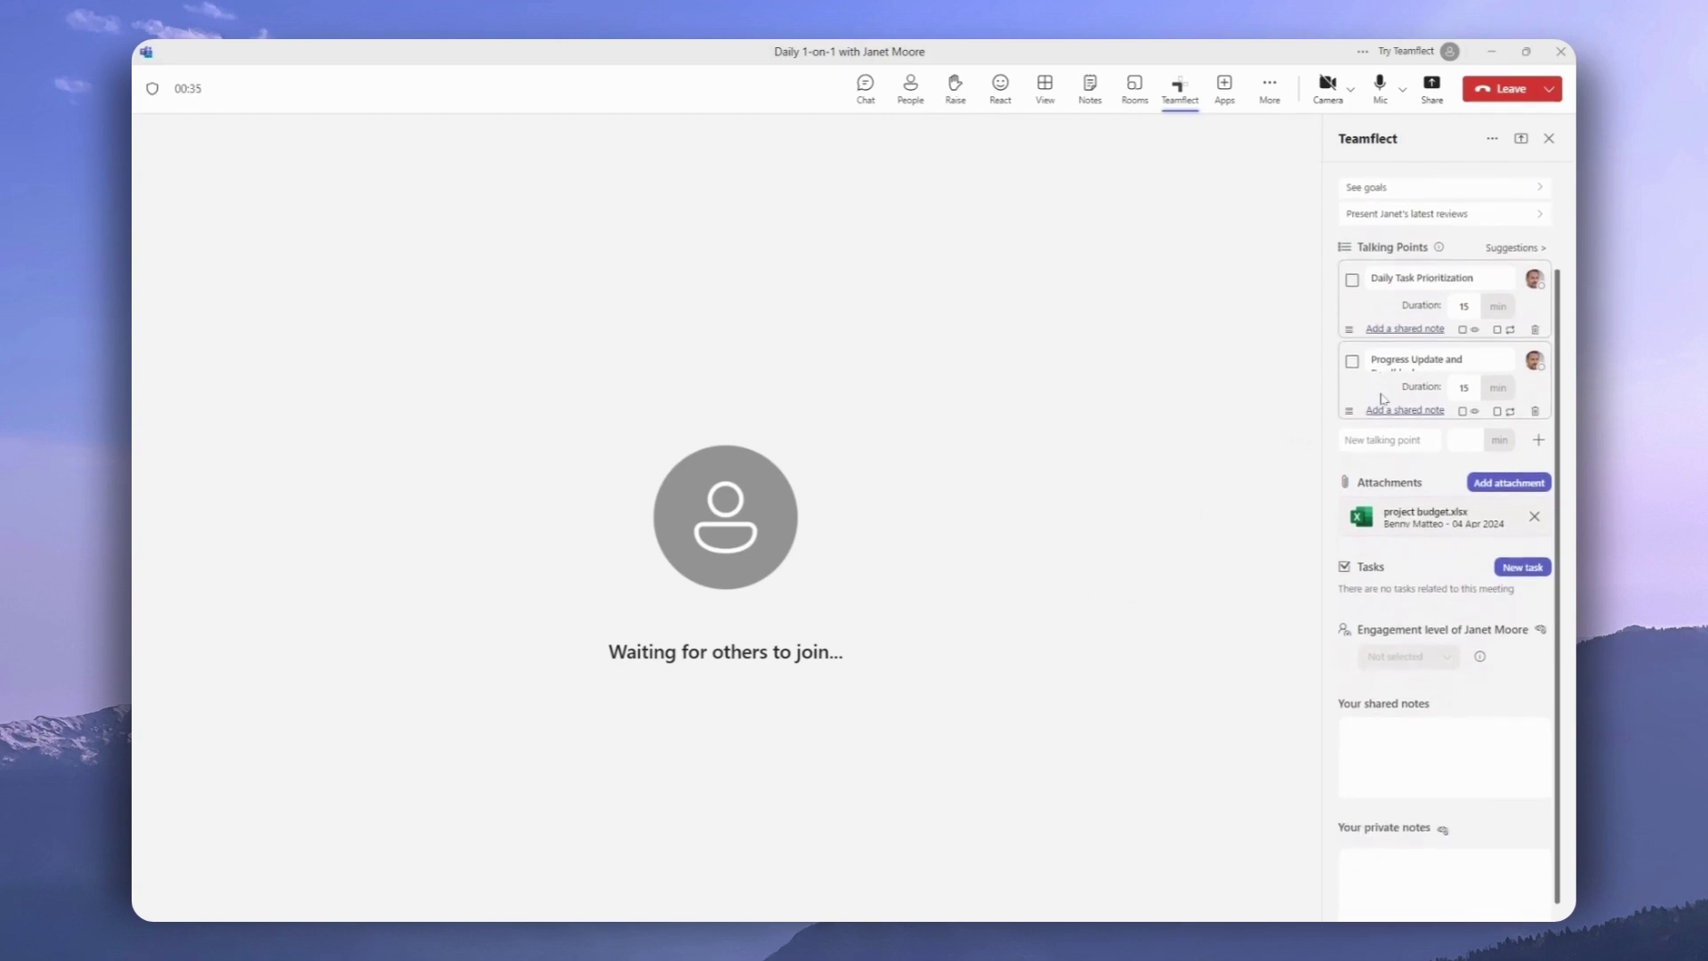
scroll(1383, 398, "down", 1)
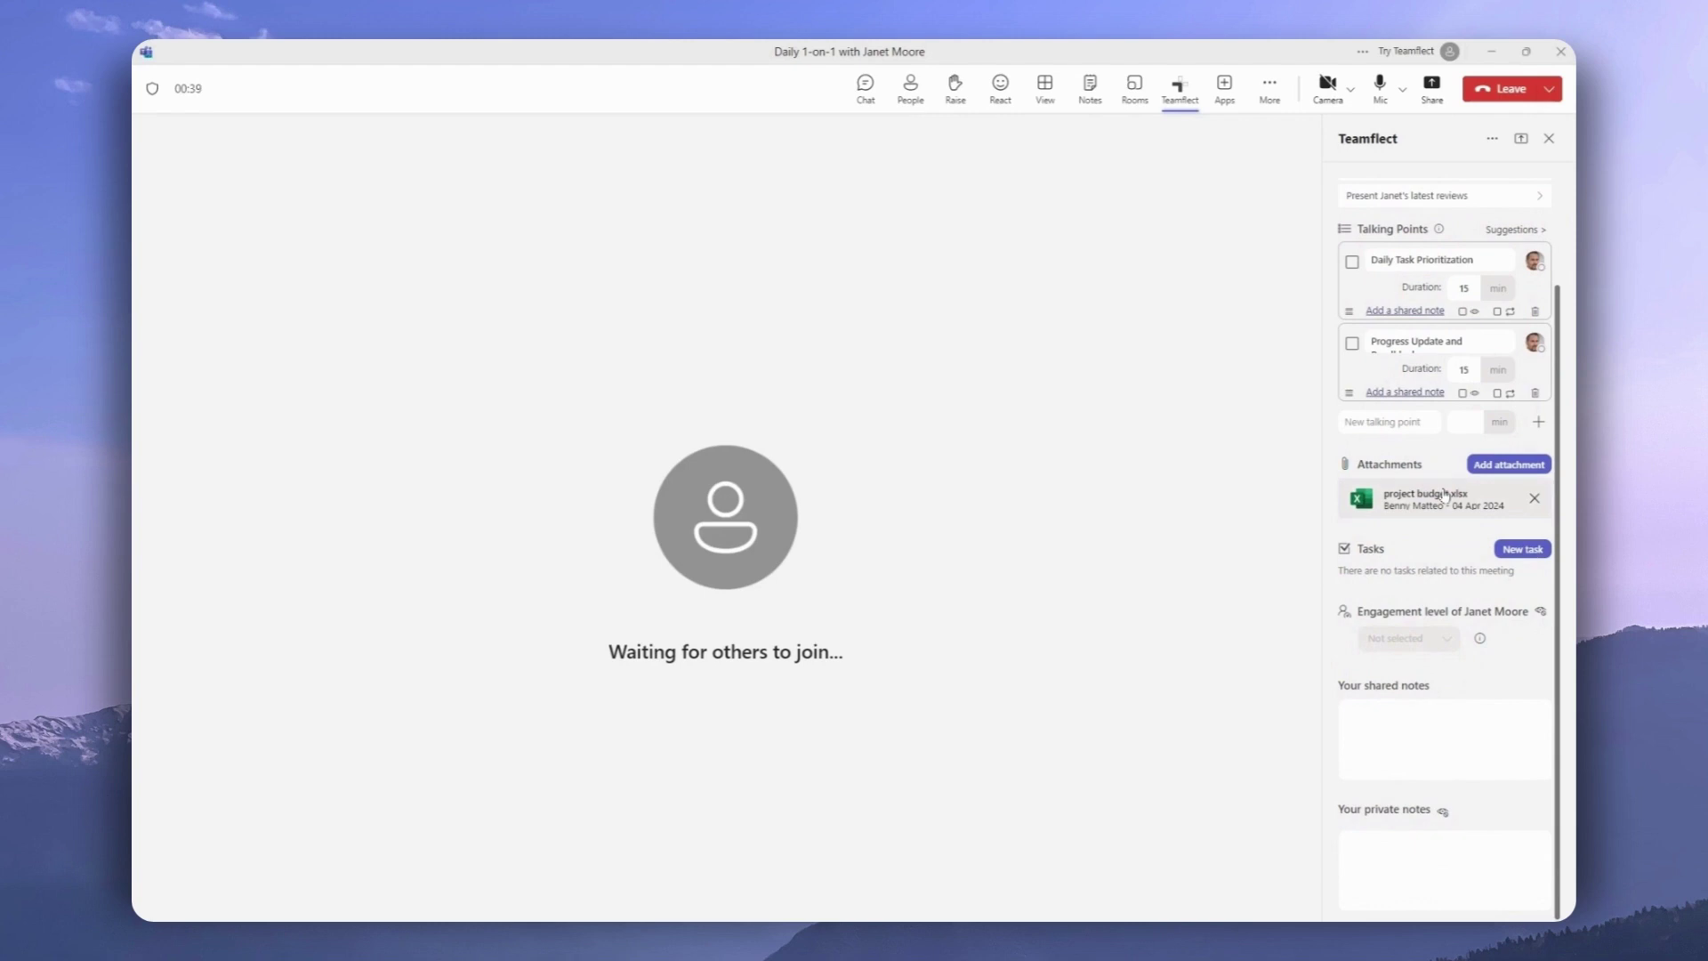
Start a new task assigned to the colleague, titled Develop Social Media Content Calendar, with a description
left_click(1522, 549)
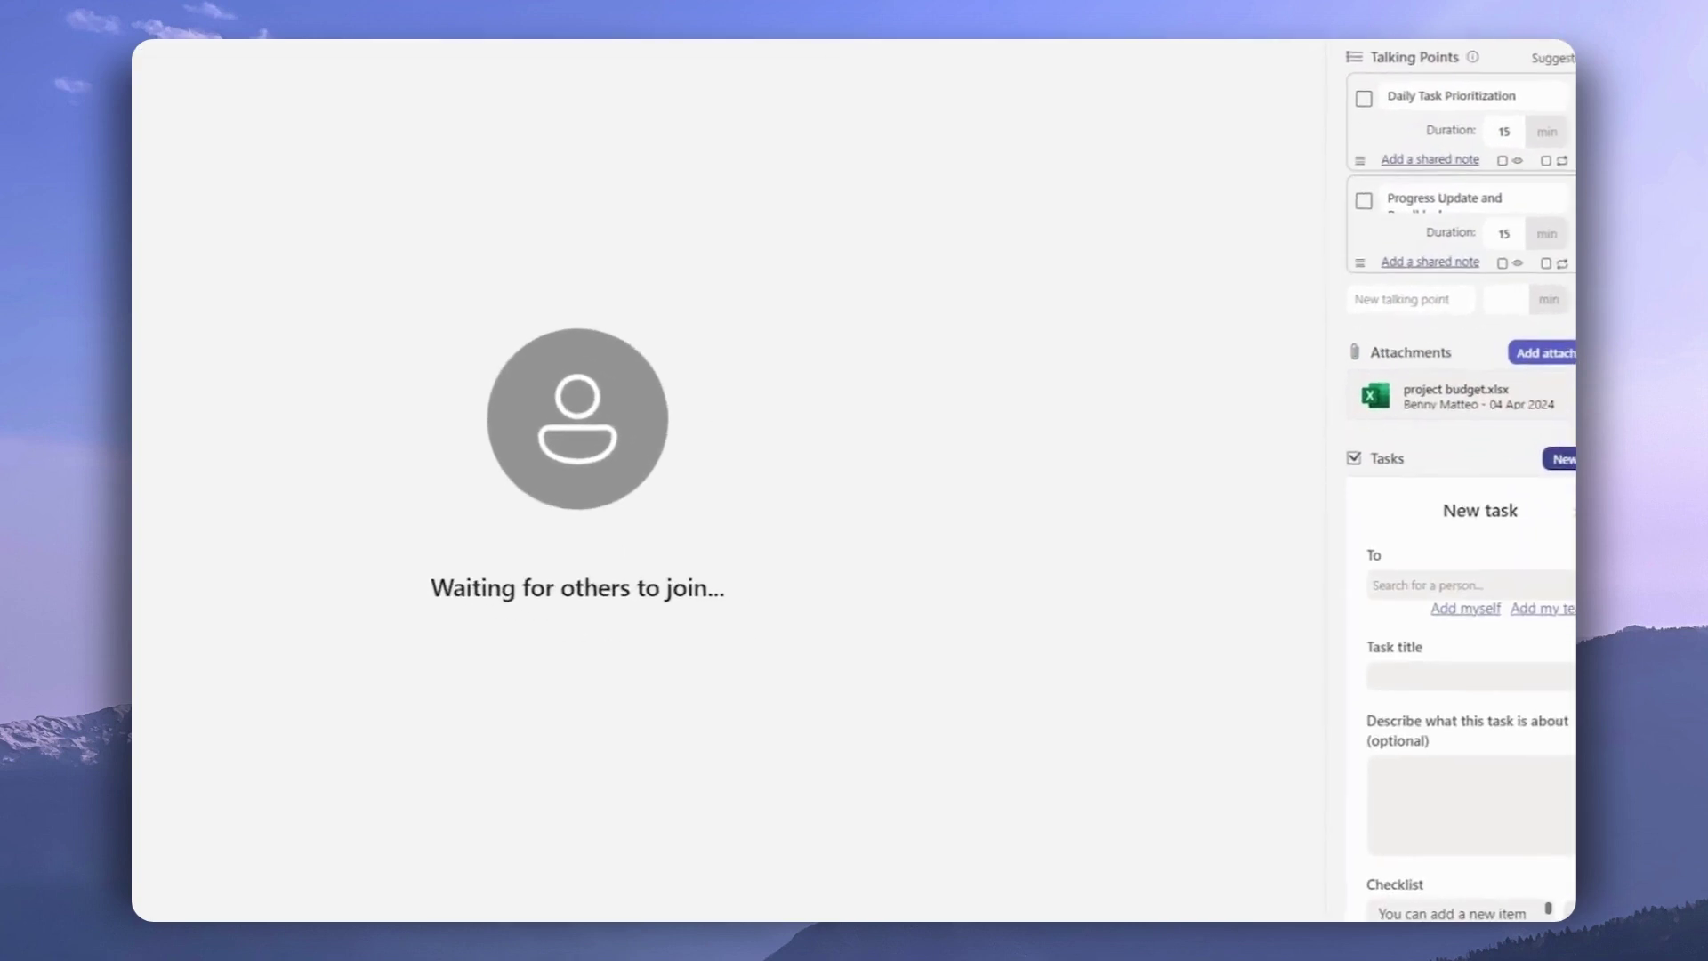
scroll(1460, 481, "down", 3)
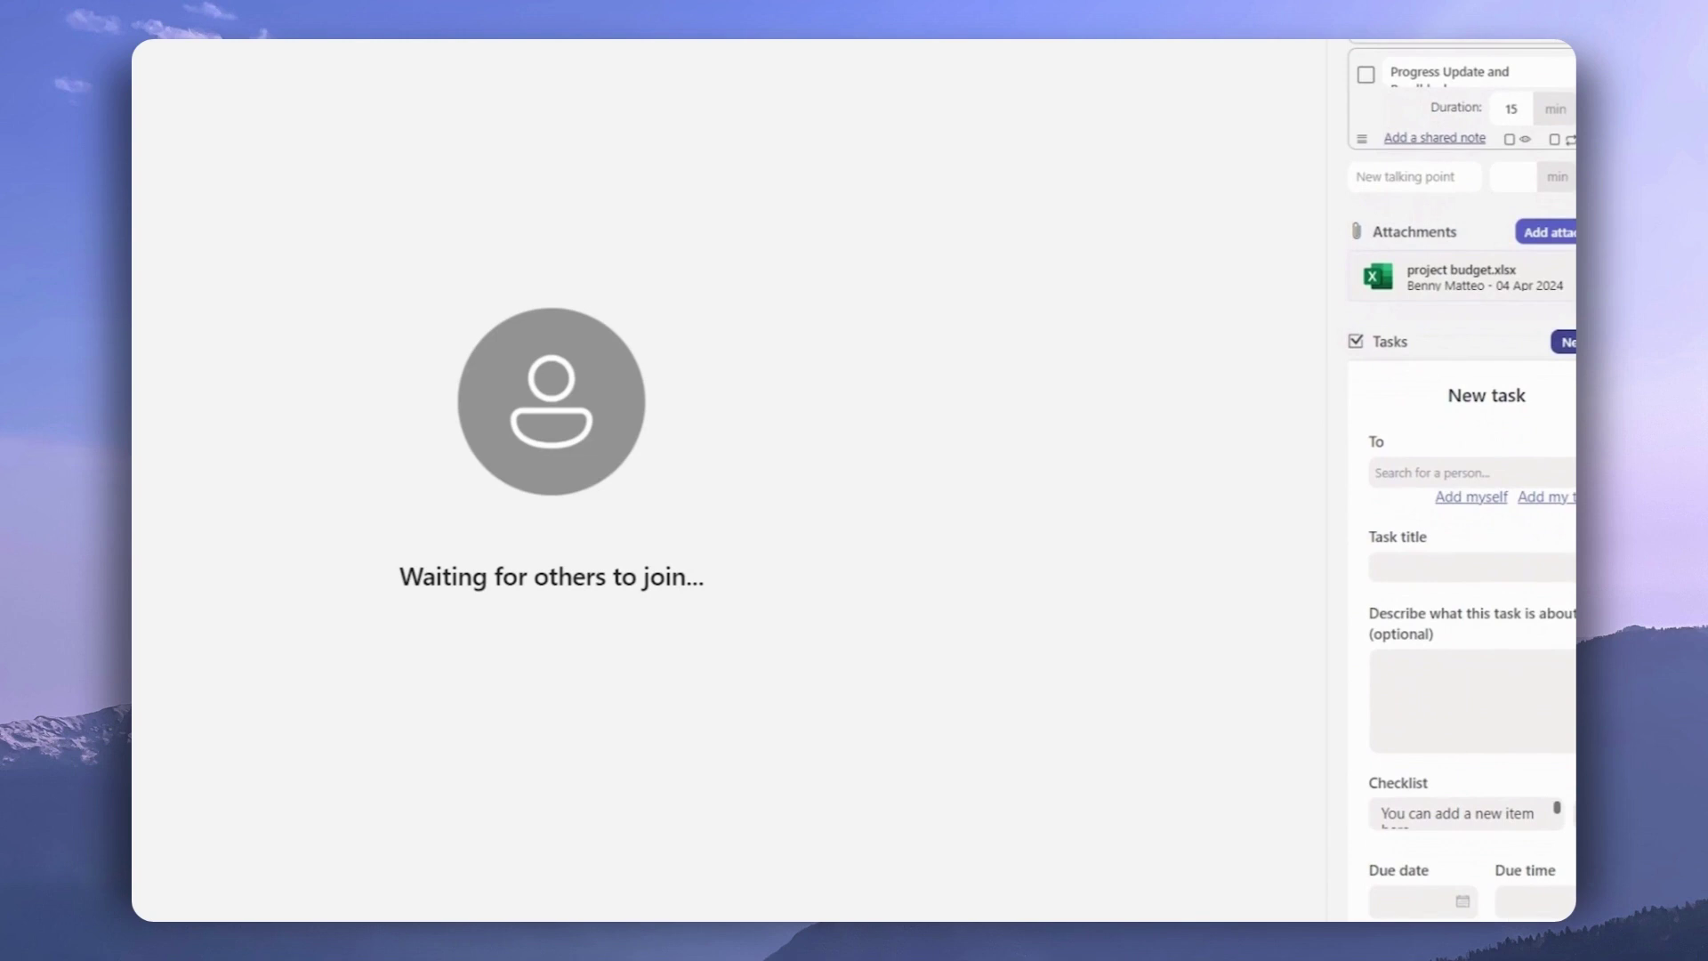
left_click(1508, 470)
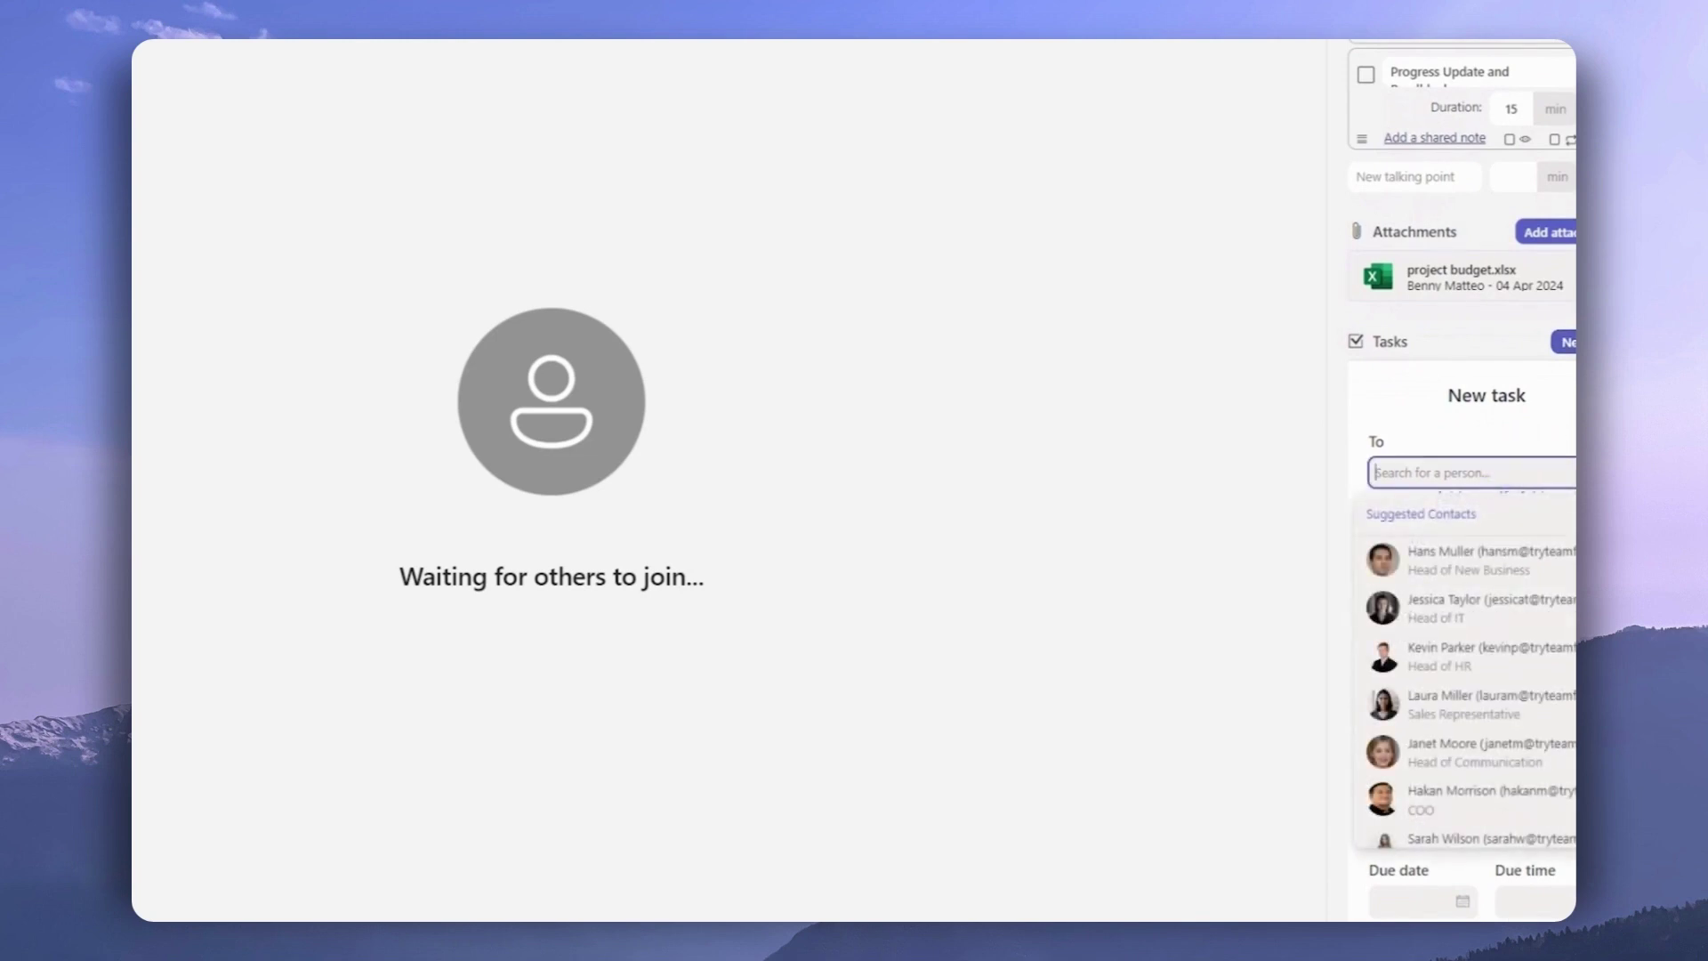
left_click(1423, 749)
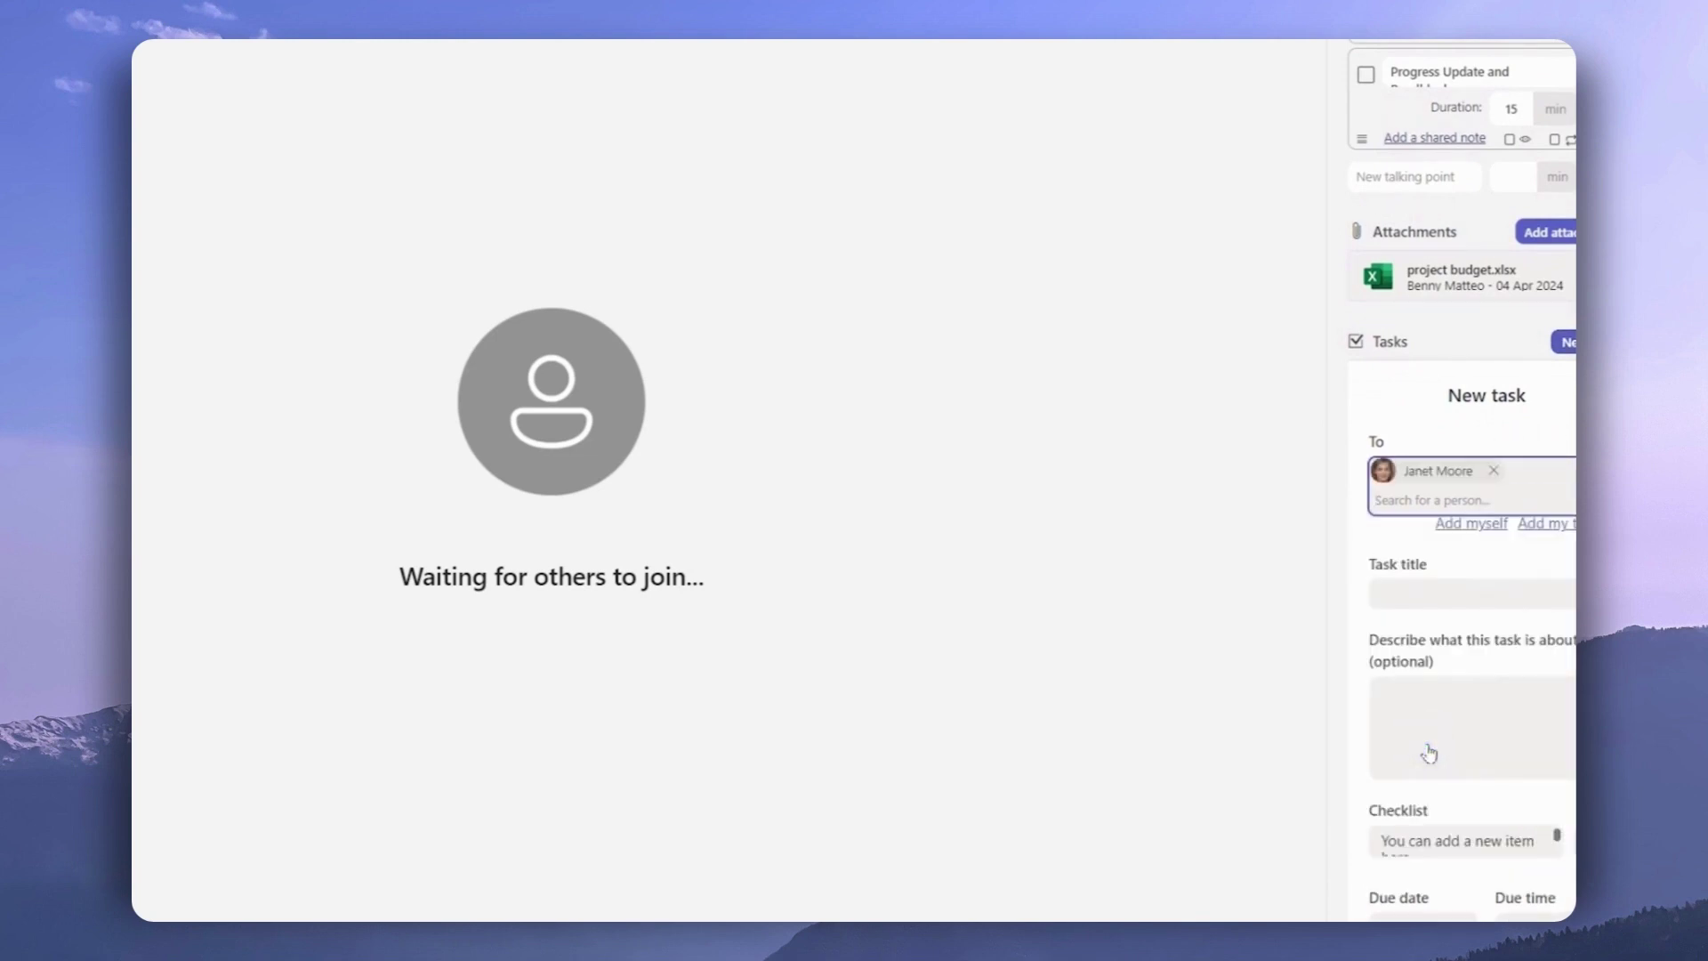
left_click(1418, 592)
type("Develop Social Media Content Calendar")
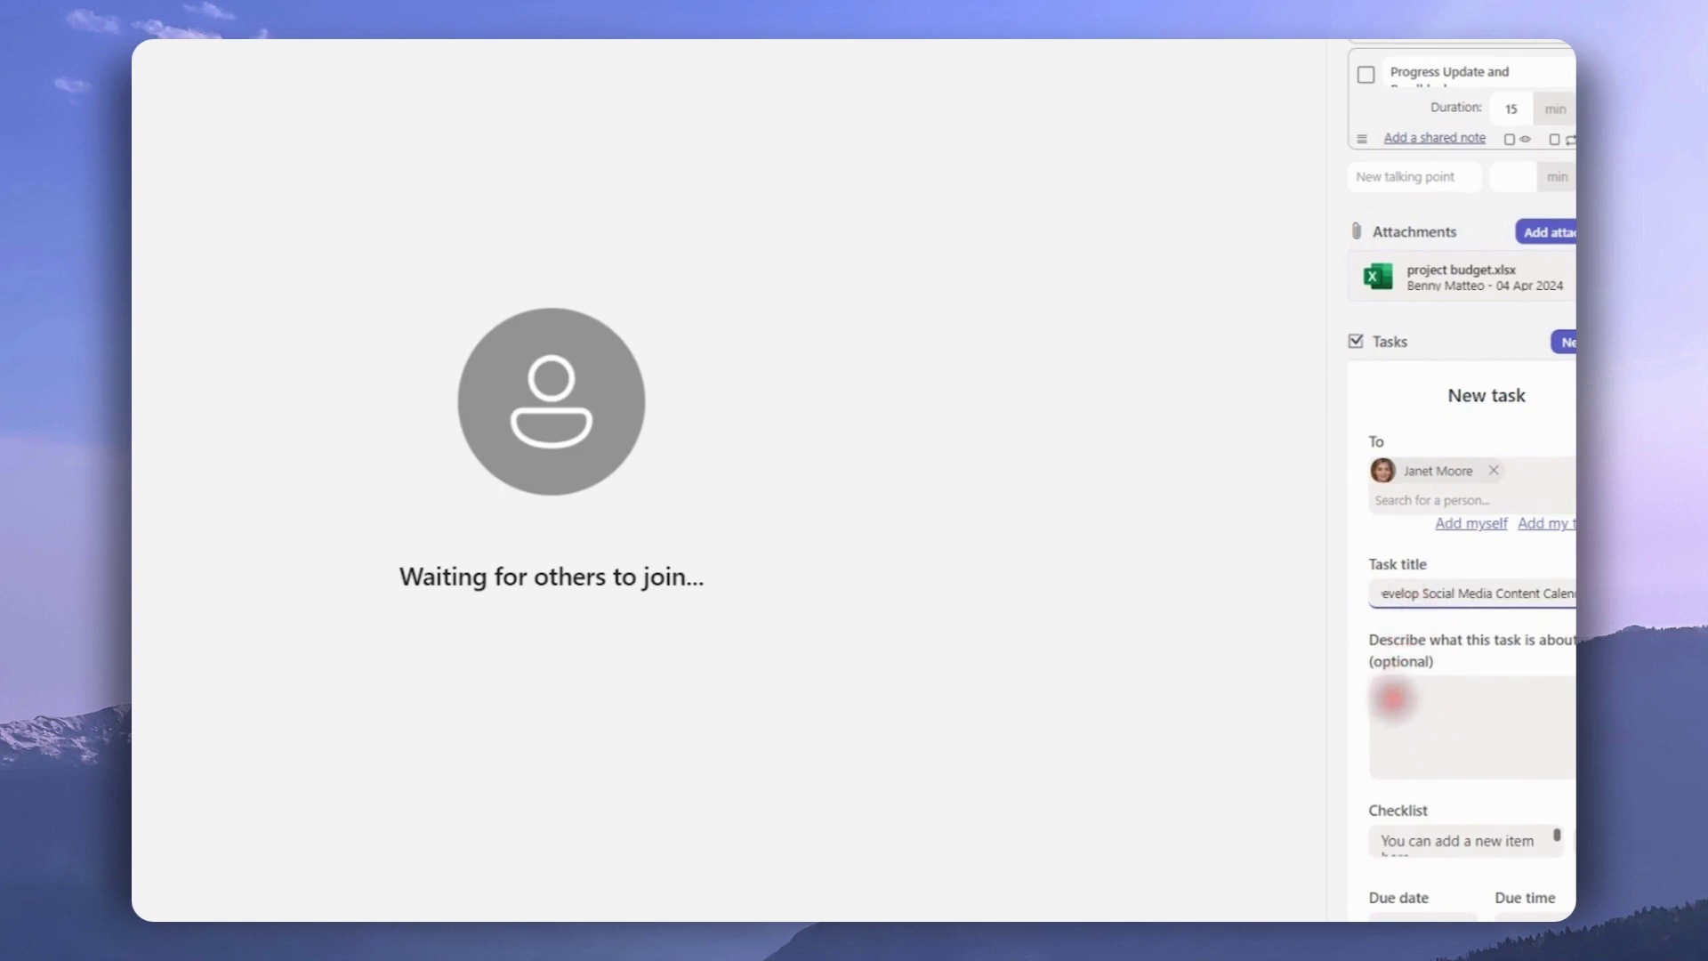
left_click(1394, 699)
key("ctrl+v")
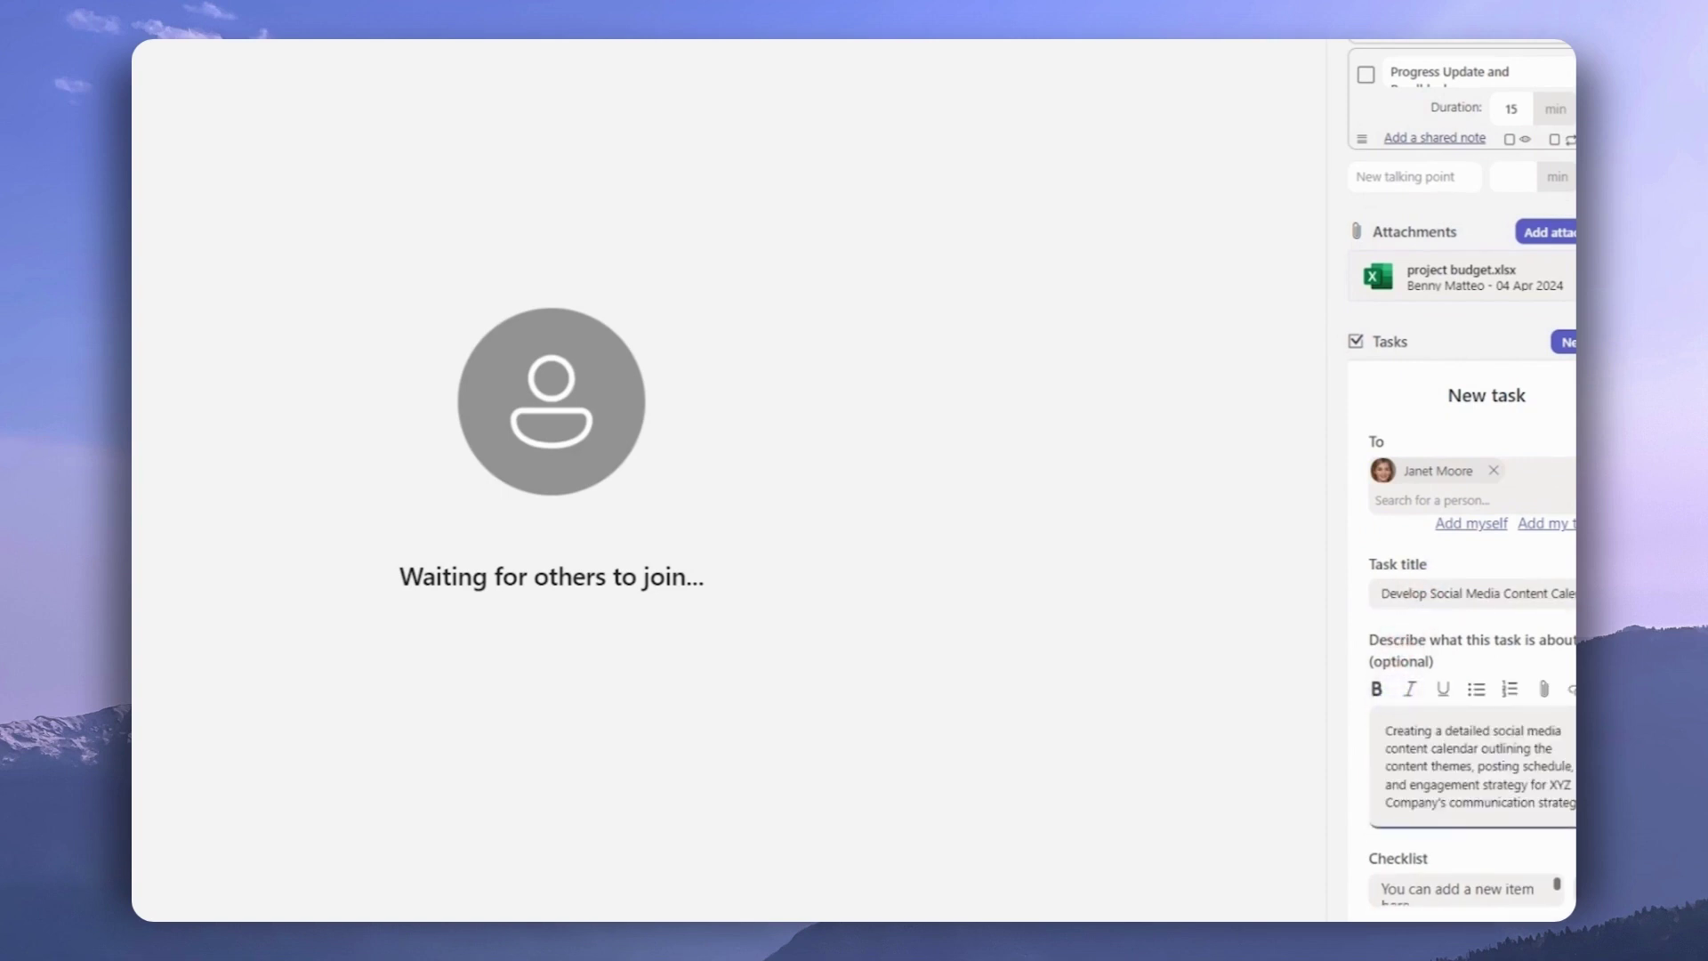
Set the task's due date to April 12, 2024 at 4 PM and create it
scroll(1460, 479, "down", 5)
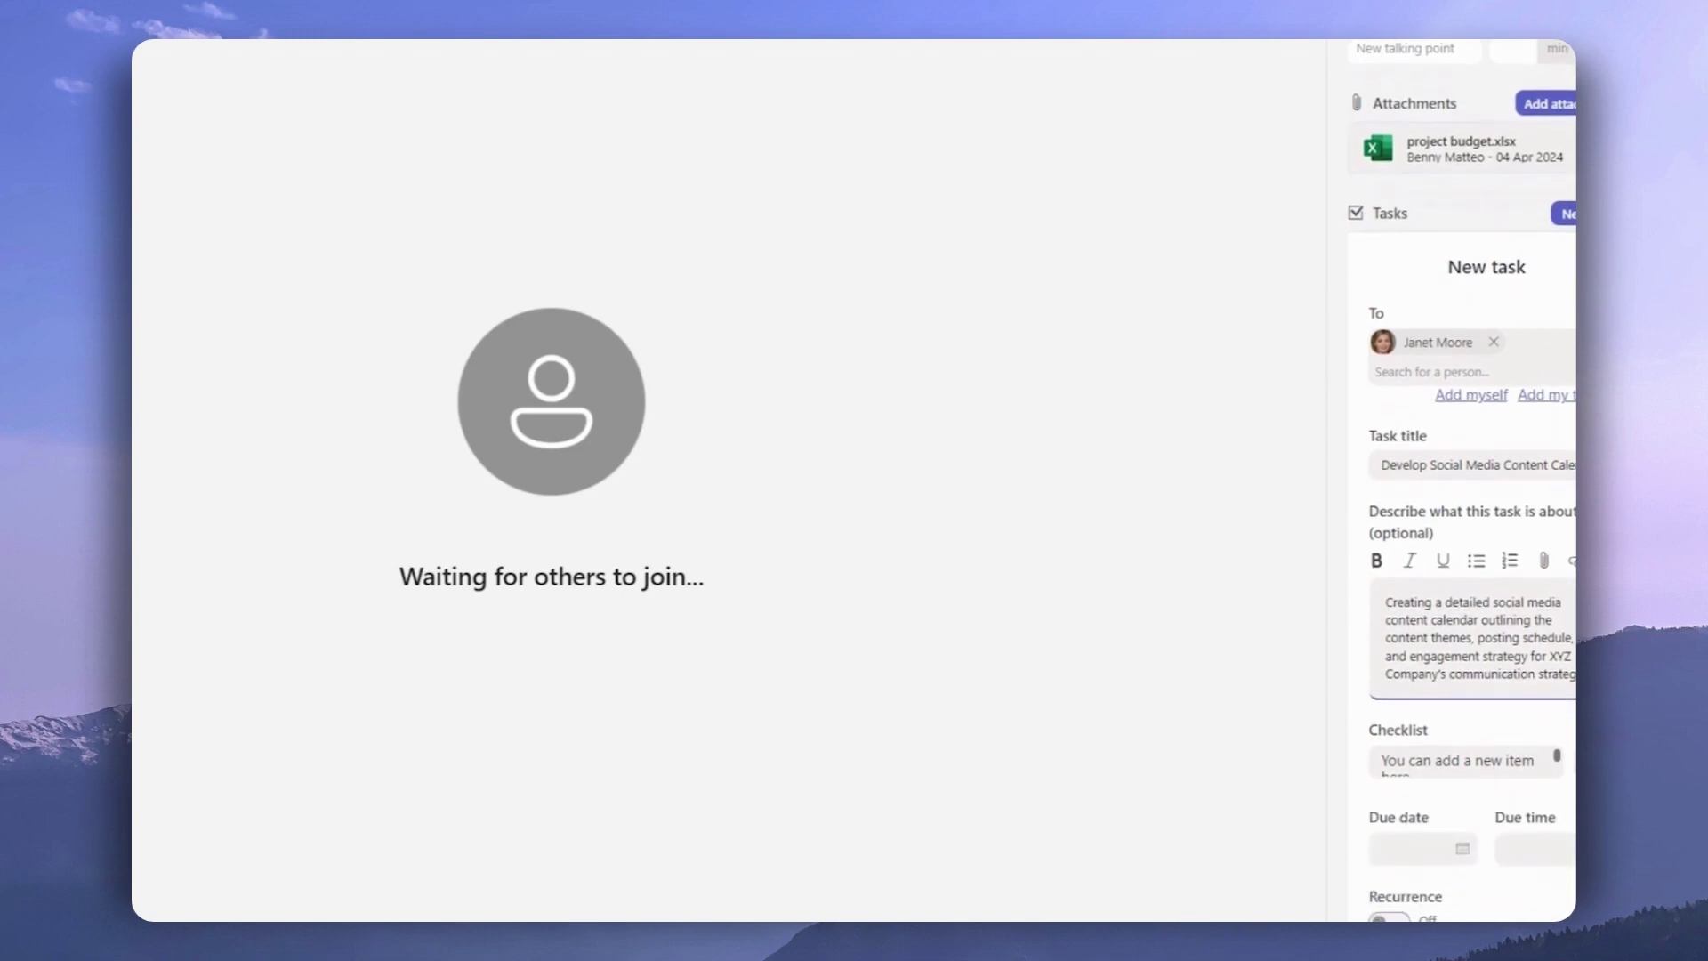
left_click(1418, 701)
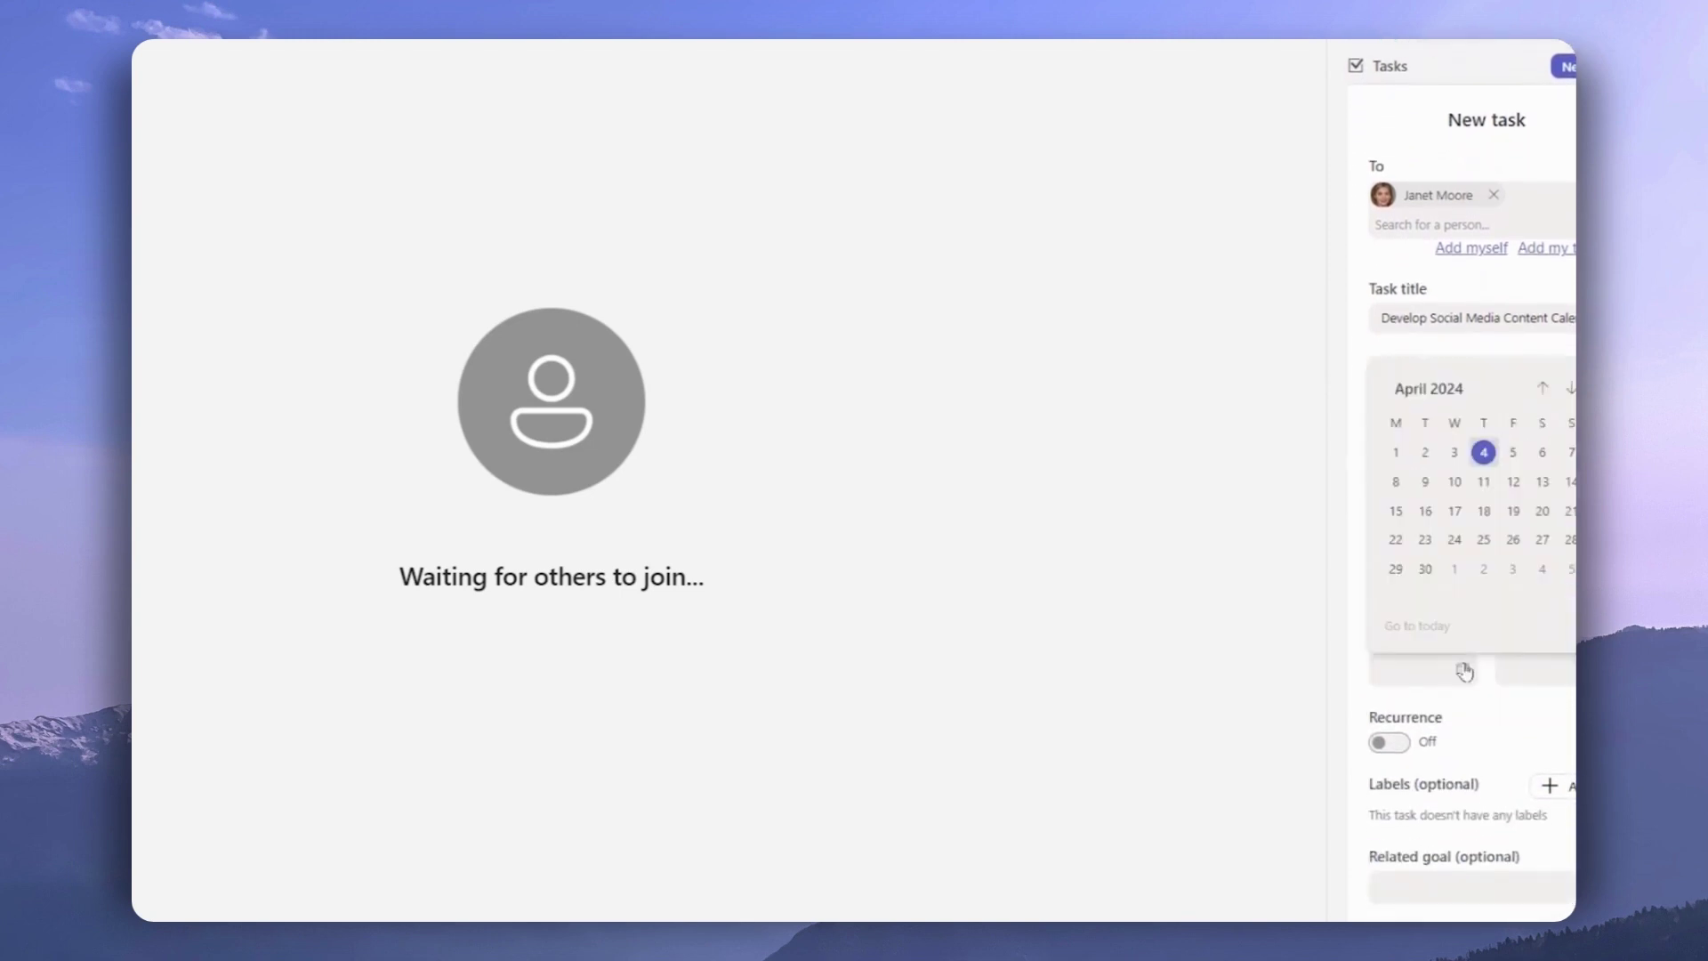
left_click(1487, 571)
left_click(1513, 483)
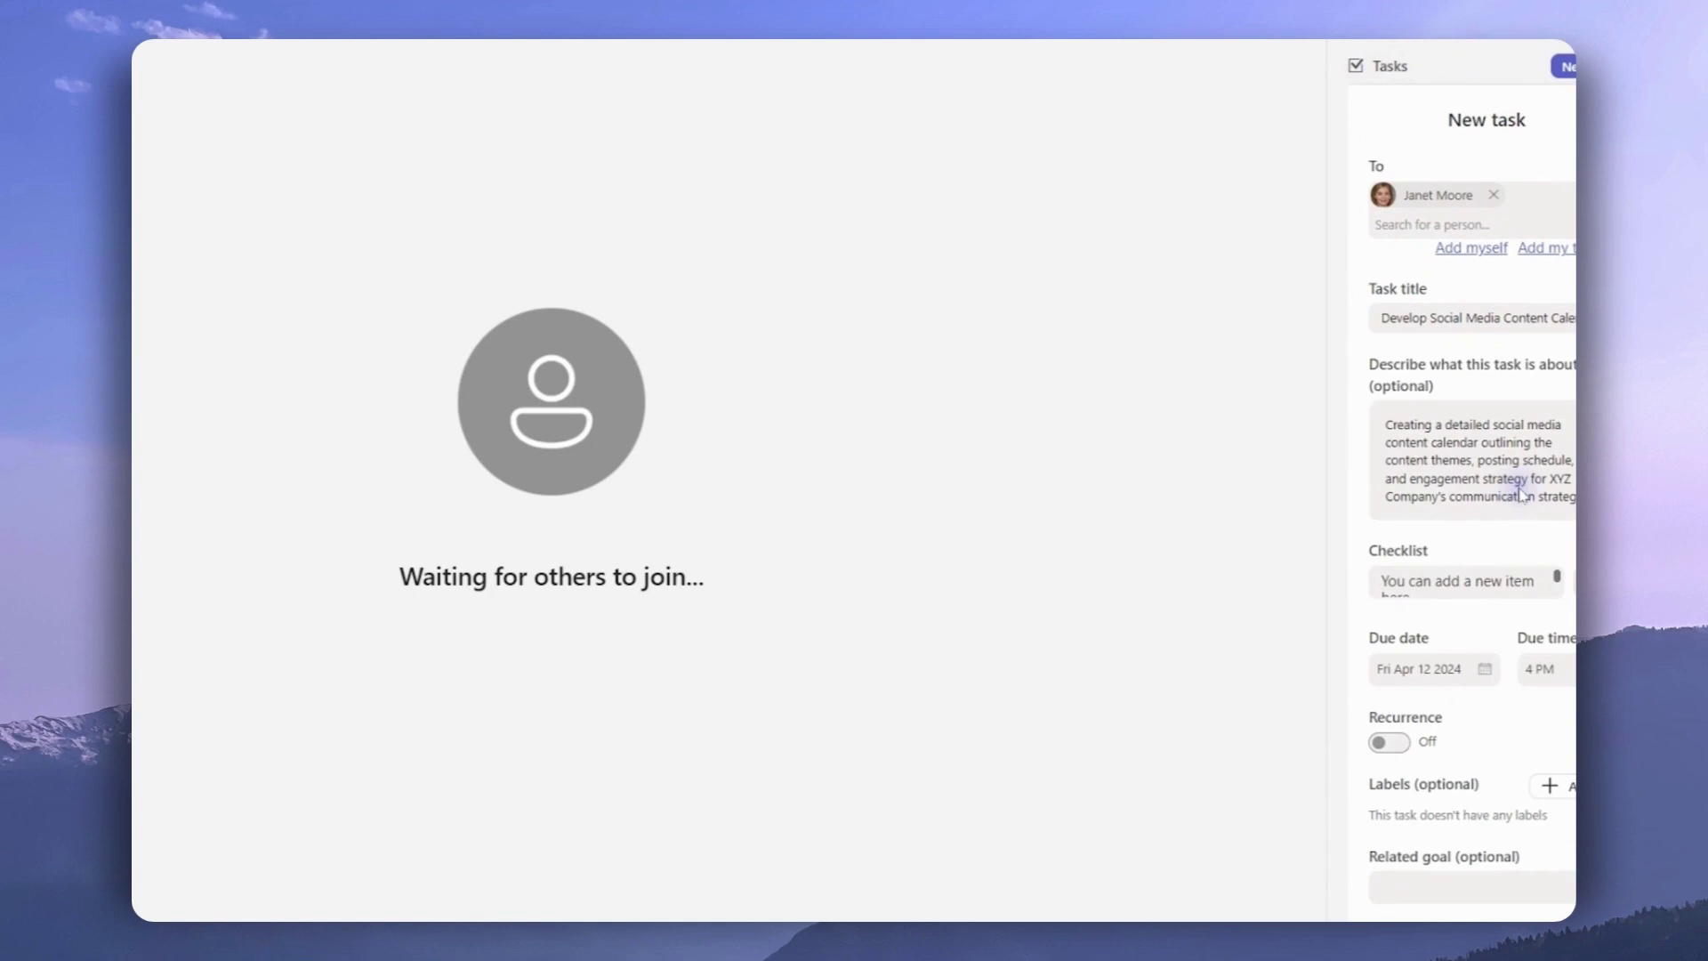
scroll(1521, 494, "down", 3)
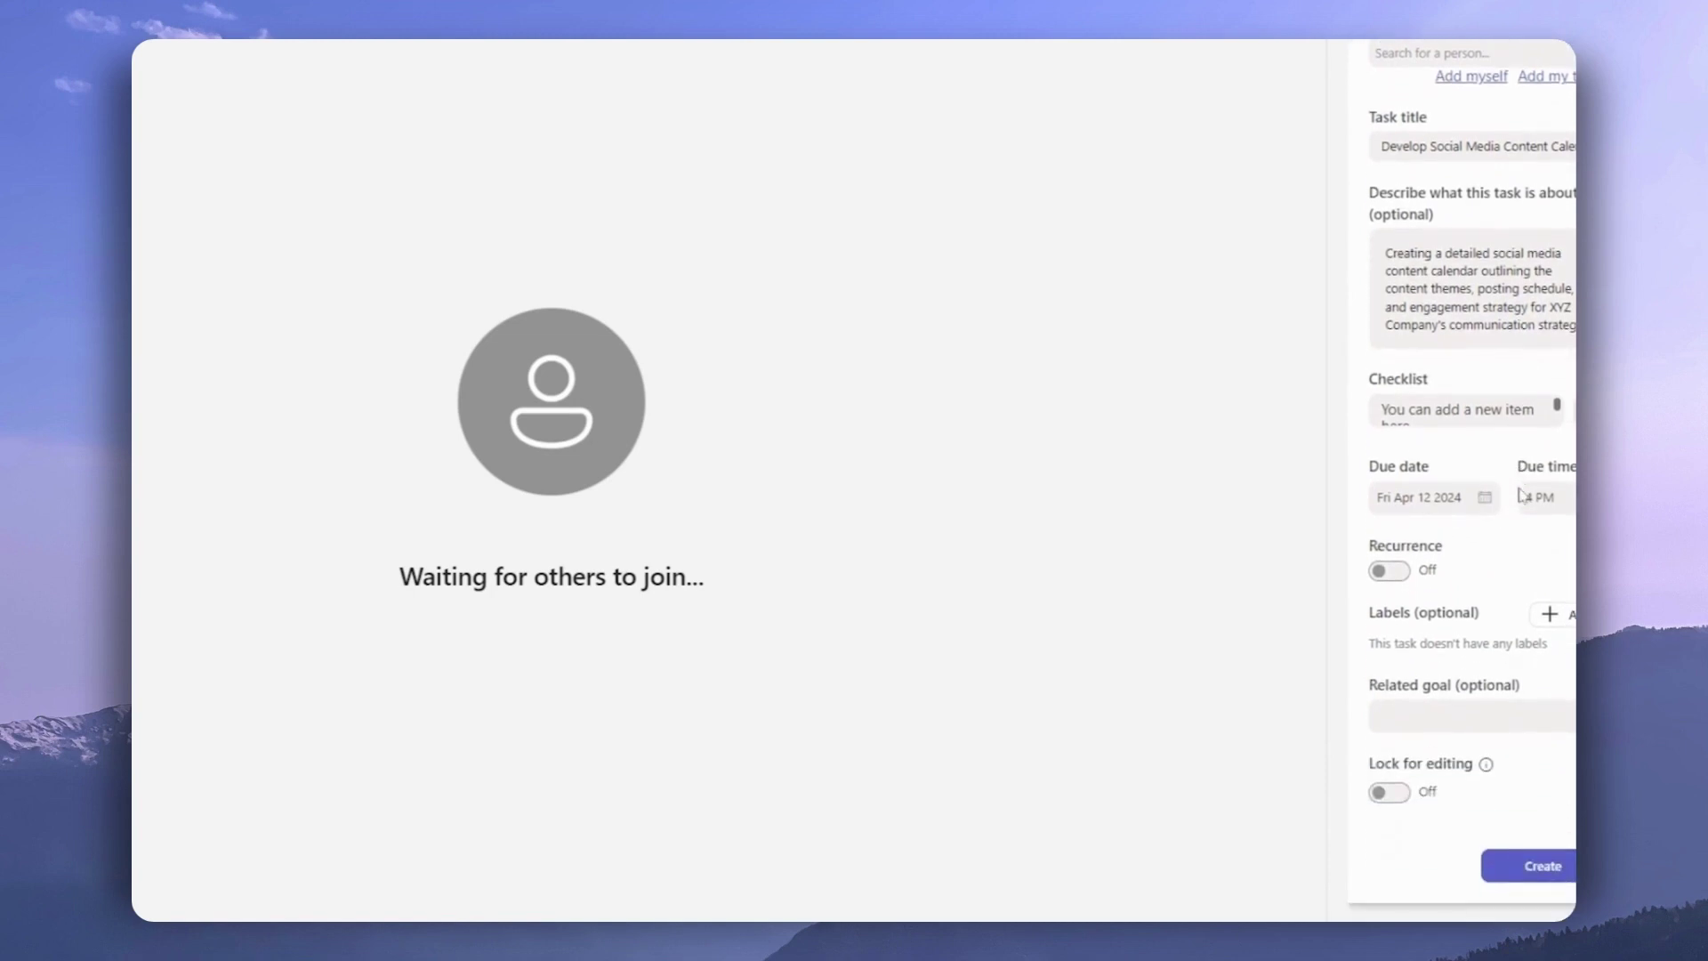
left_click(1515, 643)
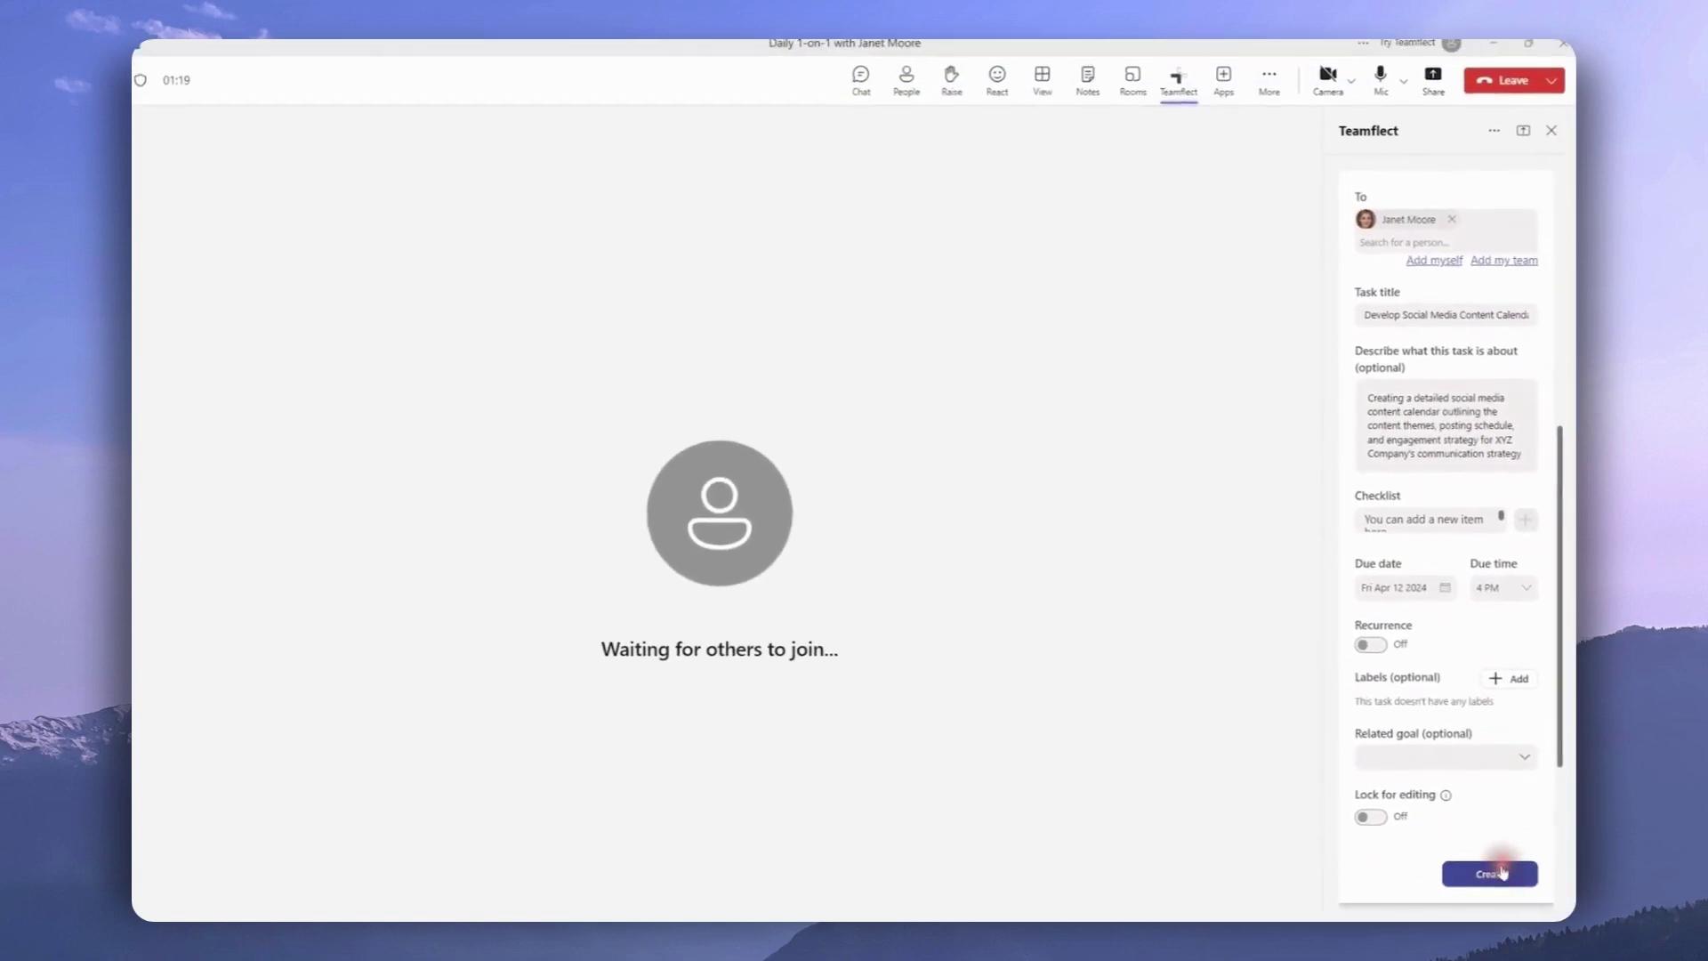
left_click(1517, 869)
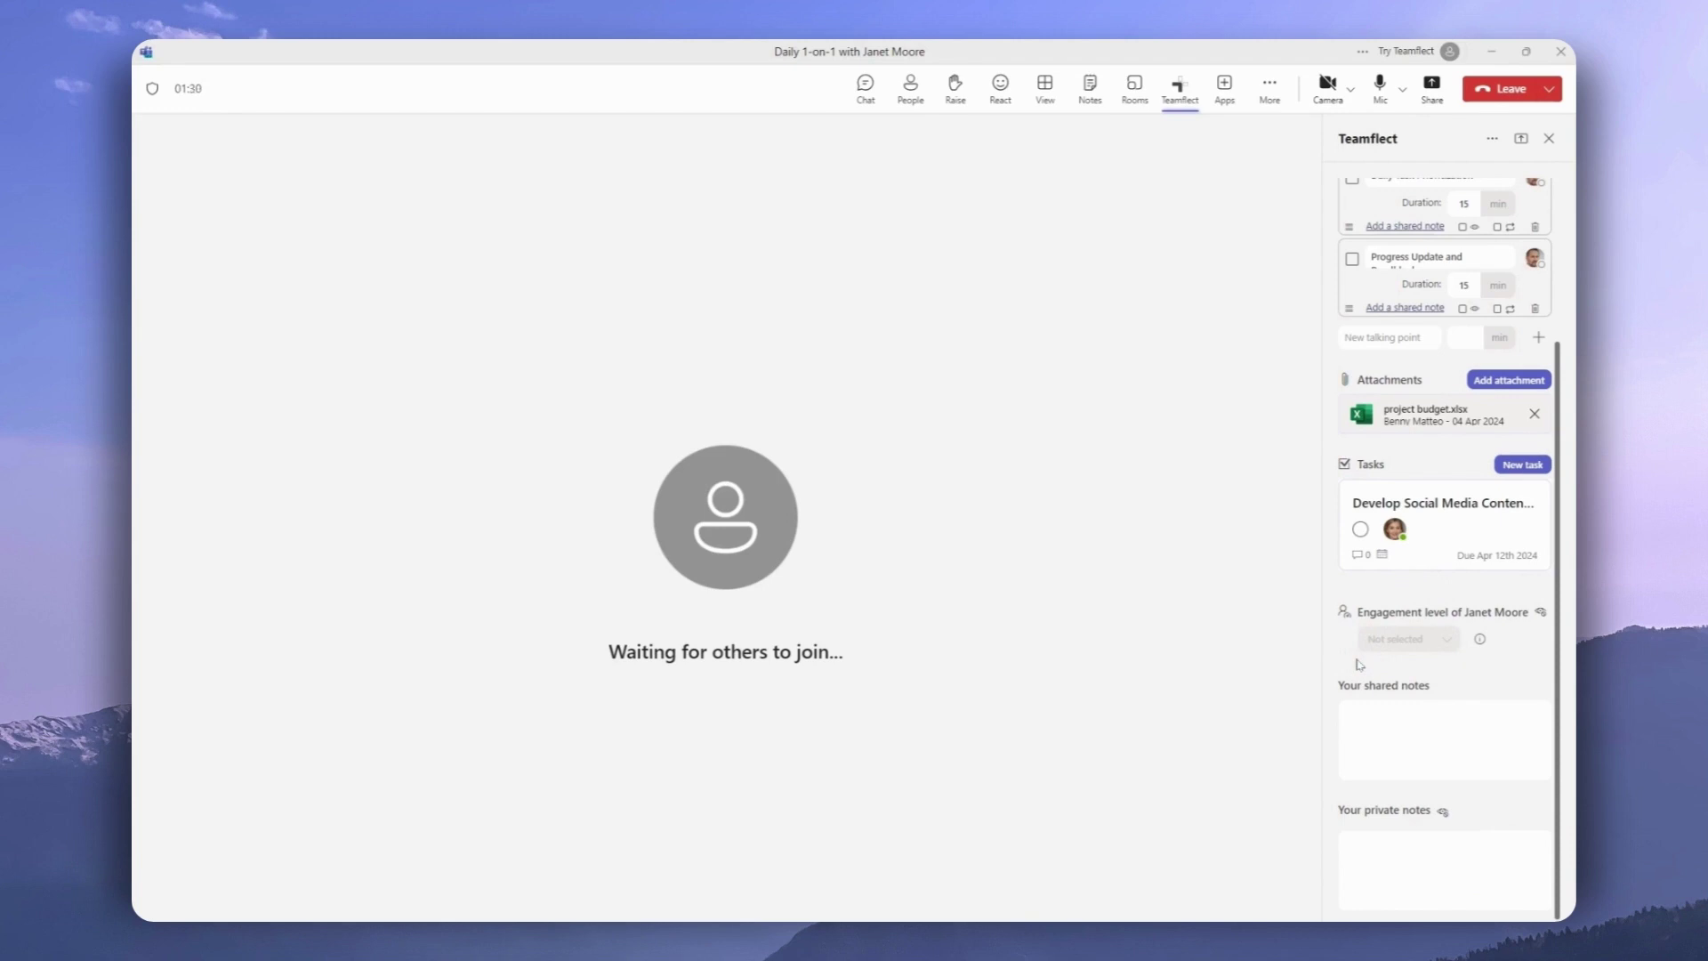
scroll(1359, 664, "up", 2)
scroll(1359, 664, "up", 3)
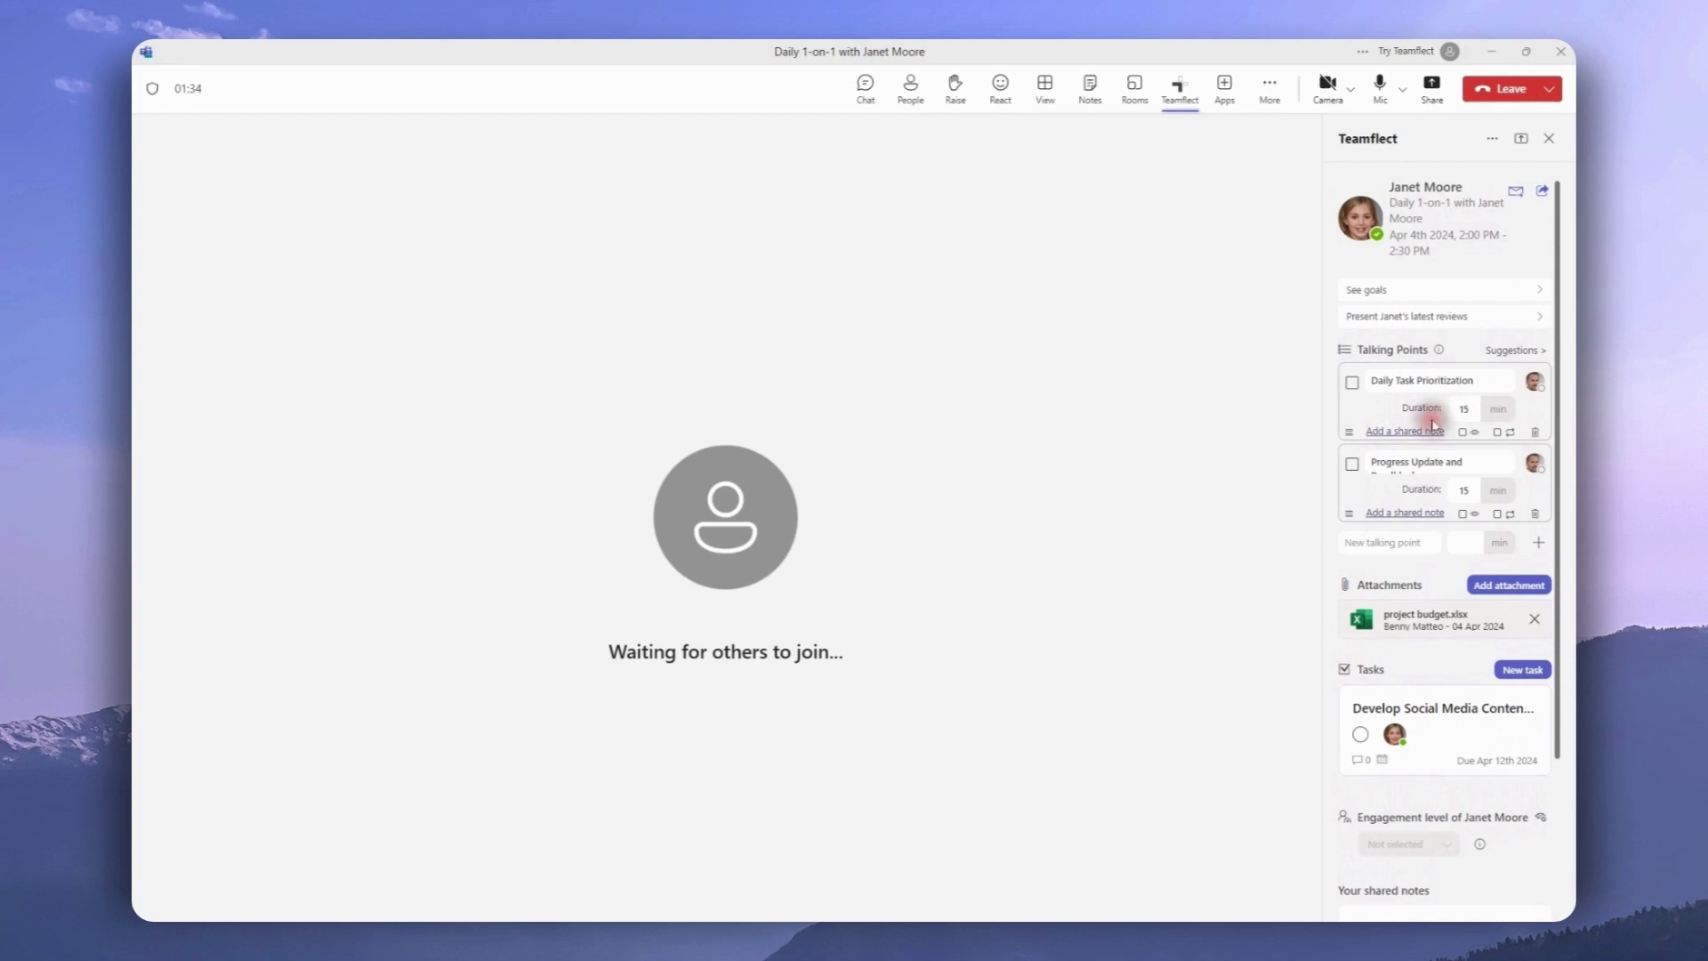
Check the colleague's goals and overall progress, then go back and list her latest reviews
left_click(1497, 294)
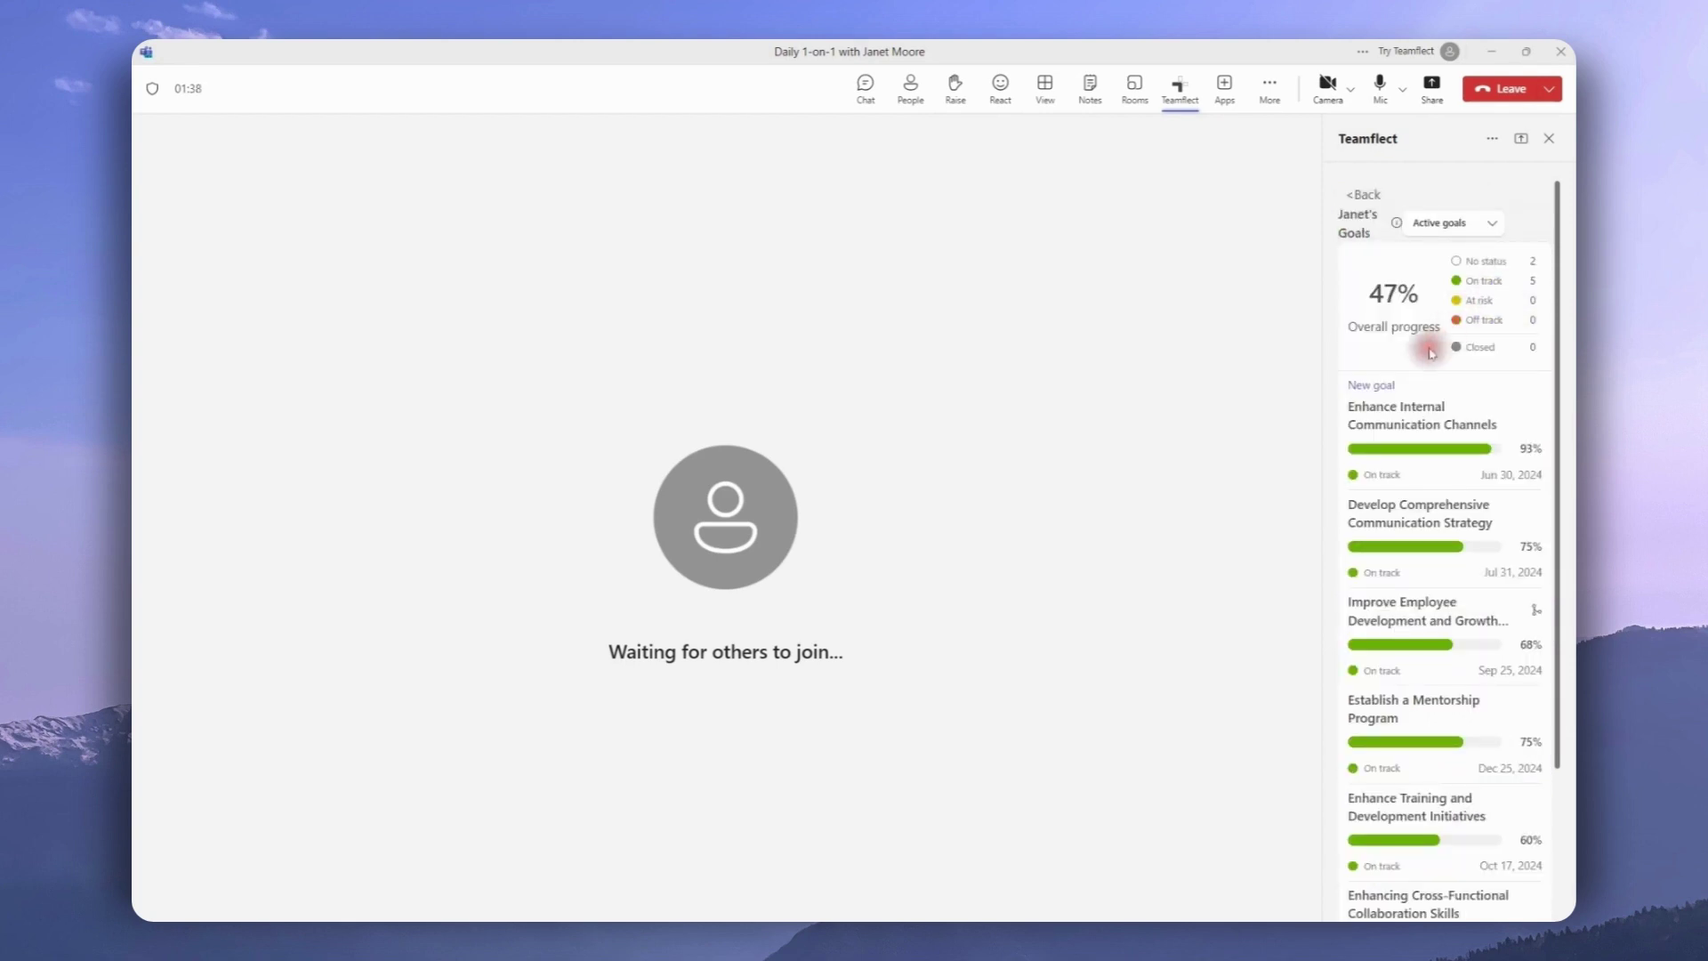
scroll(1432, 354, "down", 1)
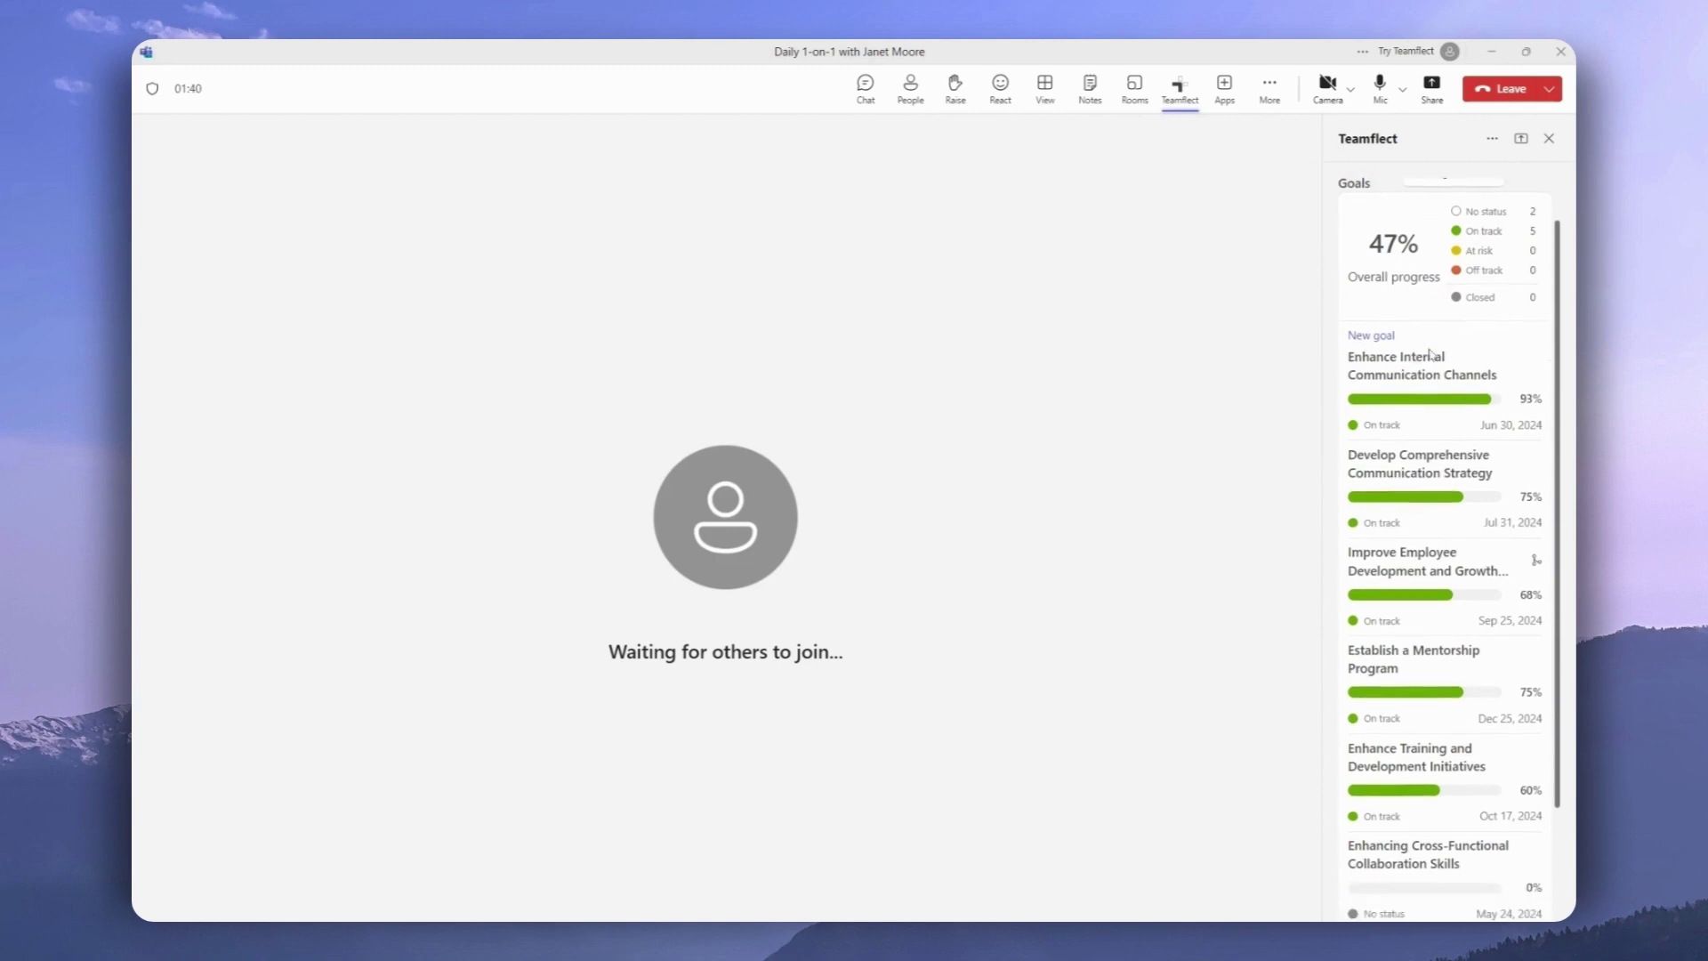
scroll(1431, 354, "up", 1)
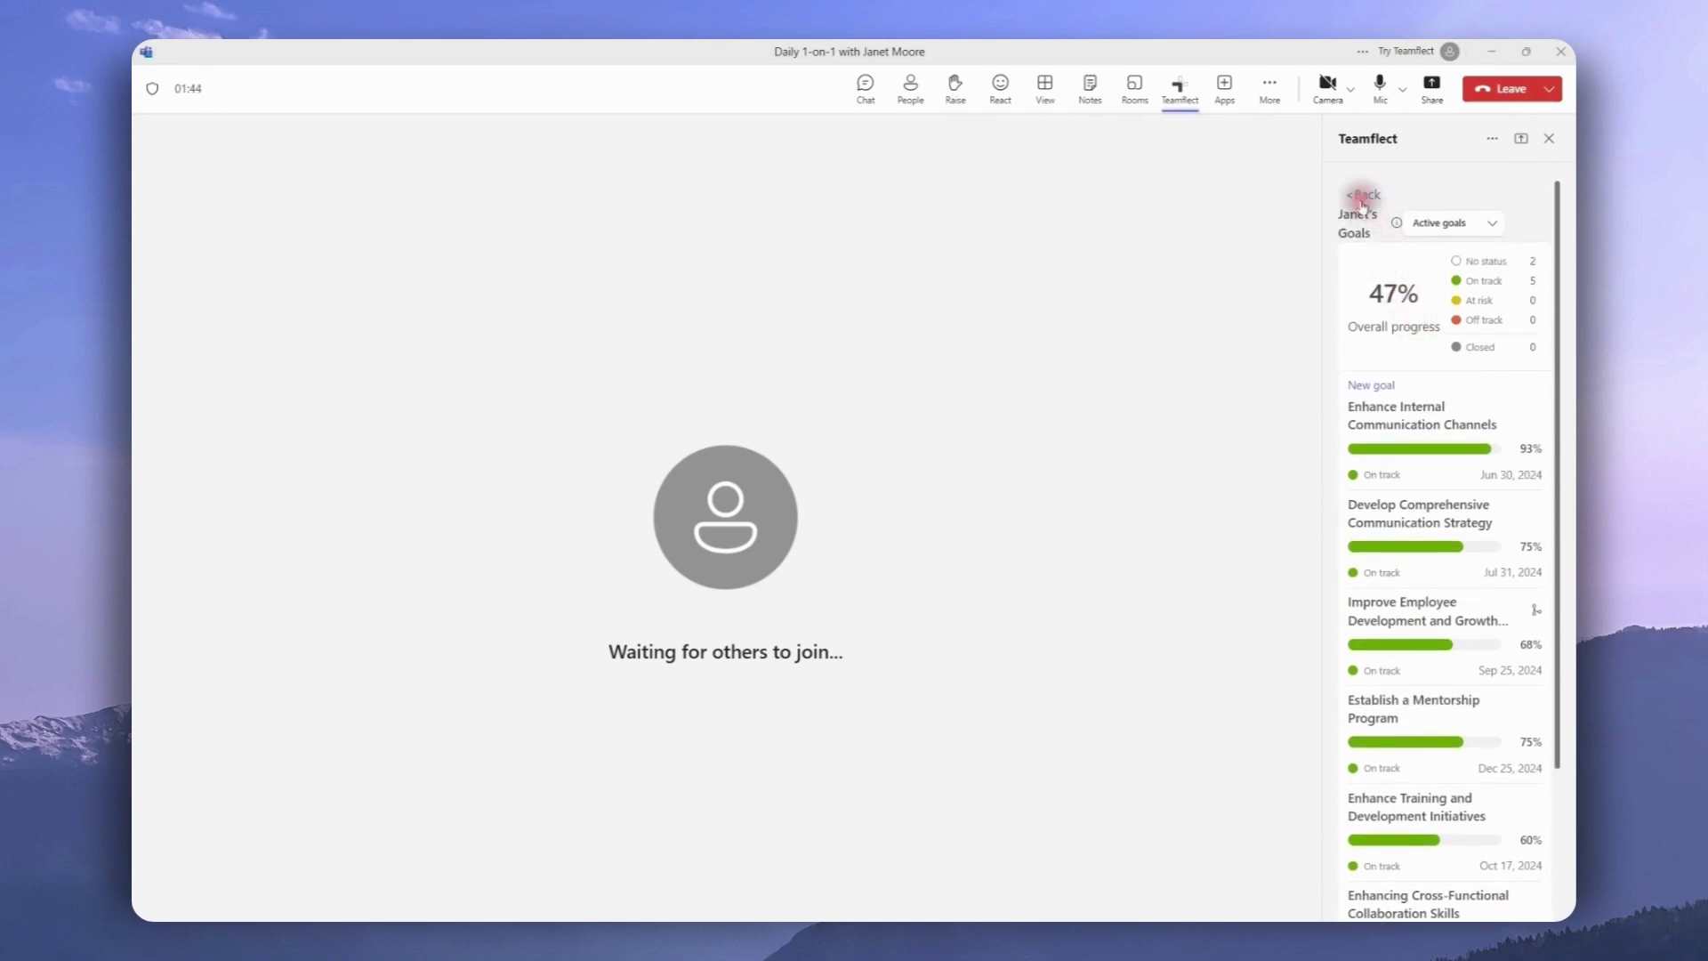
left_click(1357, 193)
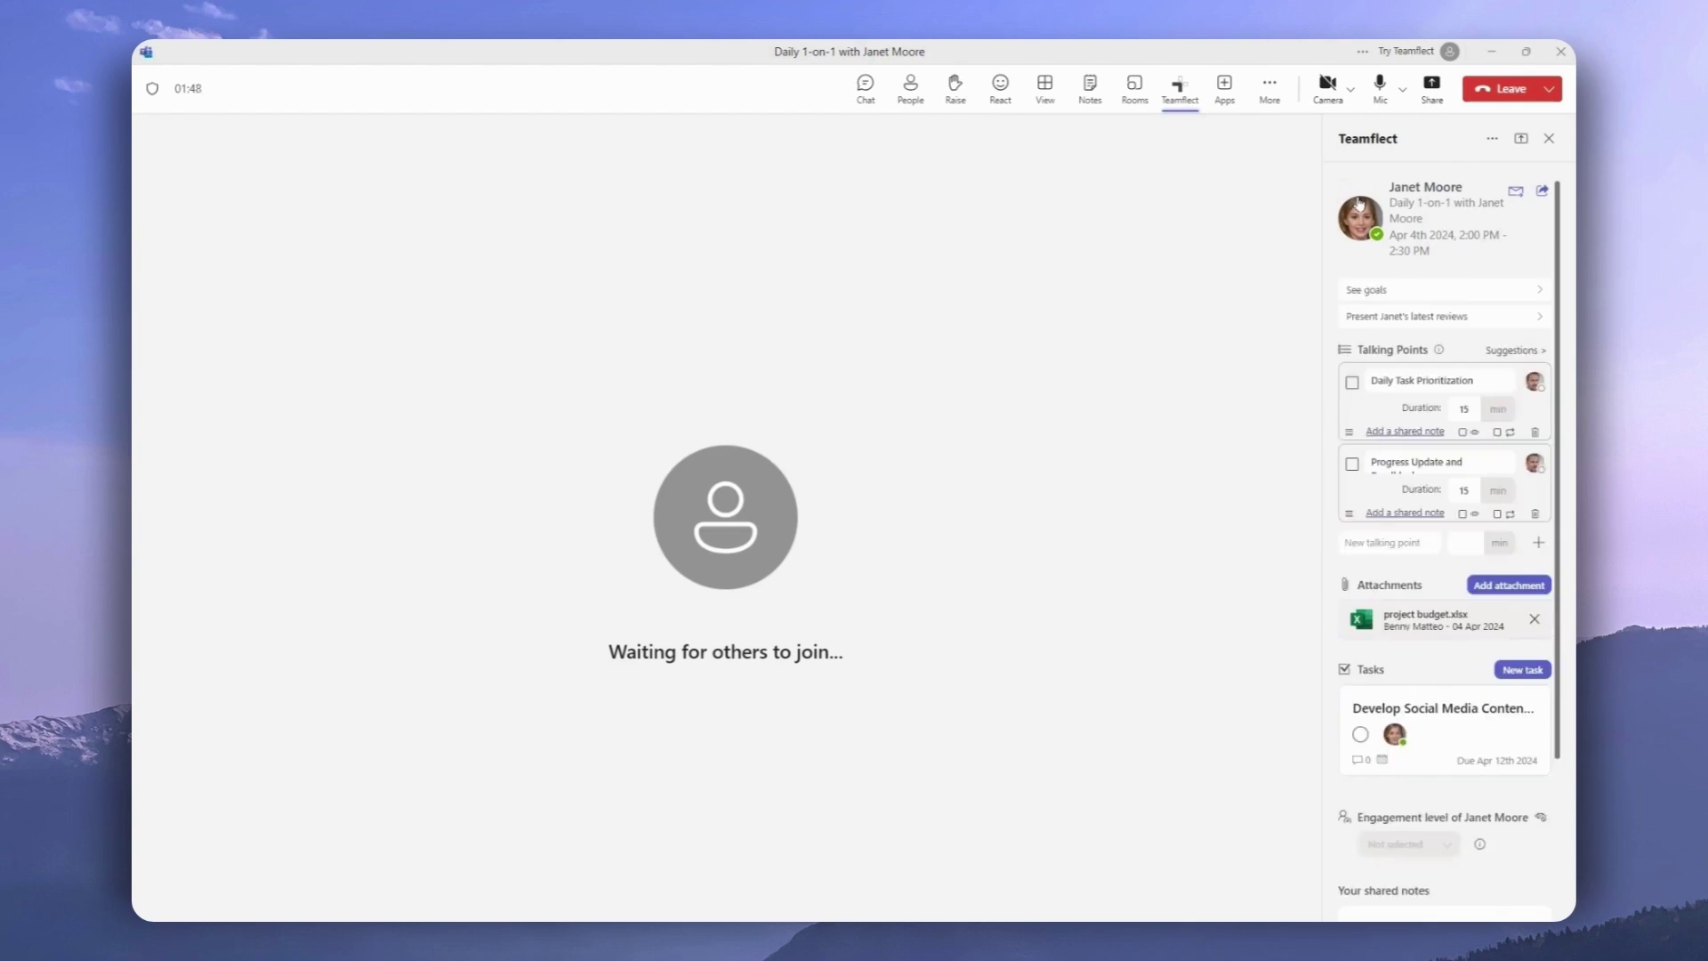
left_click(1502, 319)
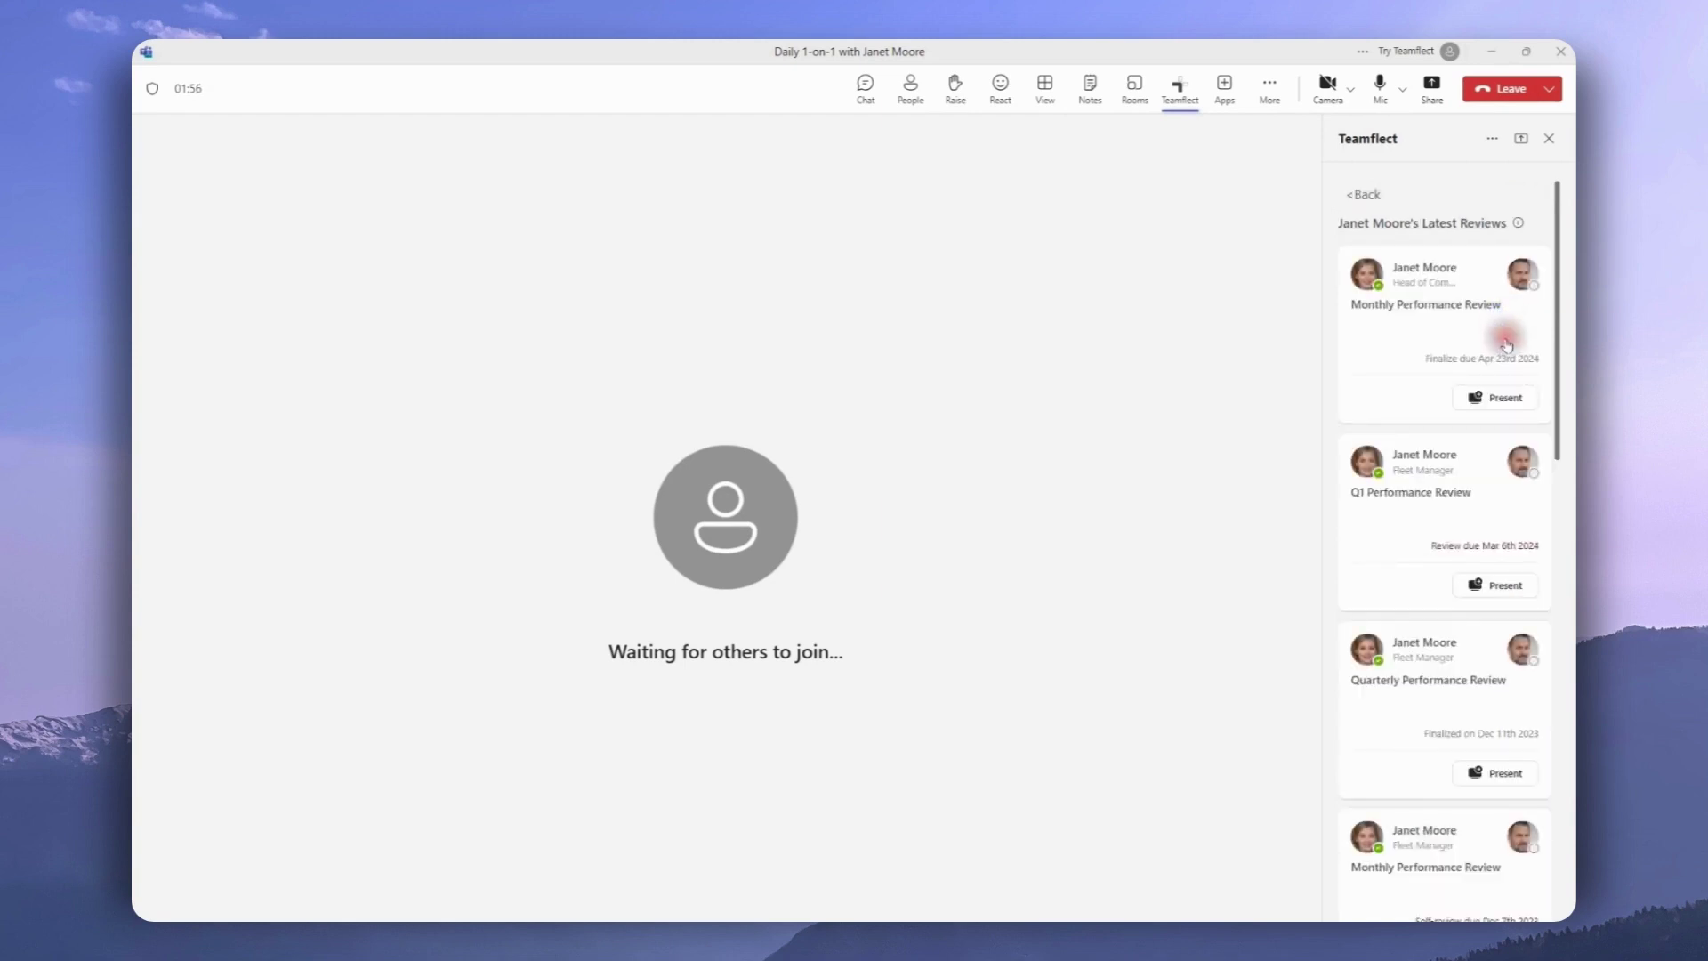
Present the Monthly Performance Review and scroll to its 4.11 final result and Development plan
left_click(1512, 398)
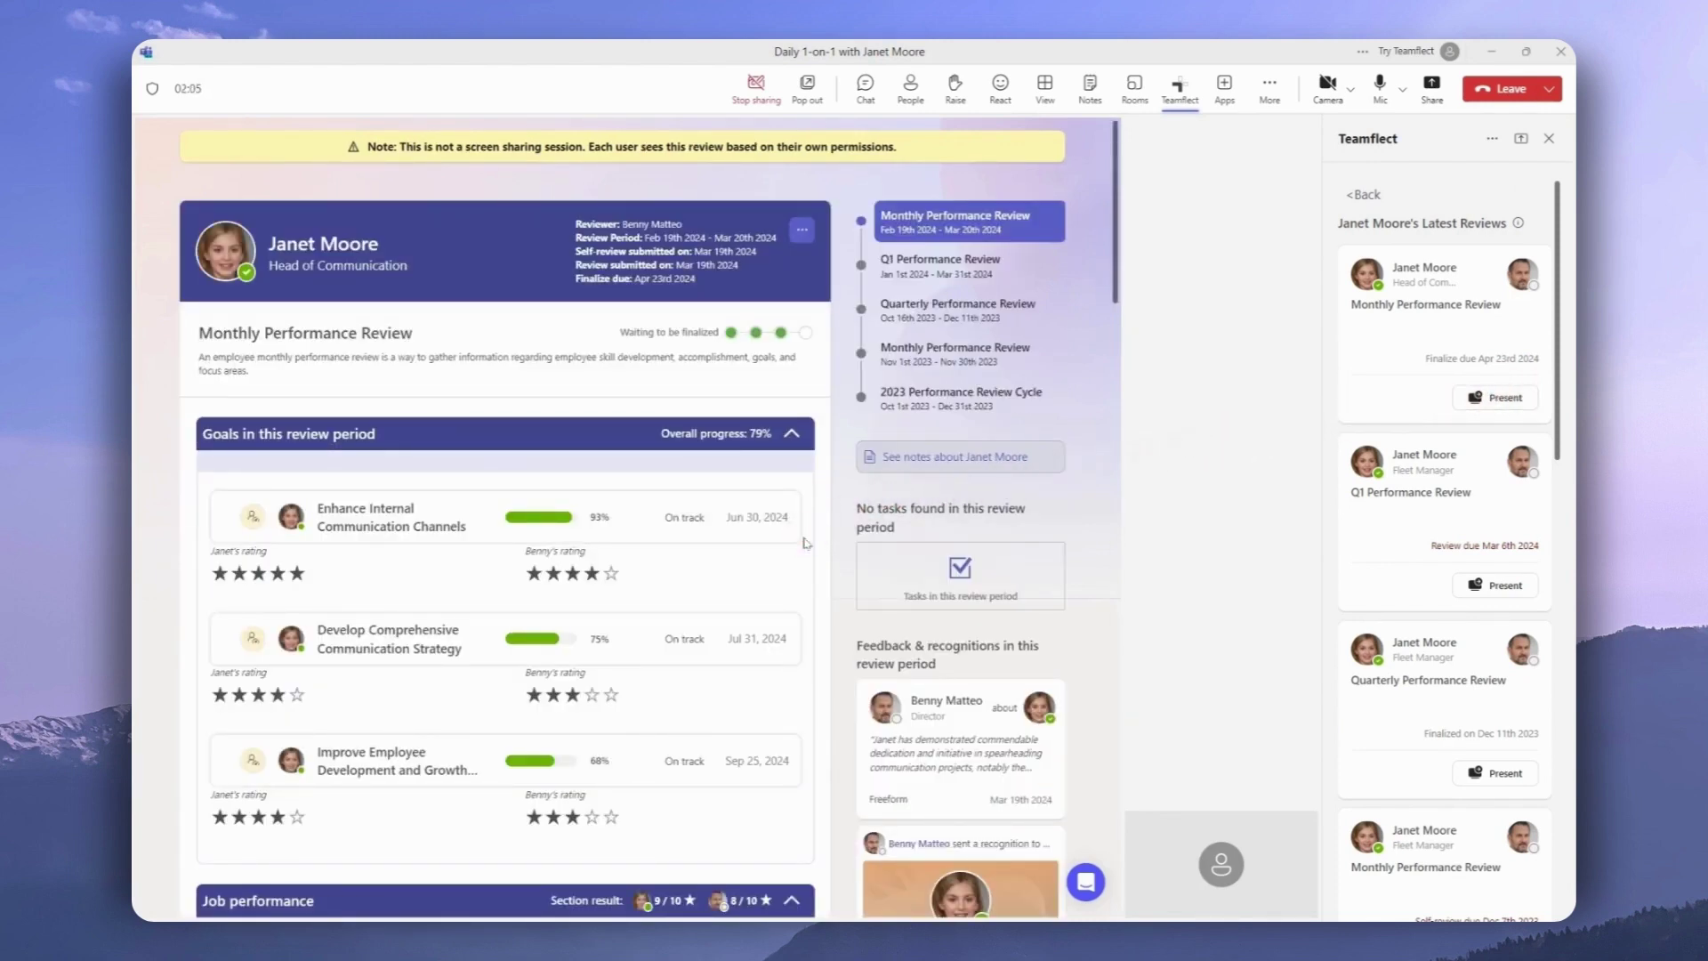
scroll(804, 542, "down", 3)
scroll(805, 543, "down", 7)
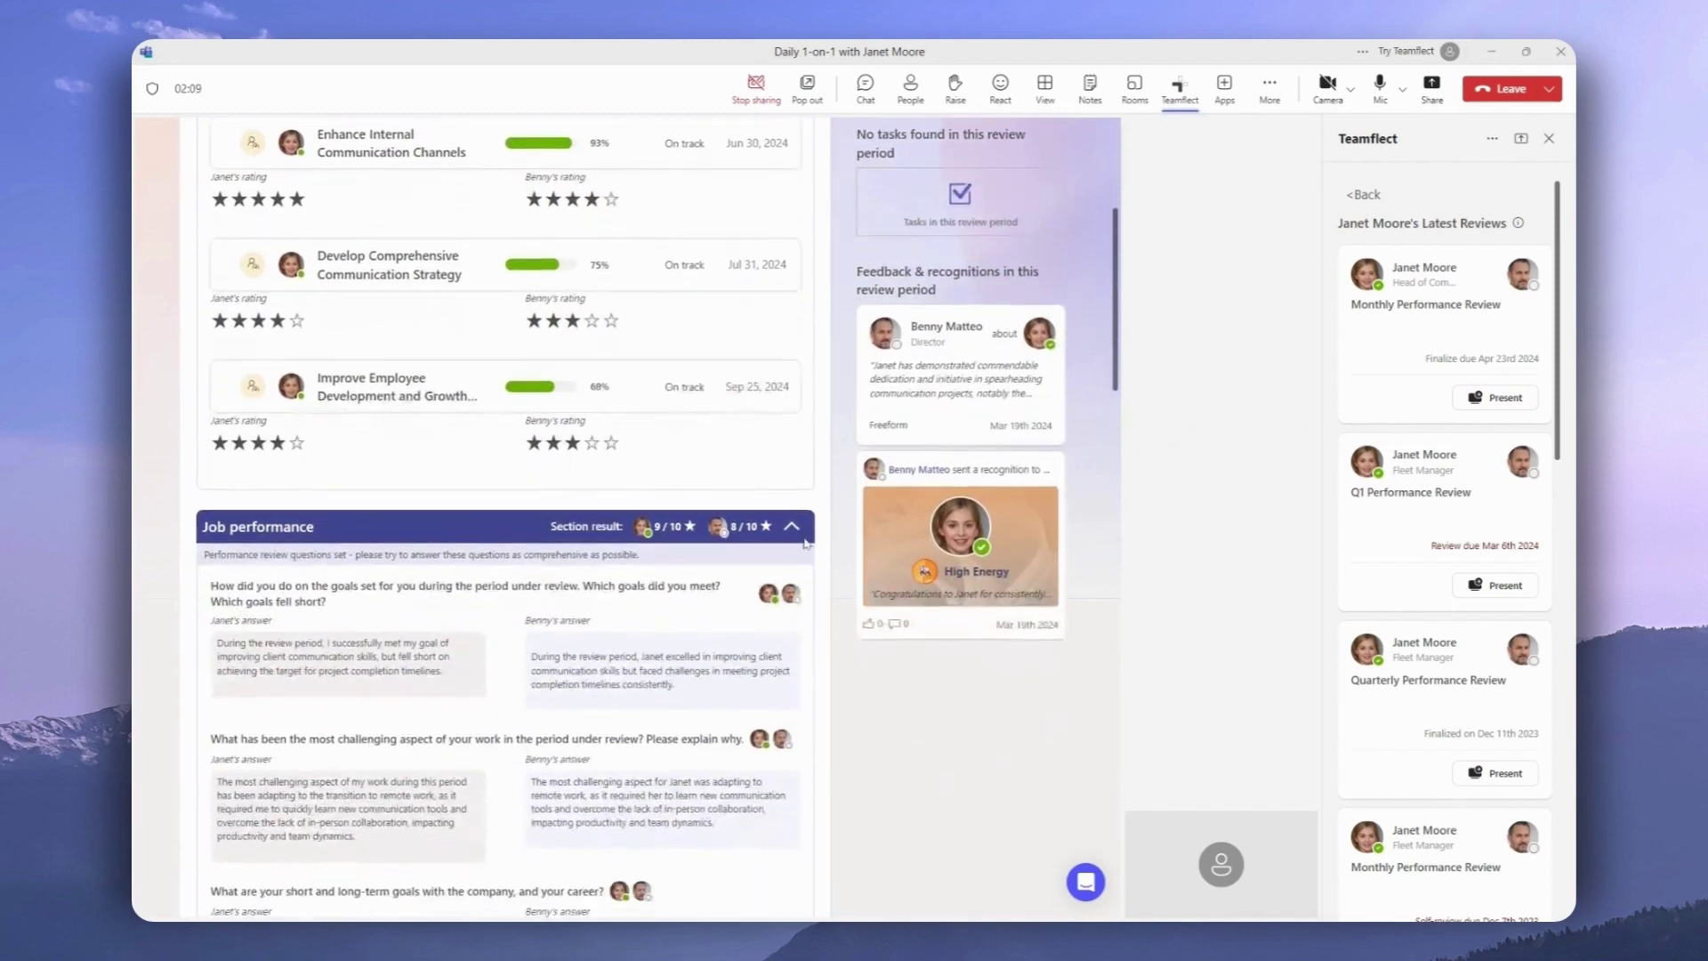
scroll(805, 543, "down", 6)
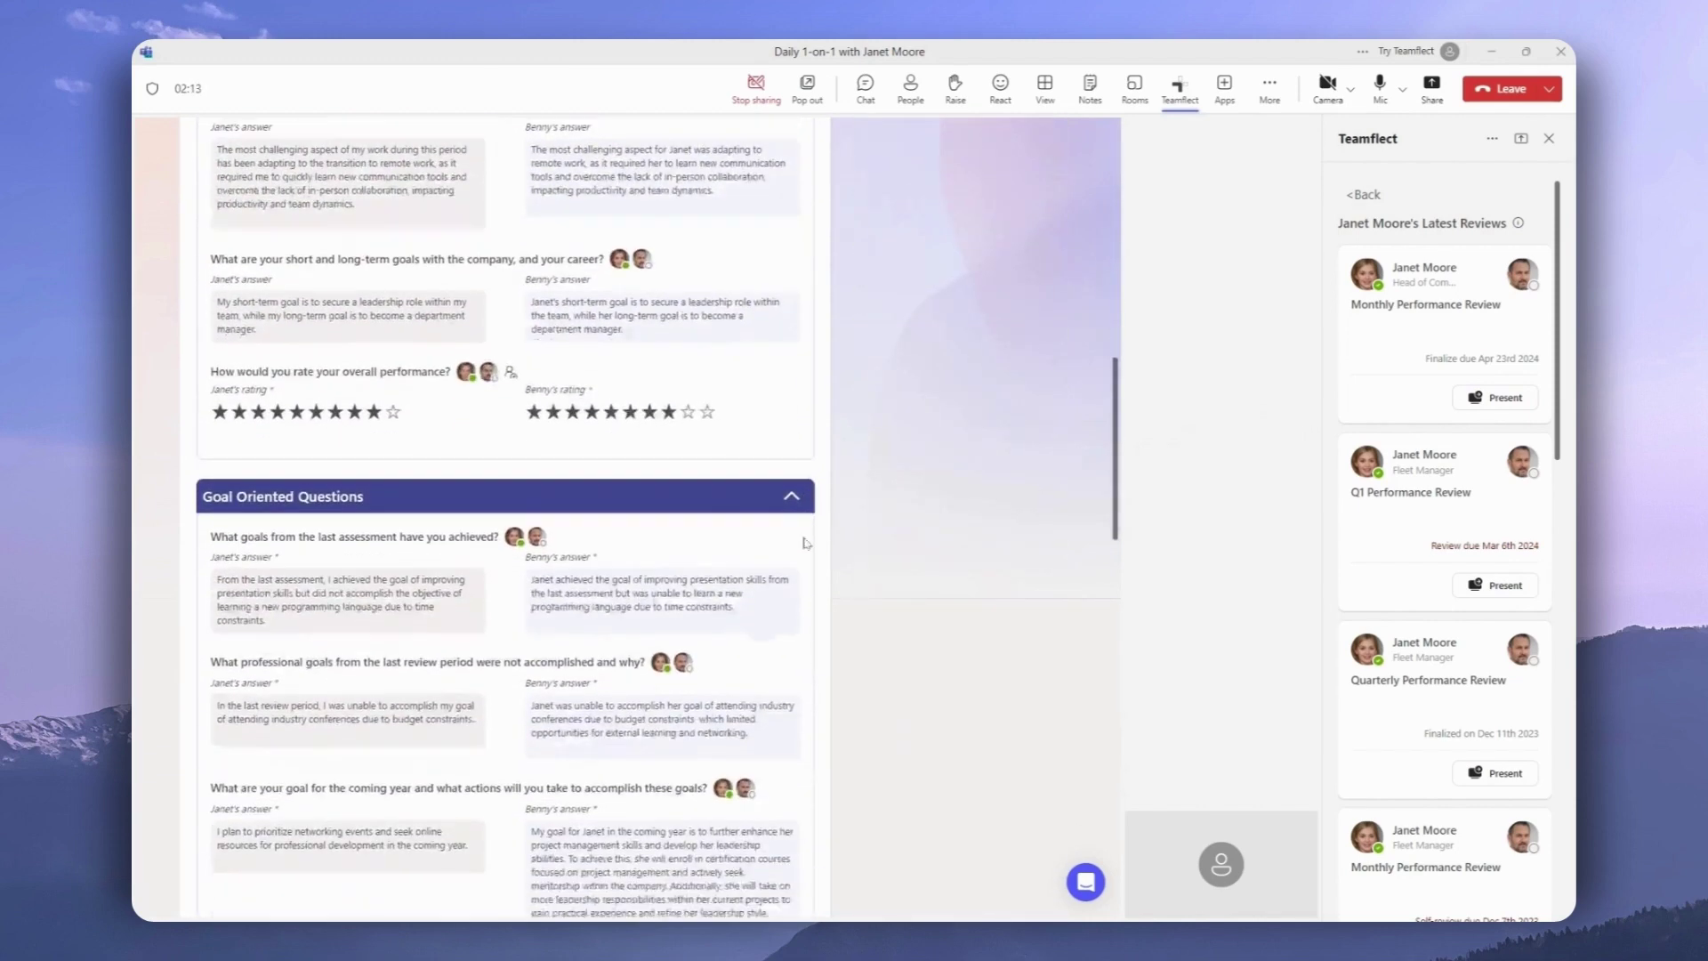
scroll(805, 543, "down", 4)
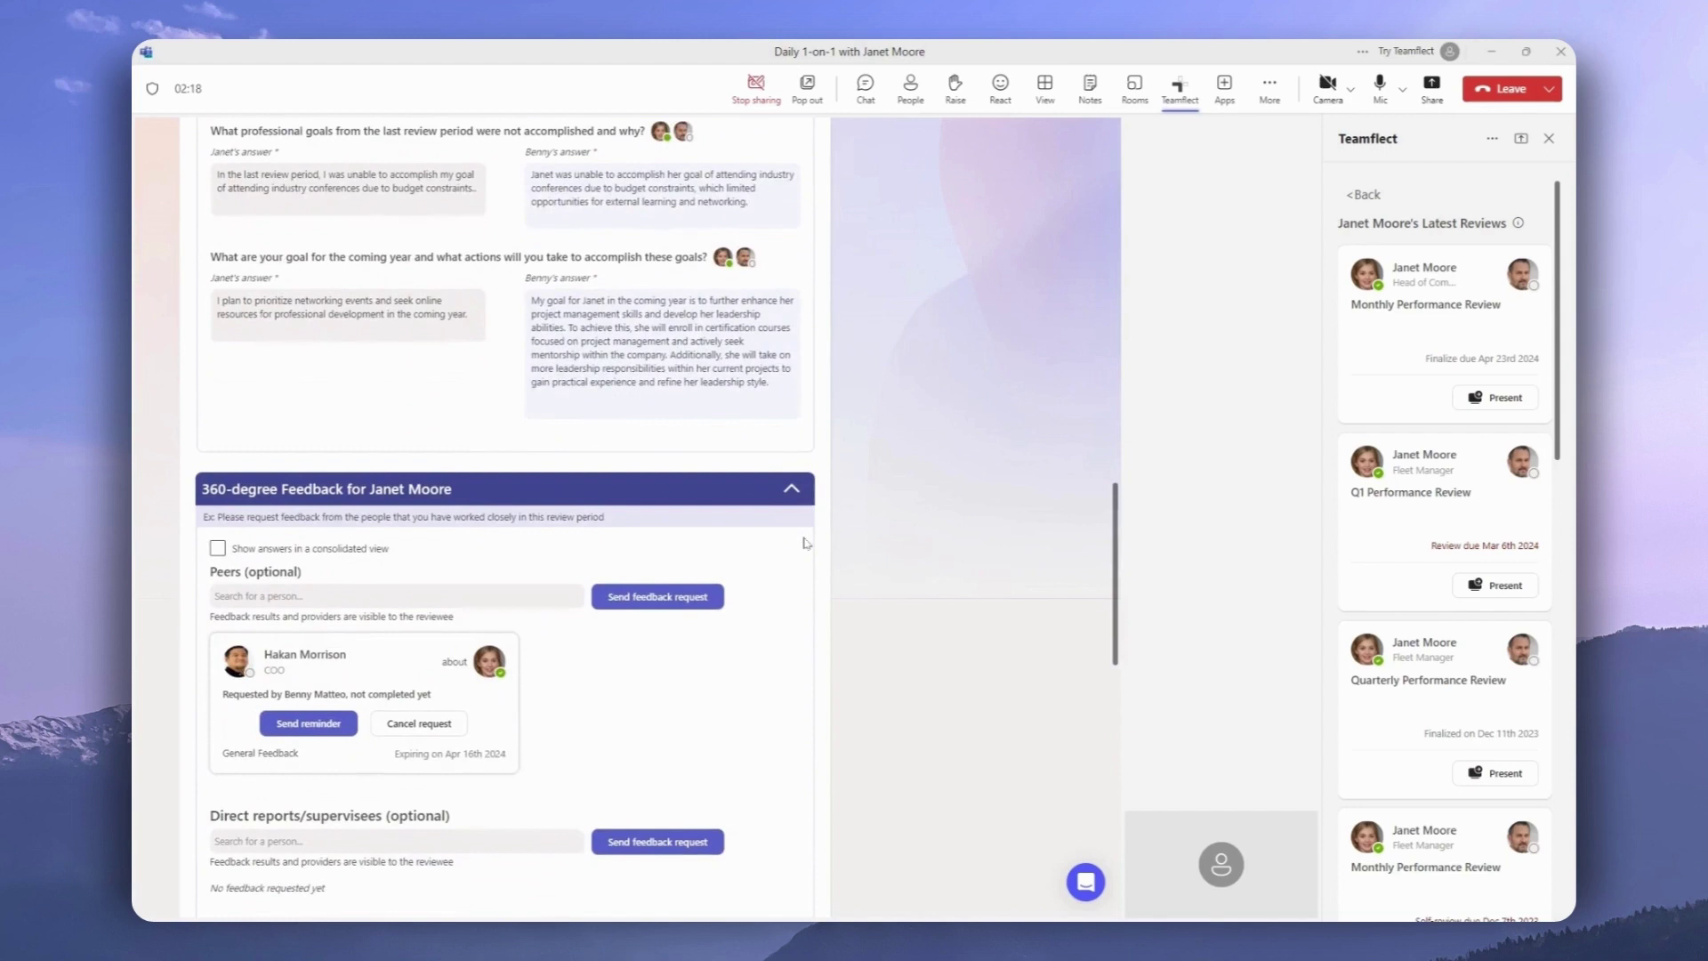
scroll(805, 543, "down", 6)
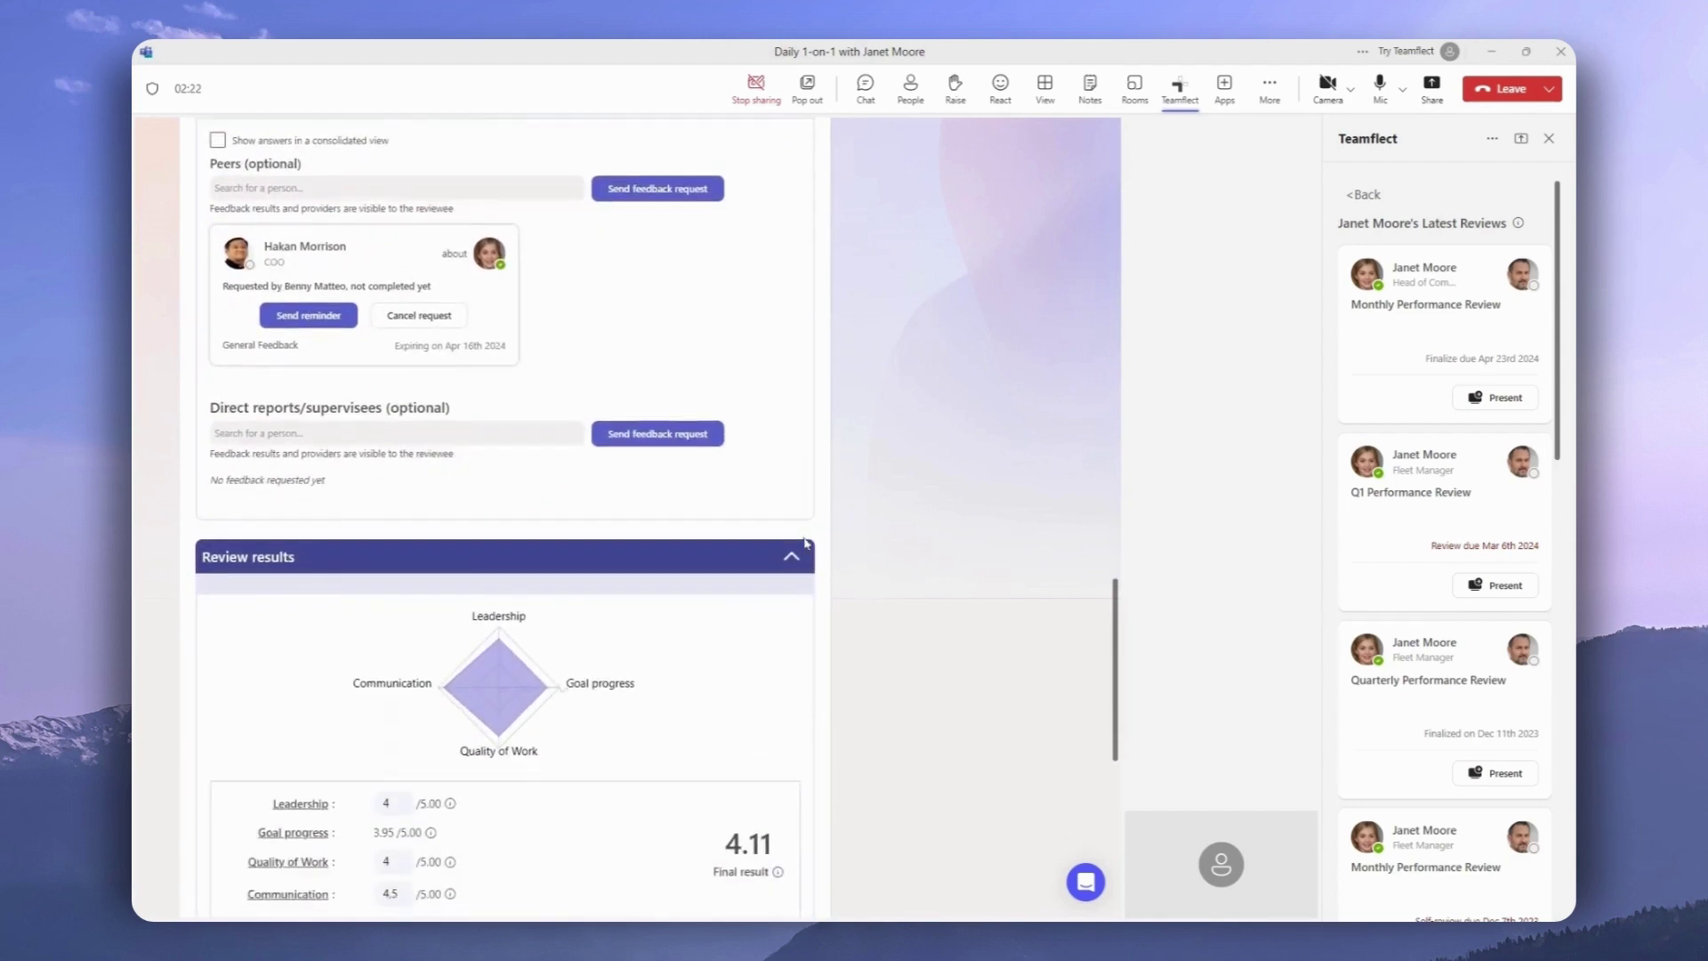
scroll(805, 543, "down", 4)
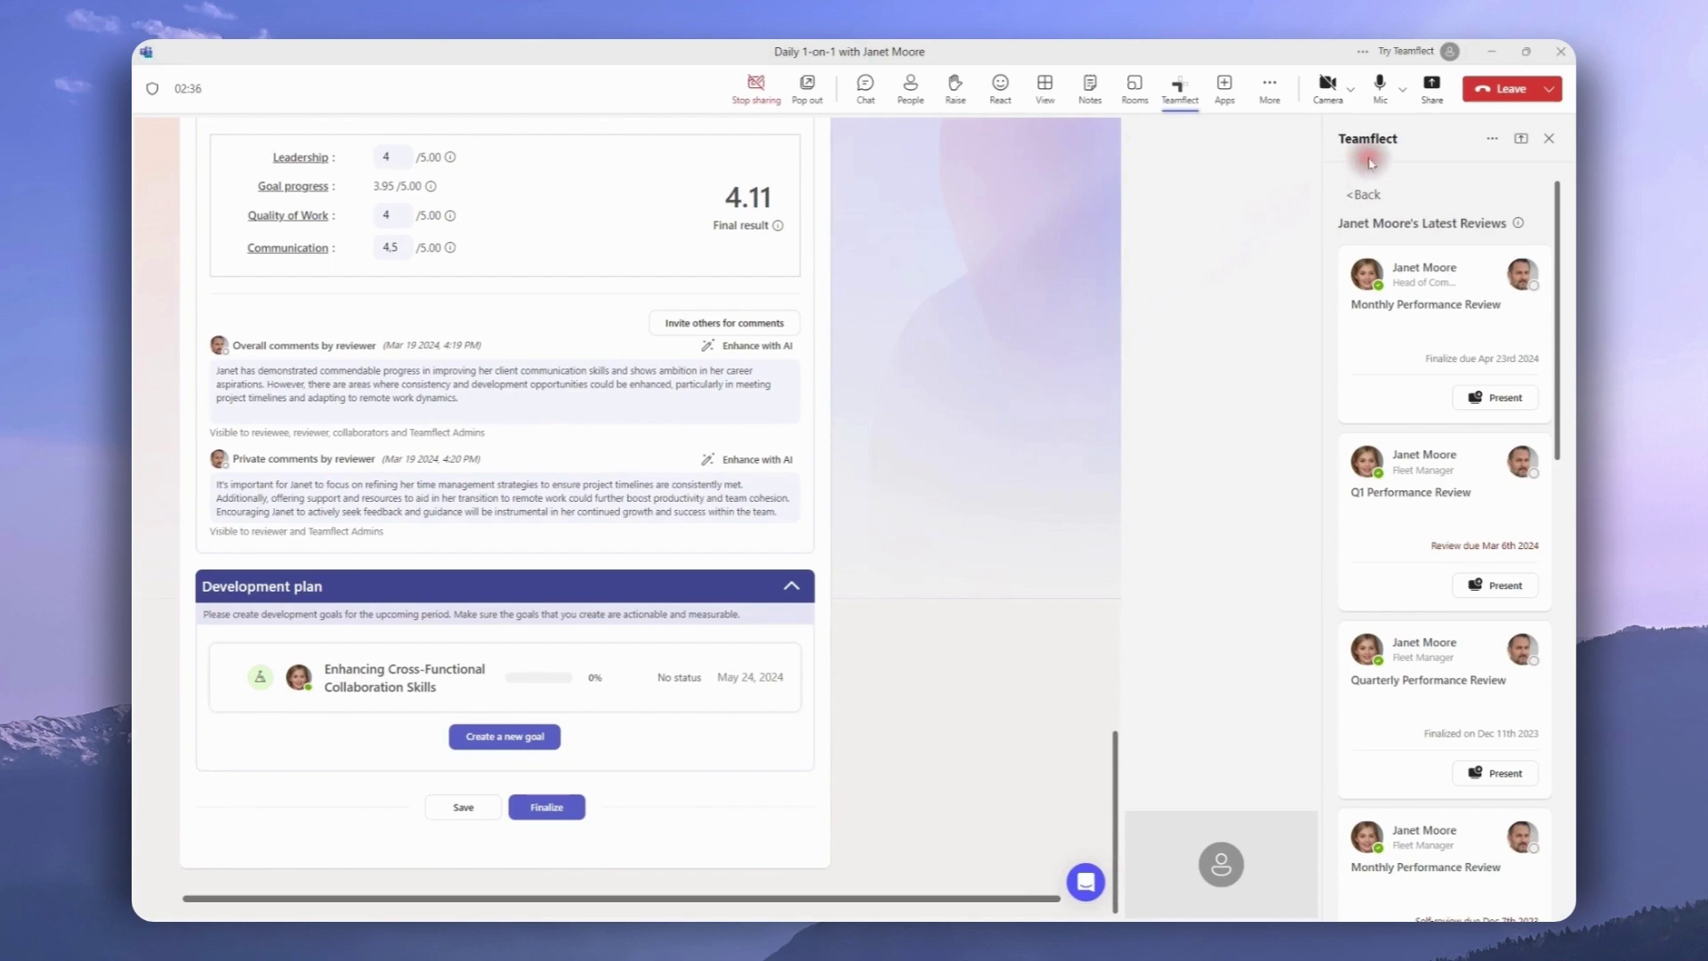
Leave the call, then check the meeting's email-summary, sharing and extra options menus
left_click(1490, 93)
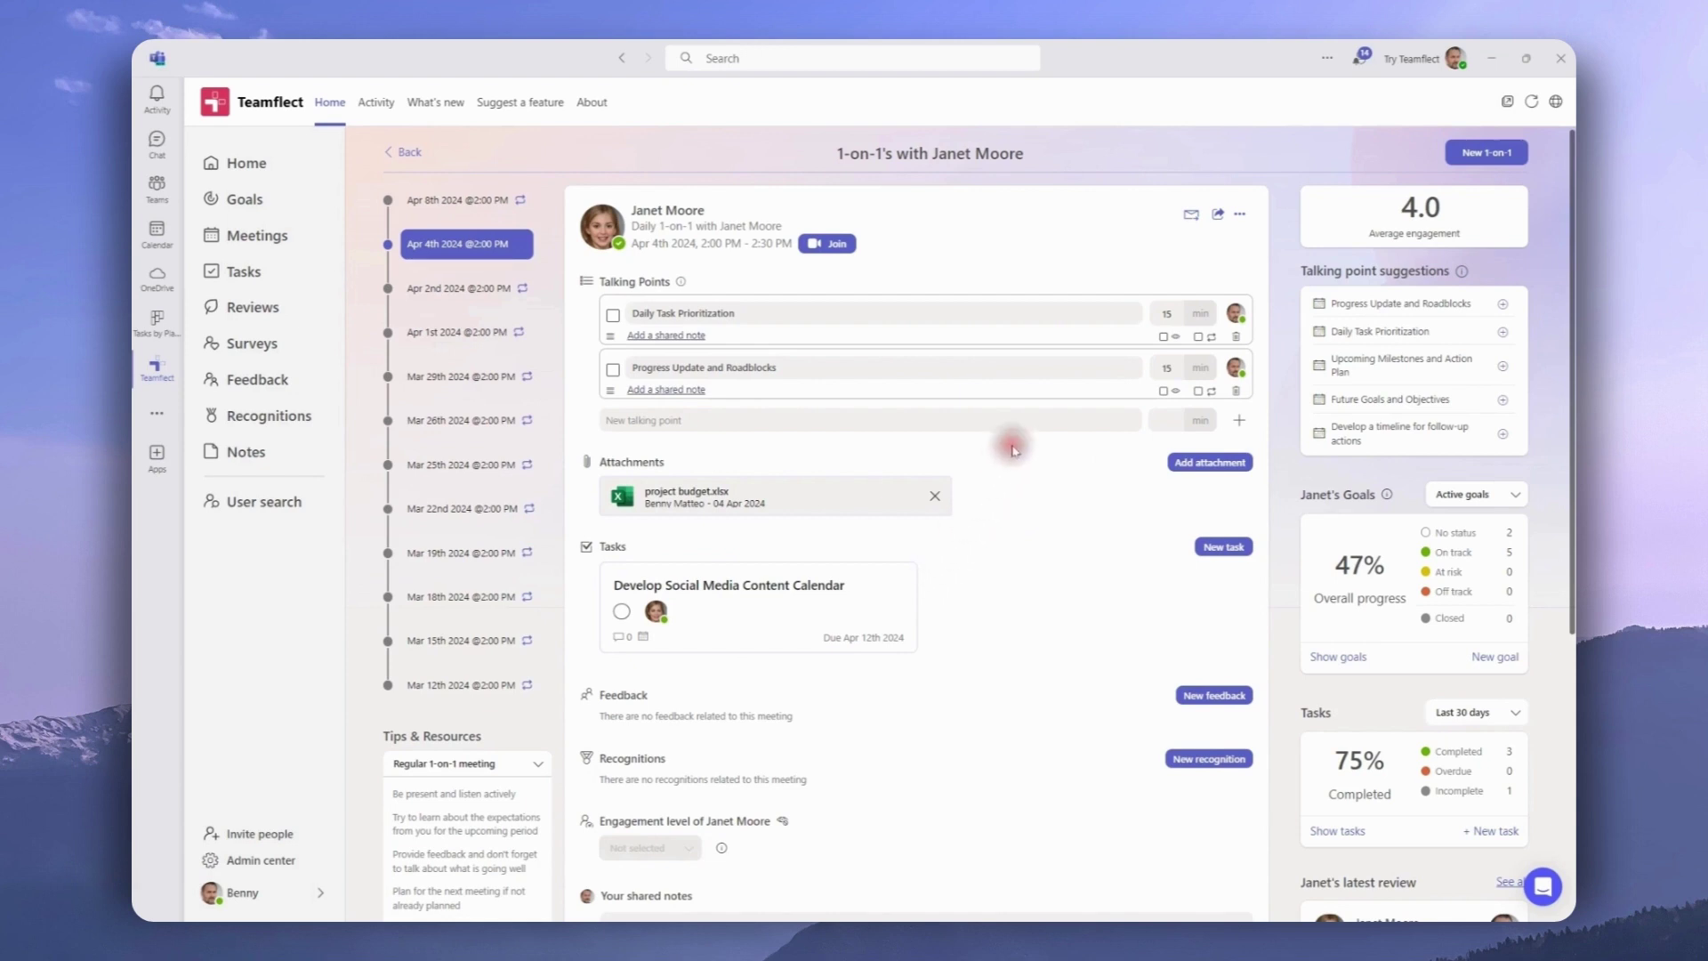
left_click(1189, 216)
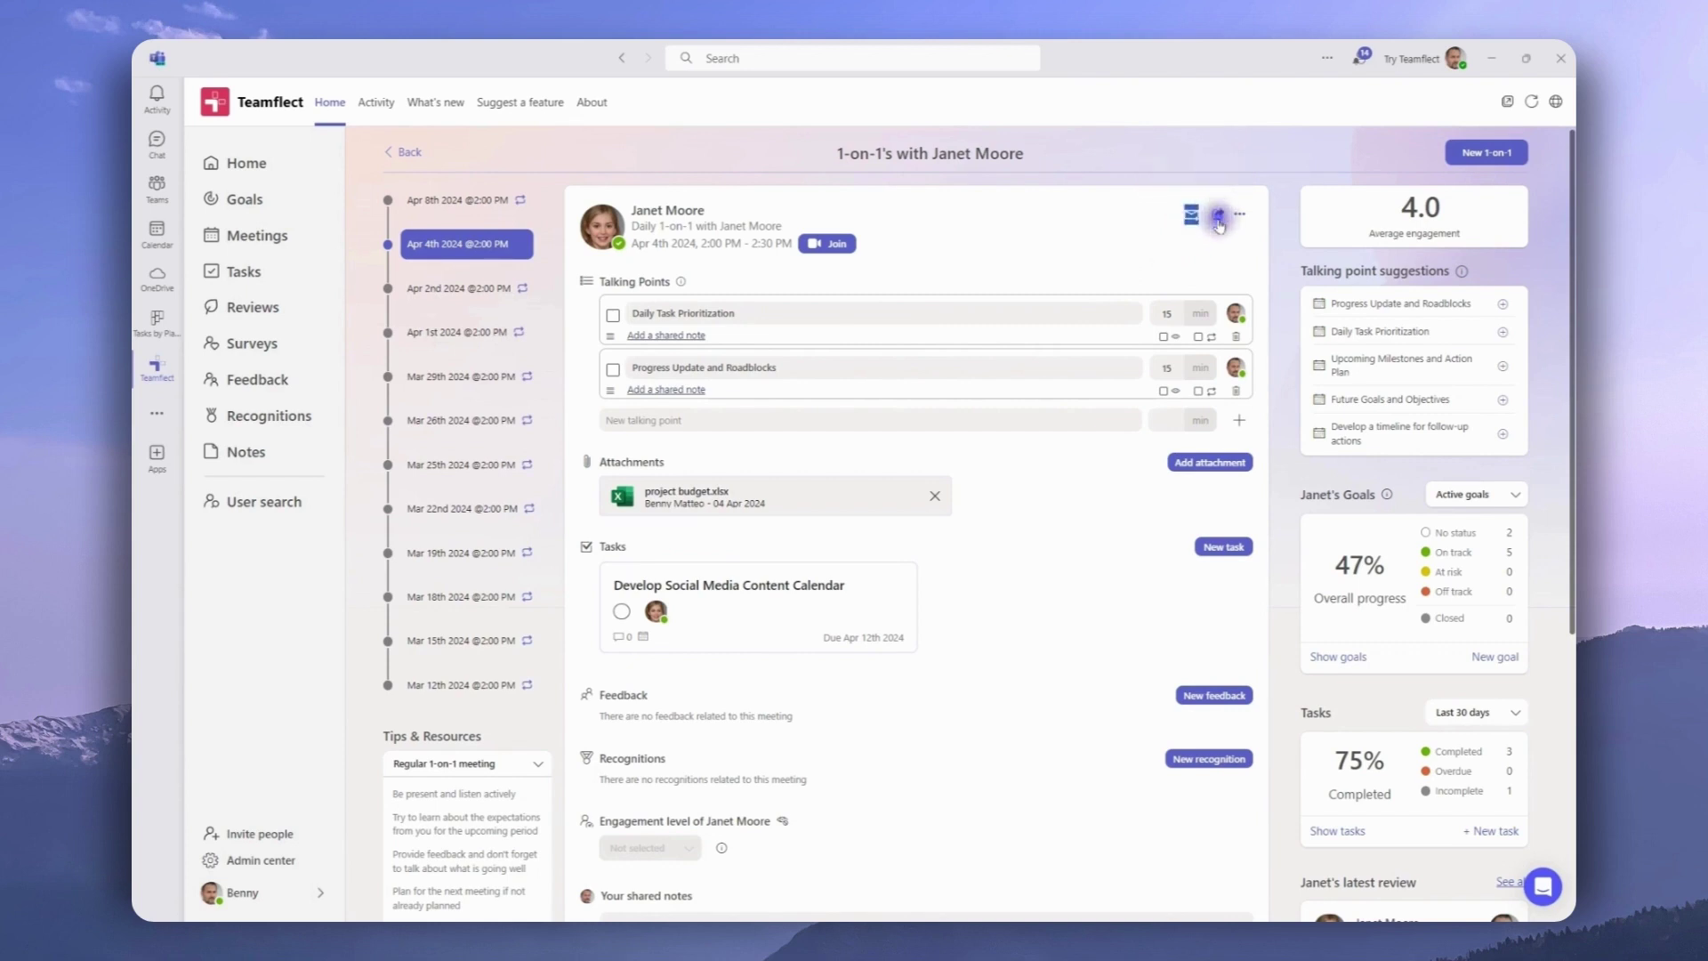
left_click(1218, 215)
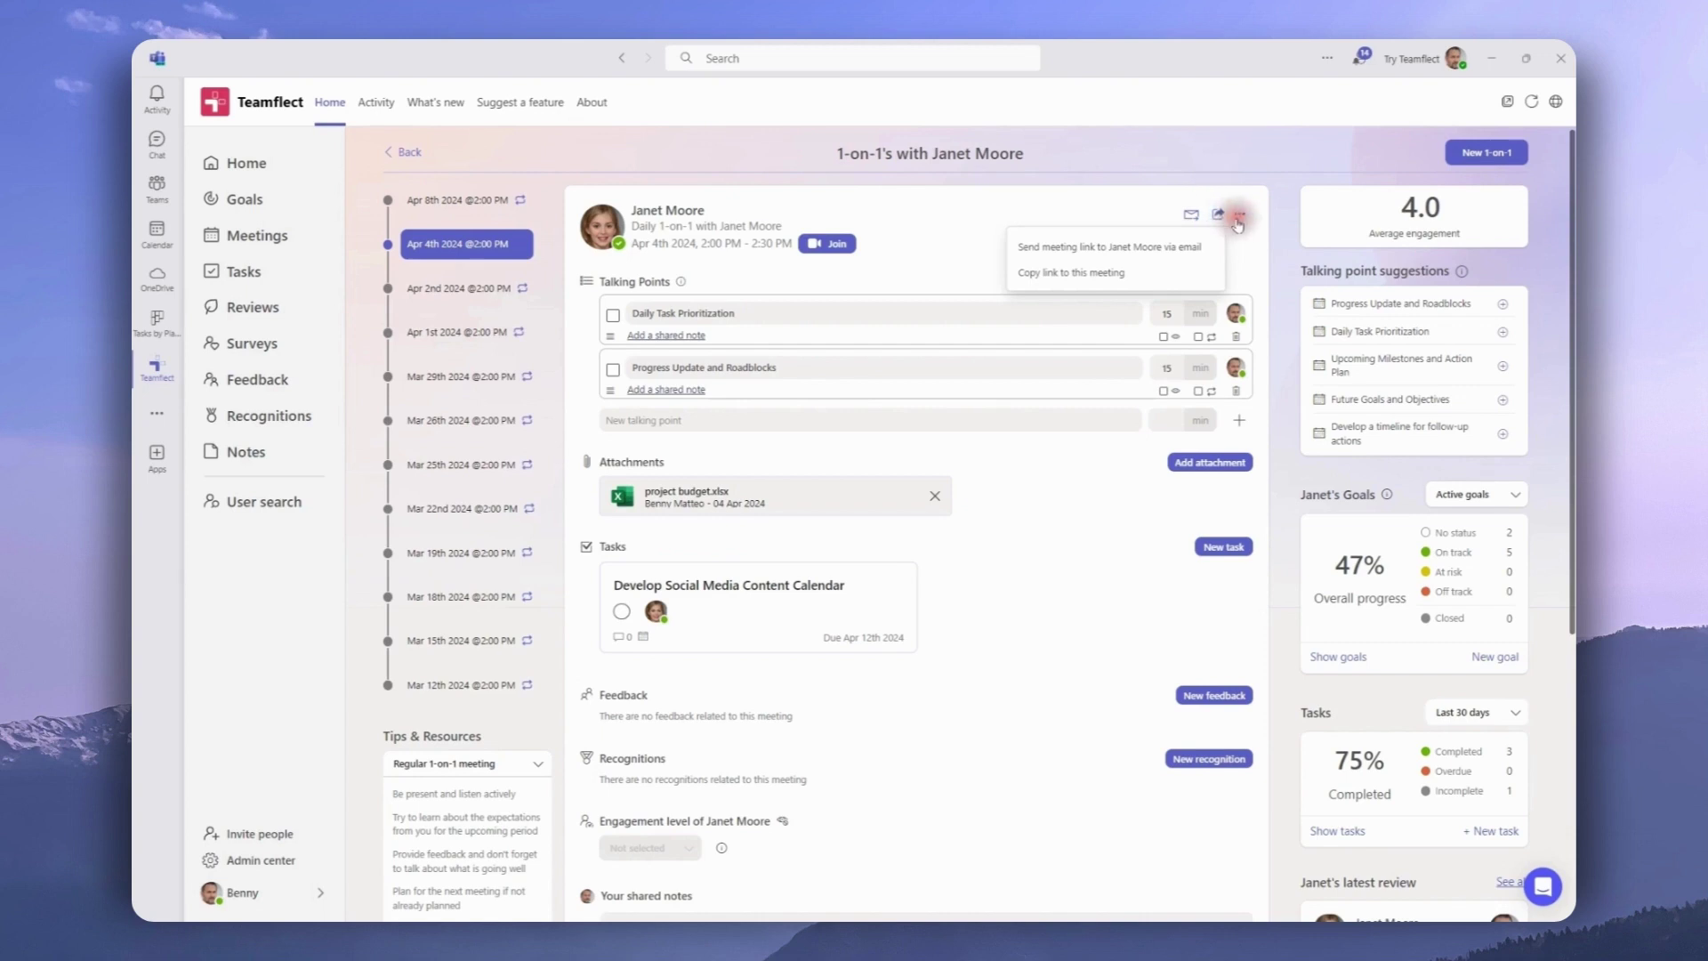
left_click(1239, 216)
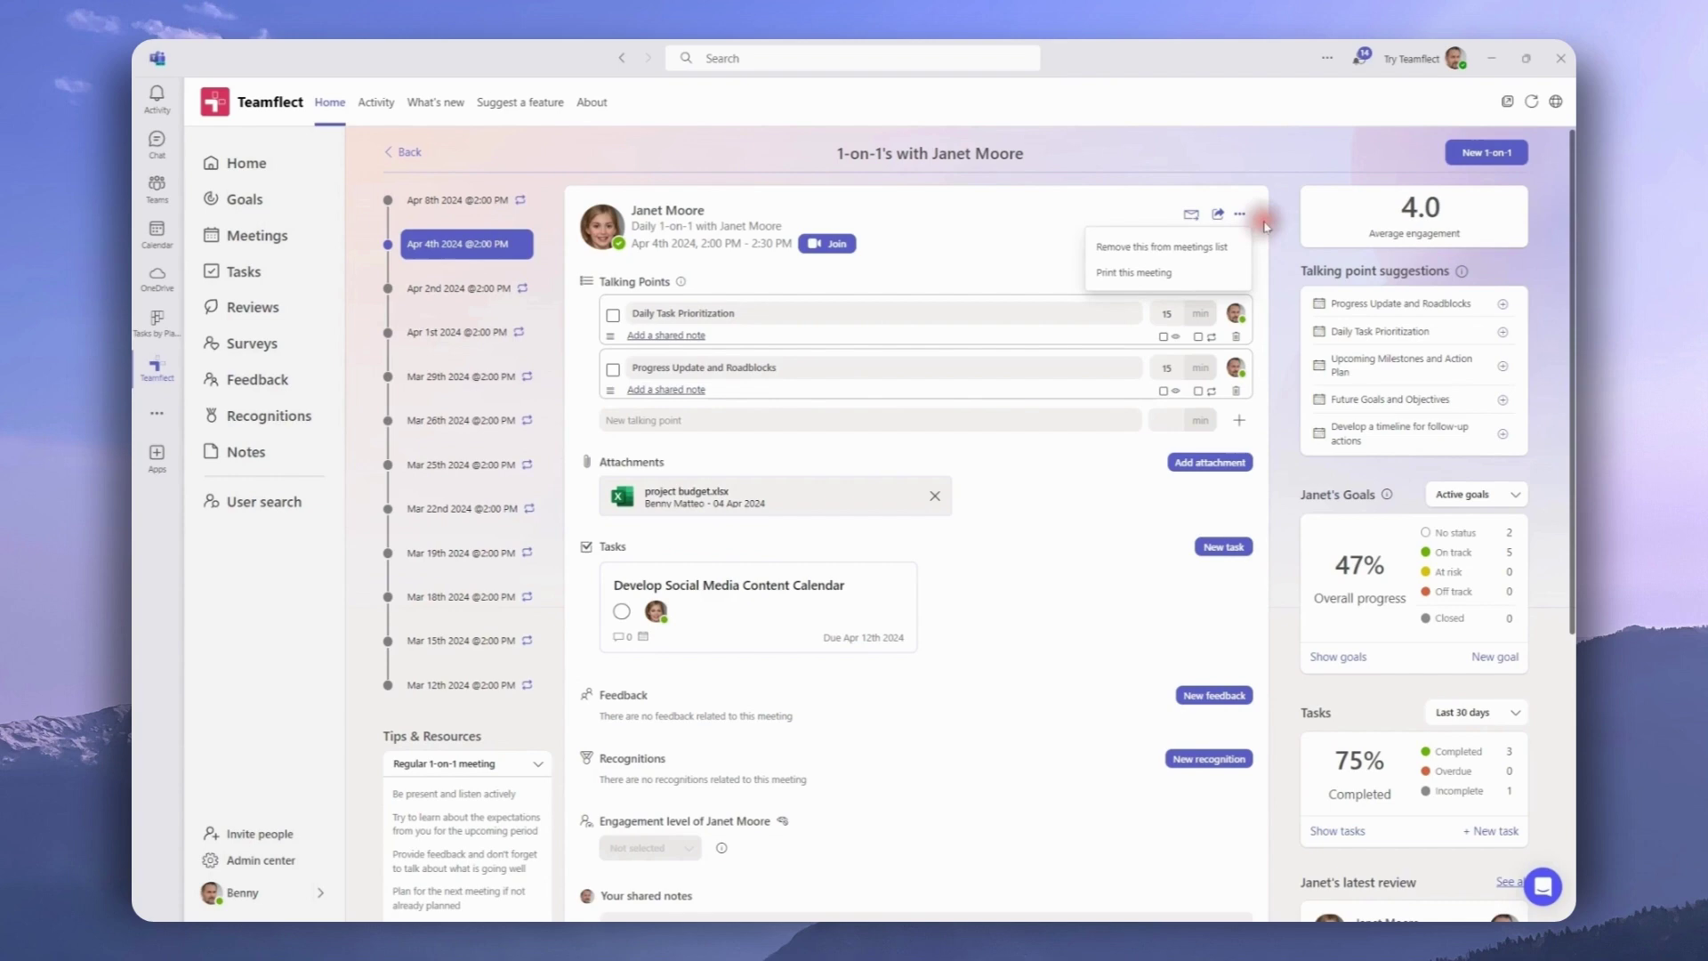
left_click(1277, 229)
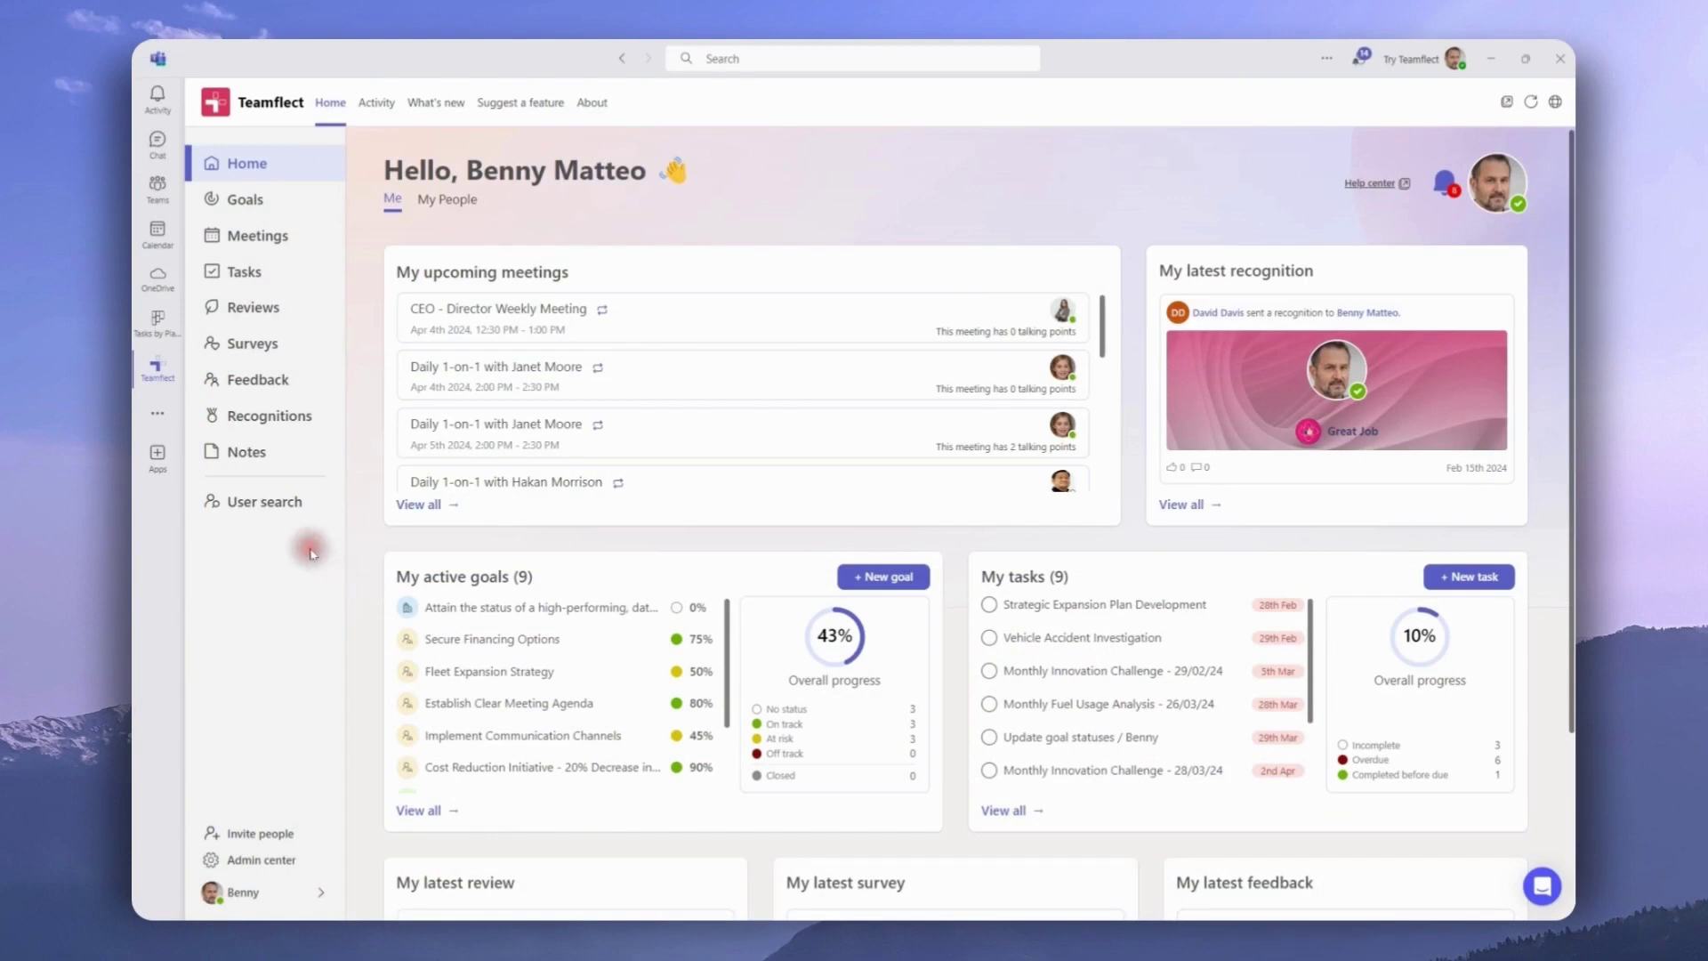
Find the Head of Communication under User search's suggested contacts and open her profile
left_click(265, 516)
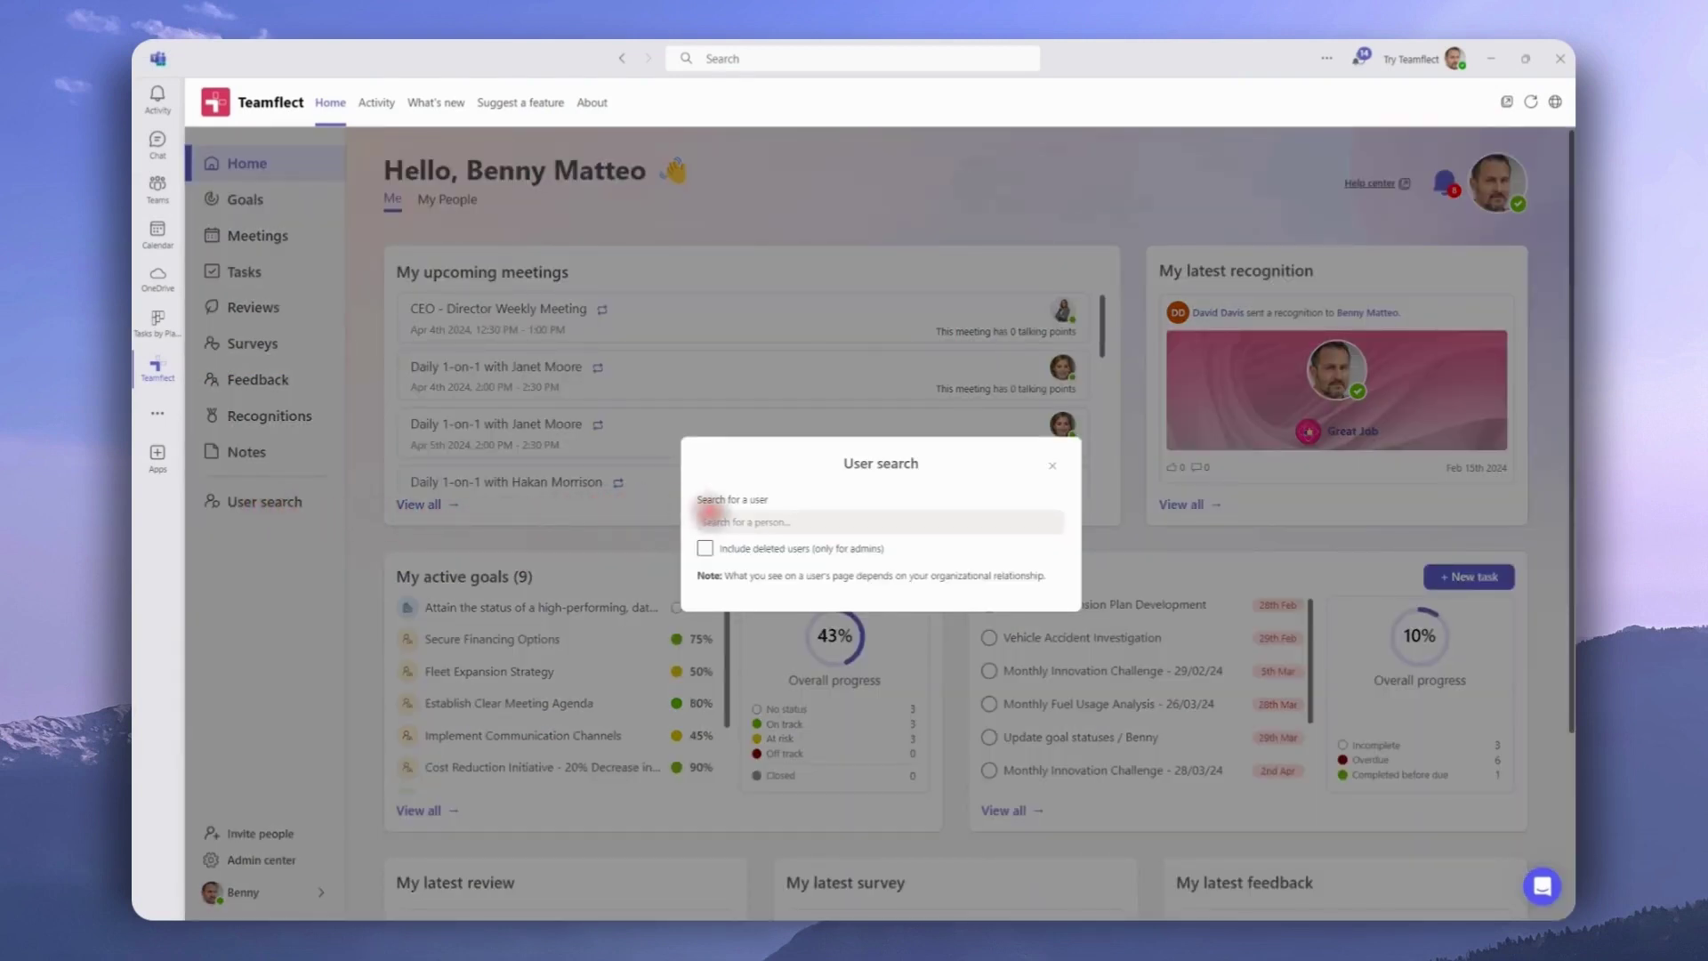
left_click(710, 519)
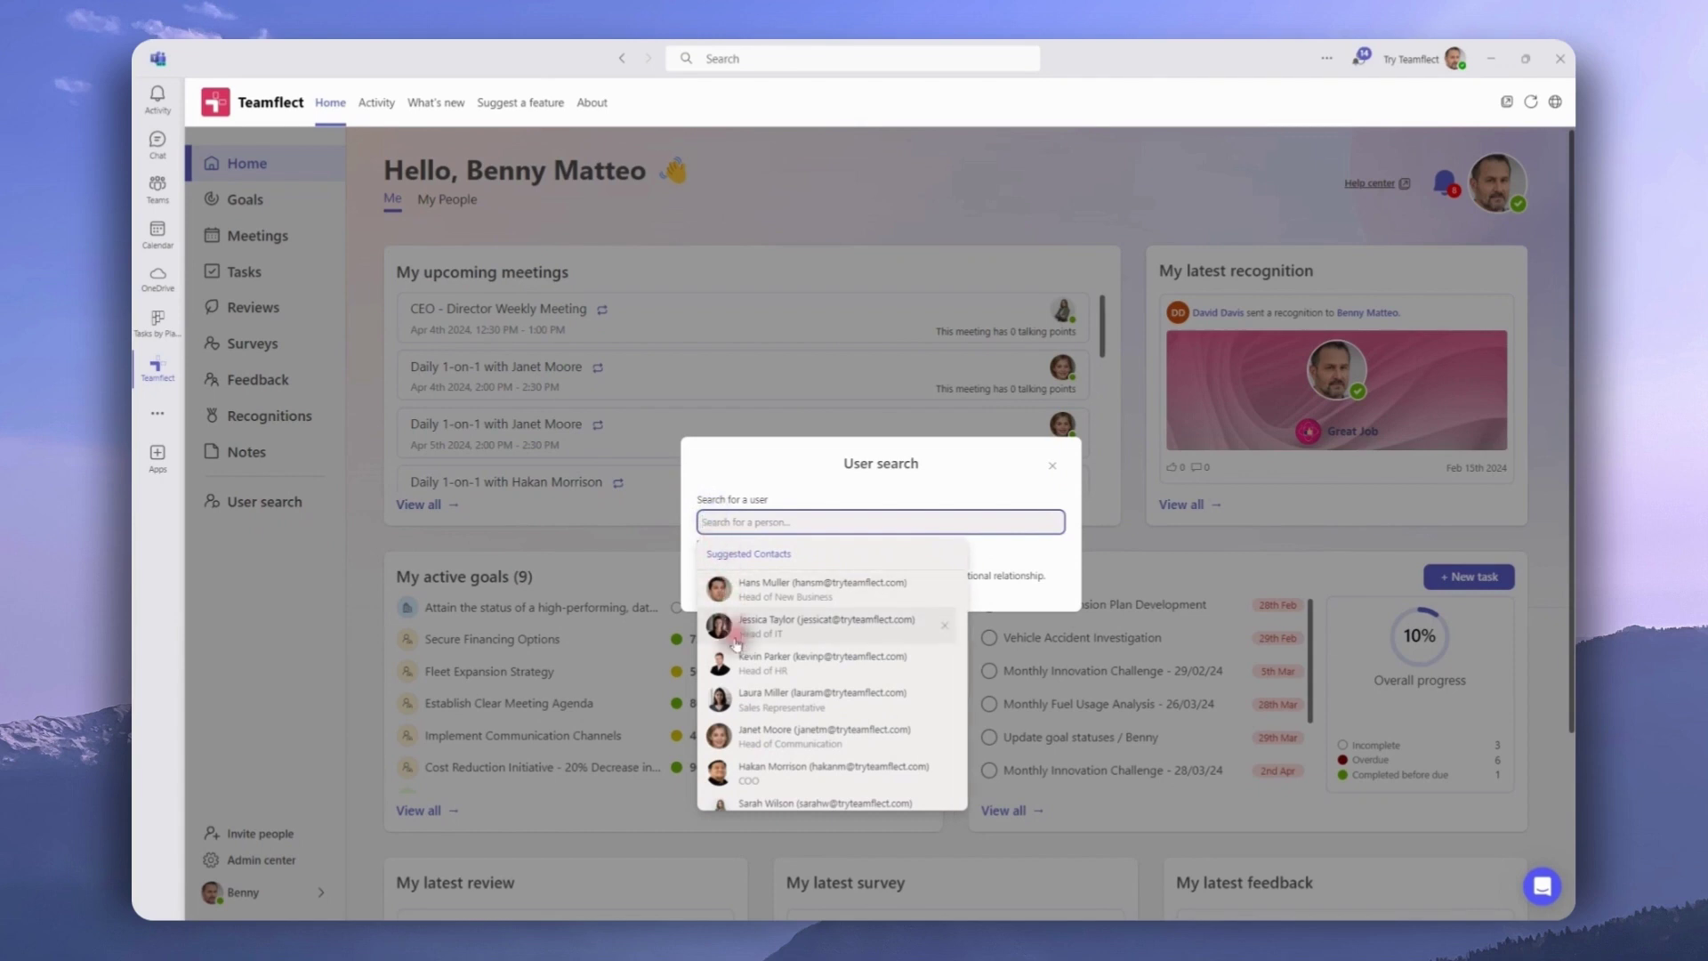
left_click(758, 733)
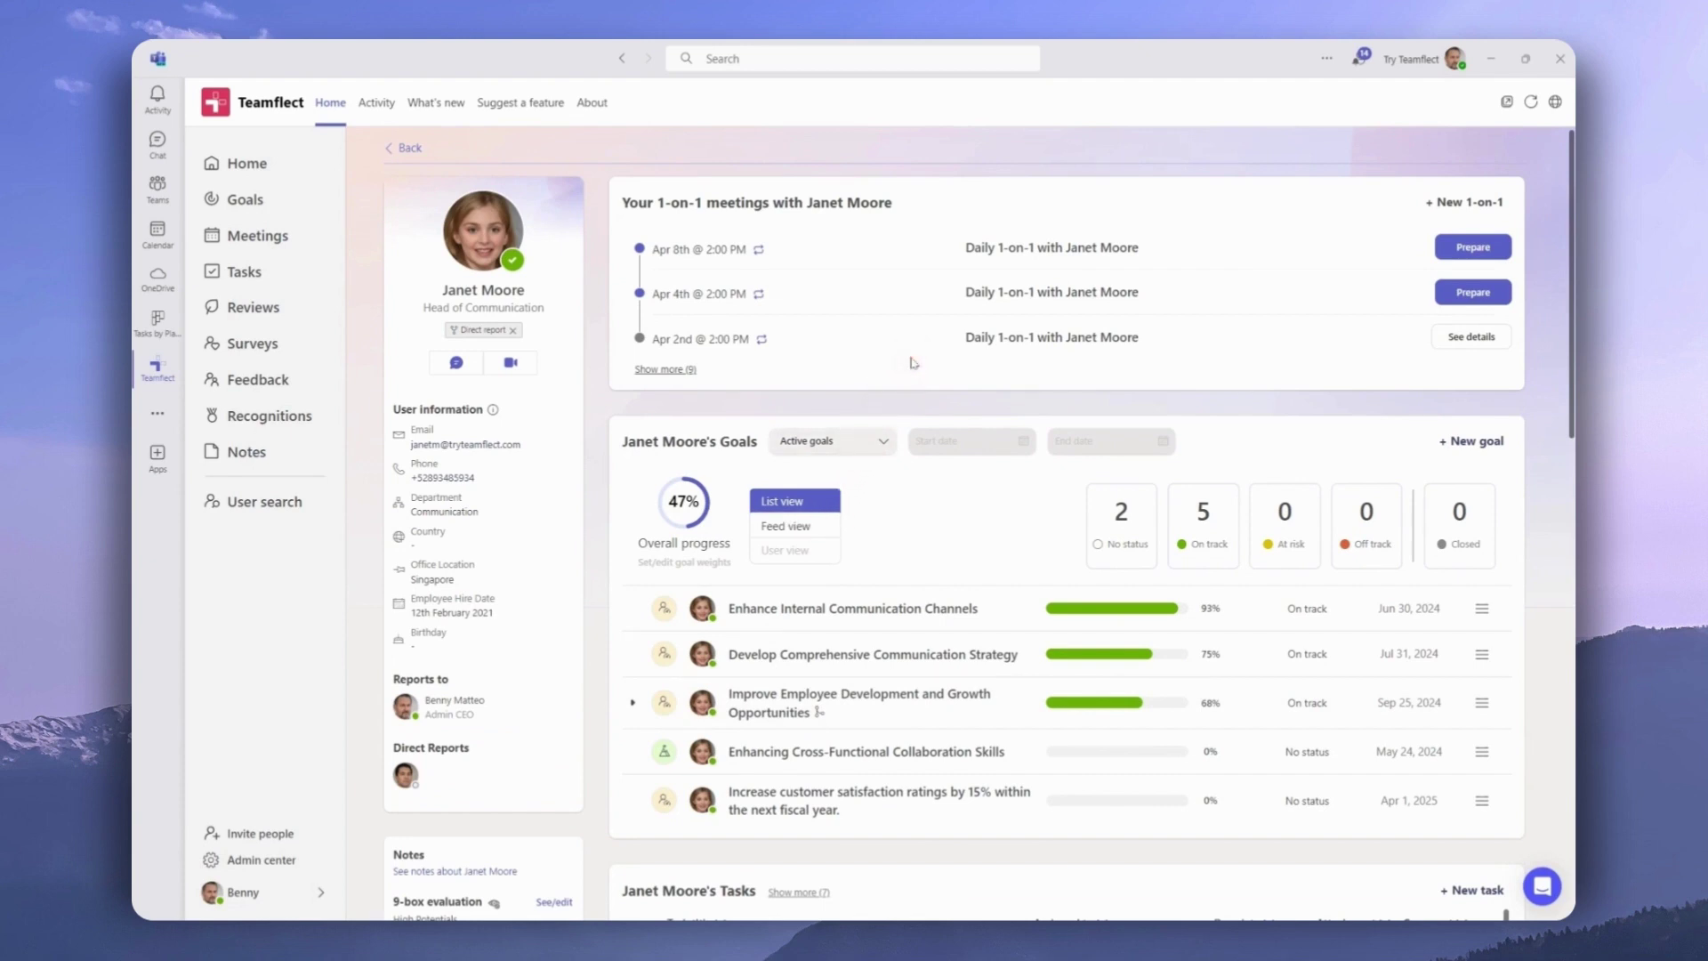
Expand the list of her 9 past 1-on-1s, then start a new 1-on-1
left_click(667, 368)
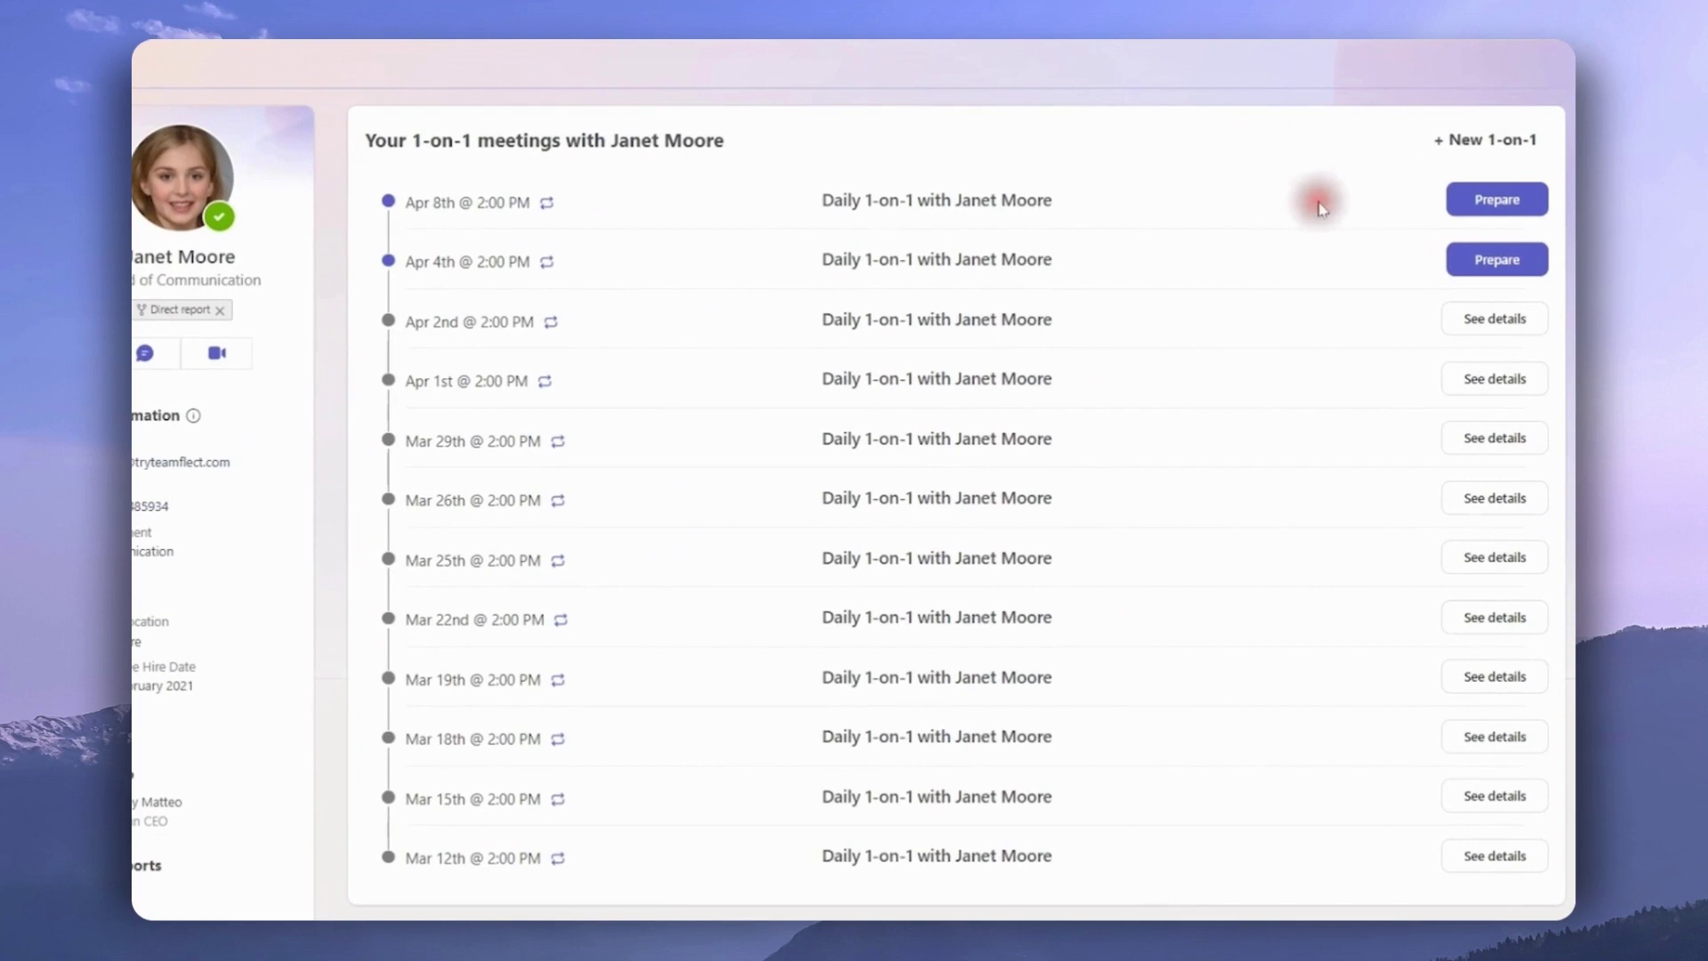
left_click(1472, 142)
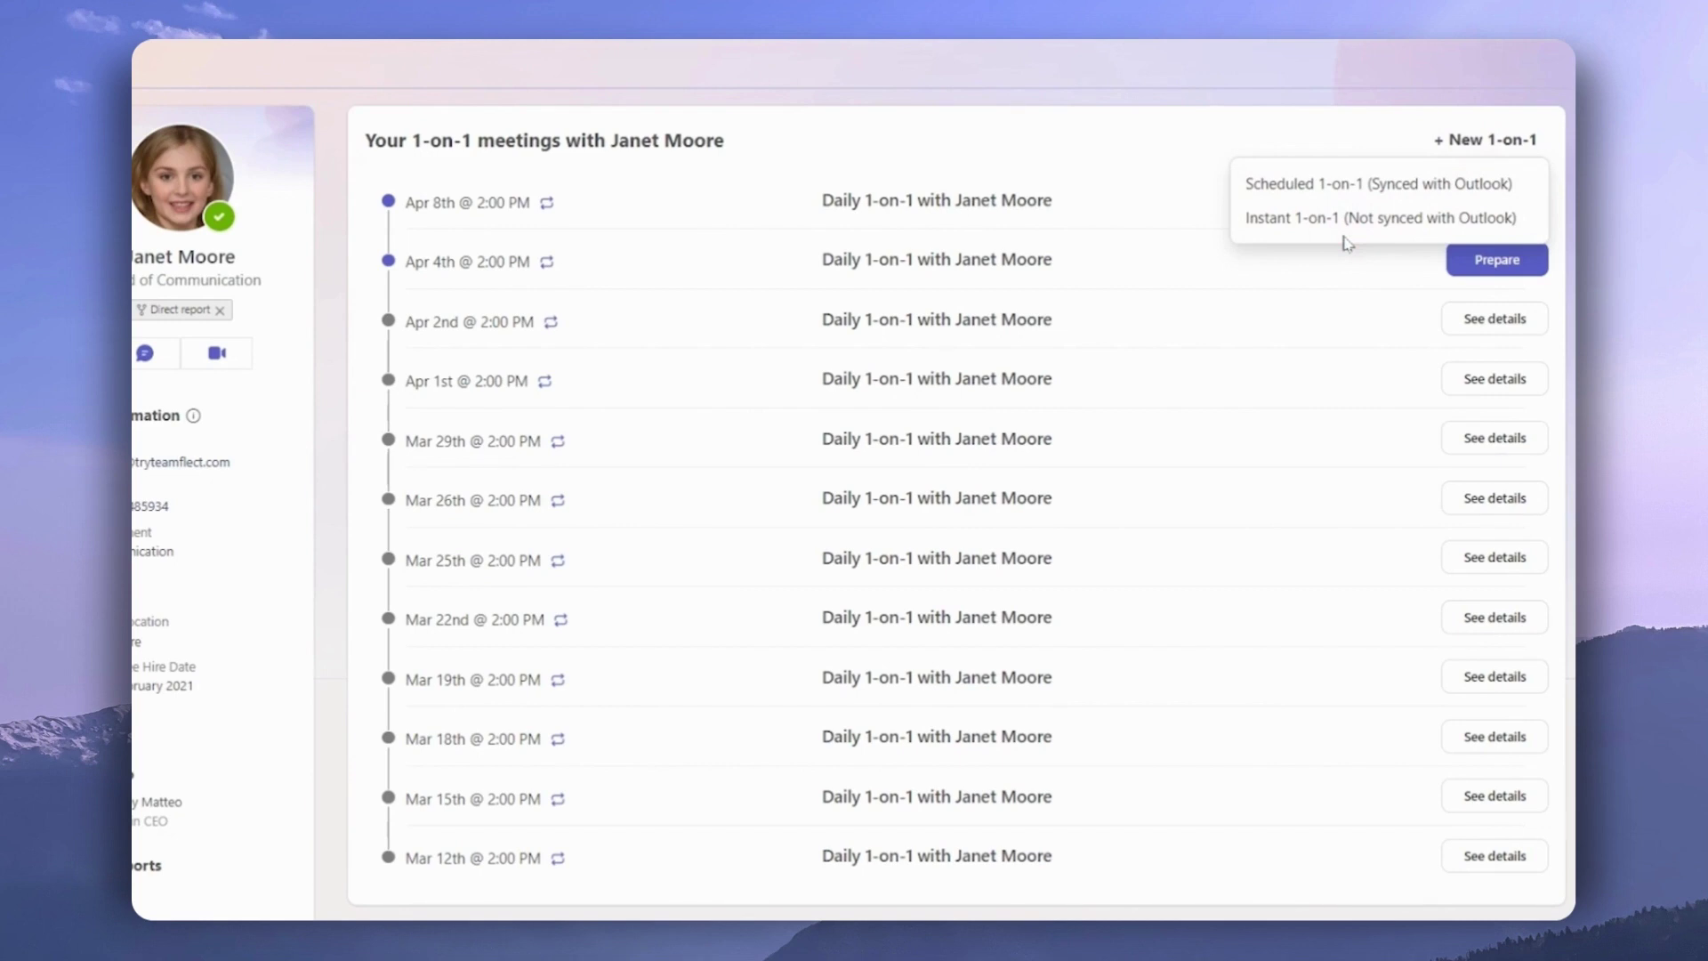
Schedule an Outlook-synced 30-minute 1-on-1 with the Head of Communication in a later slot this week
left_click(1276, 199)
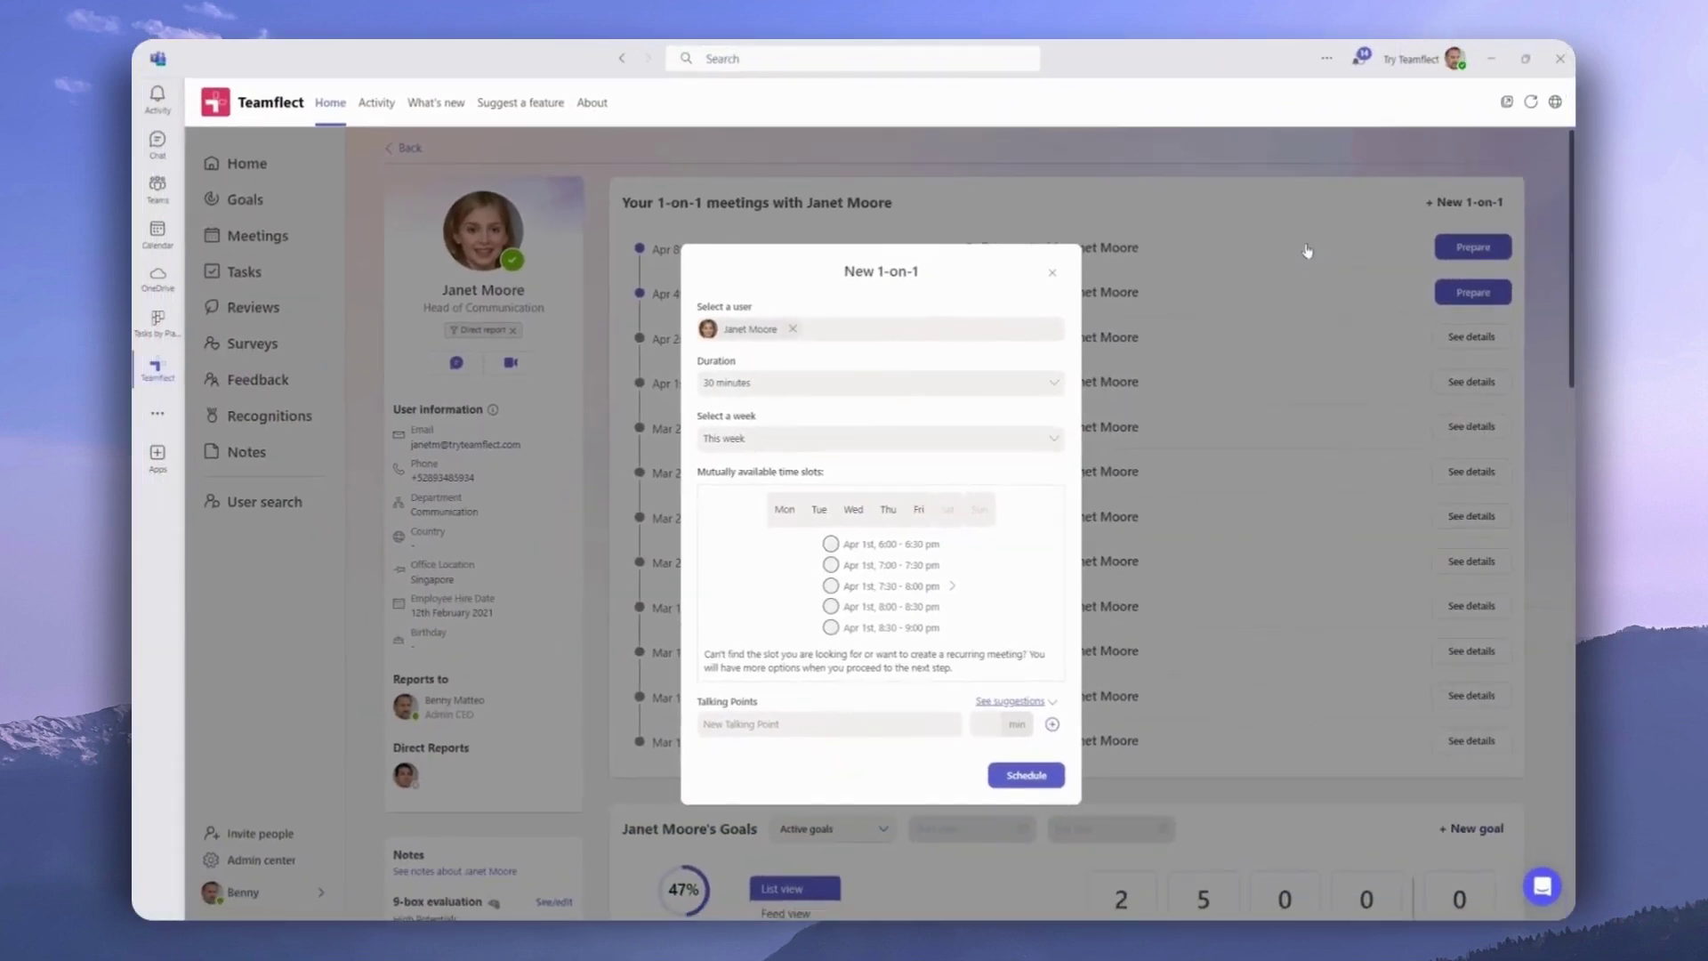
left_click(958, 586)
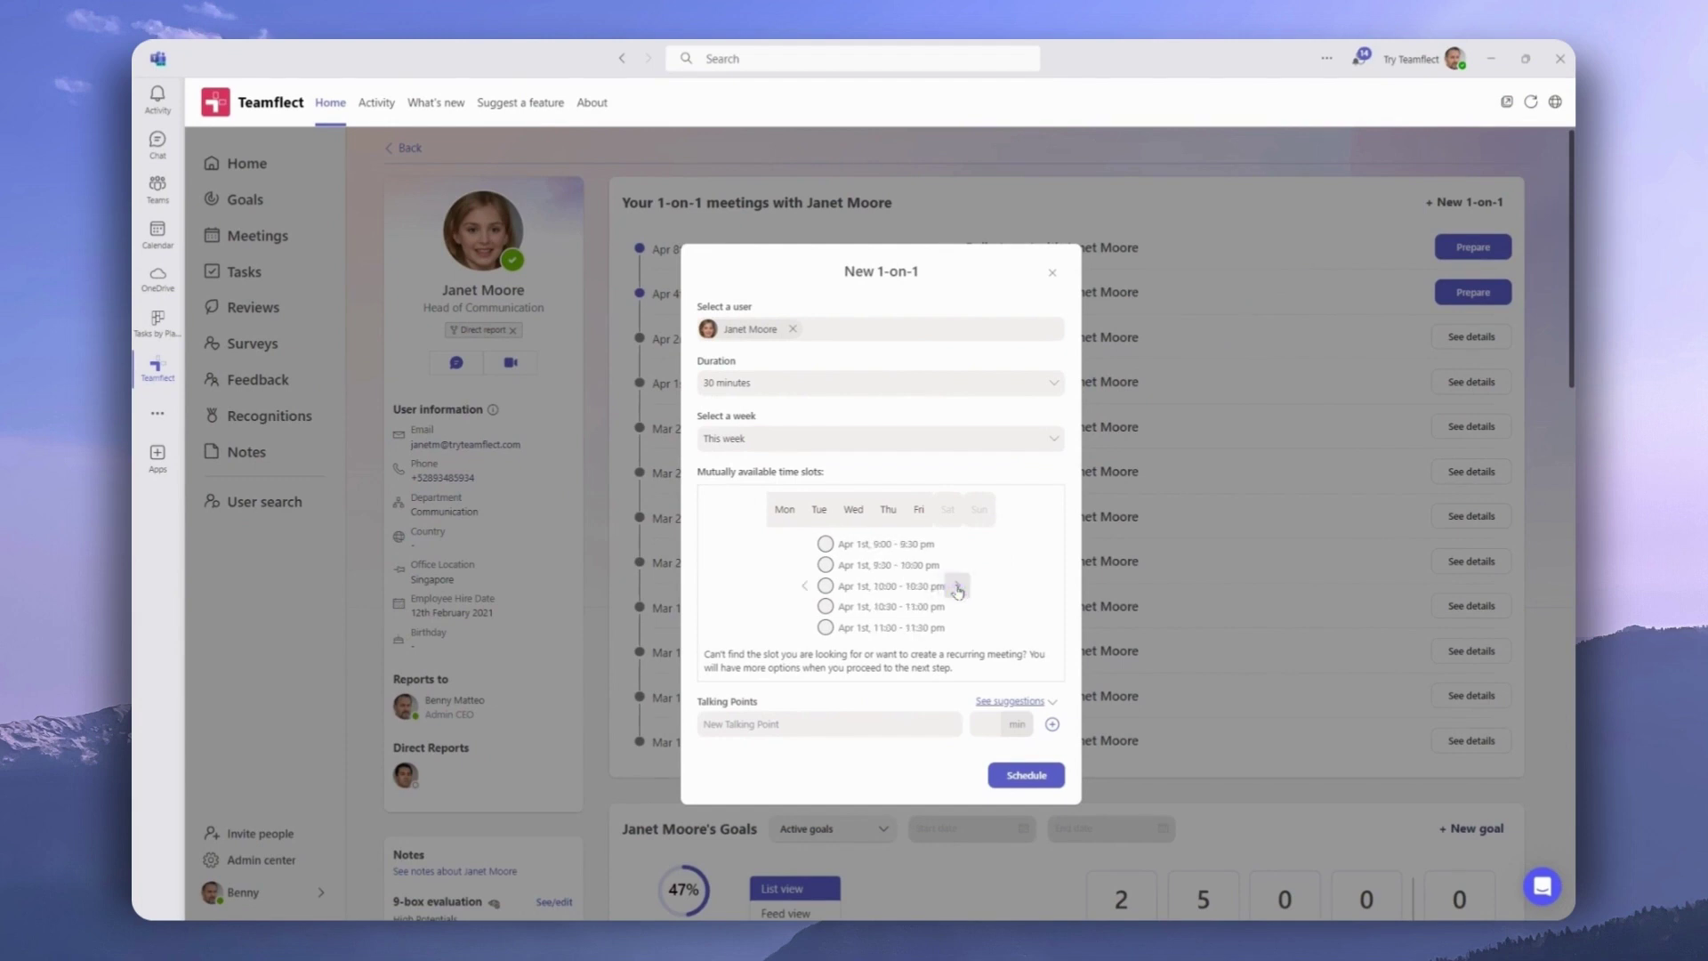
left_click(1036, 783)
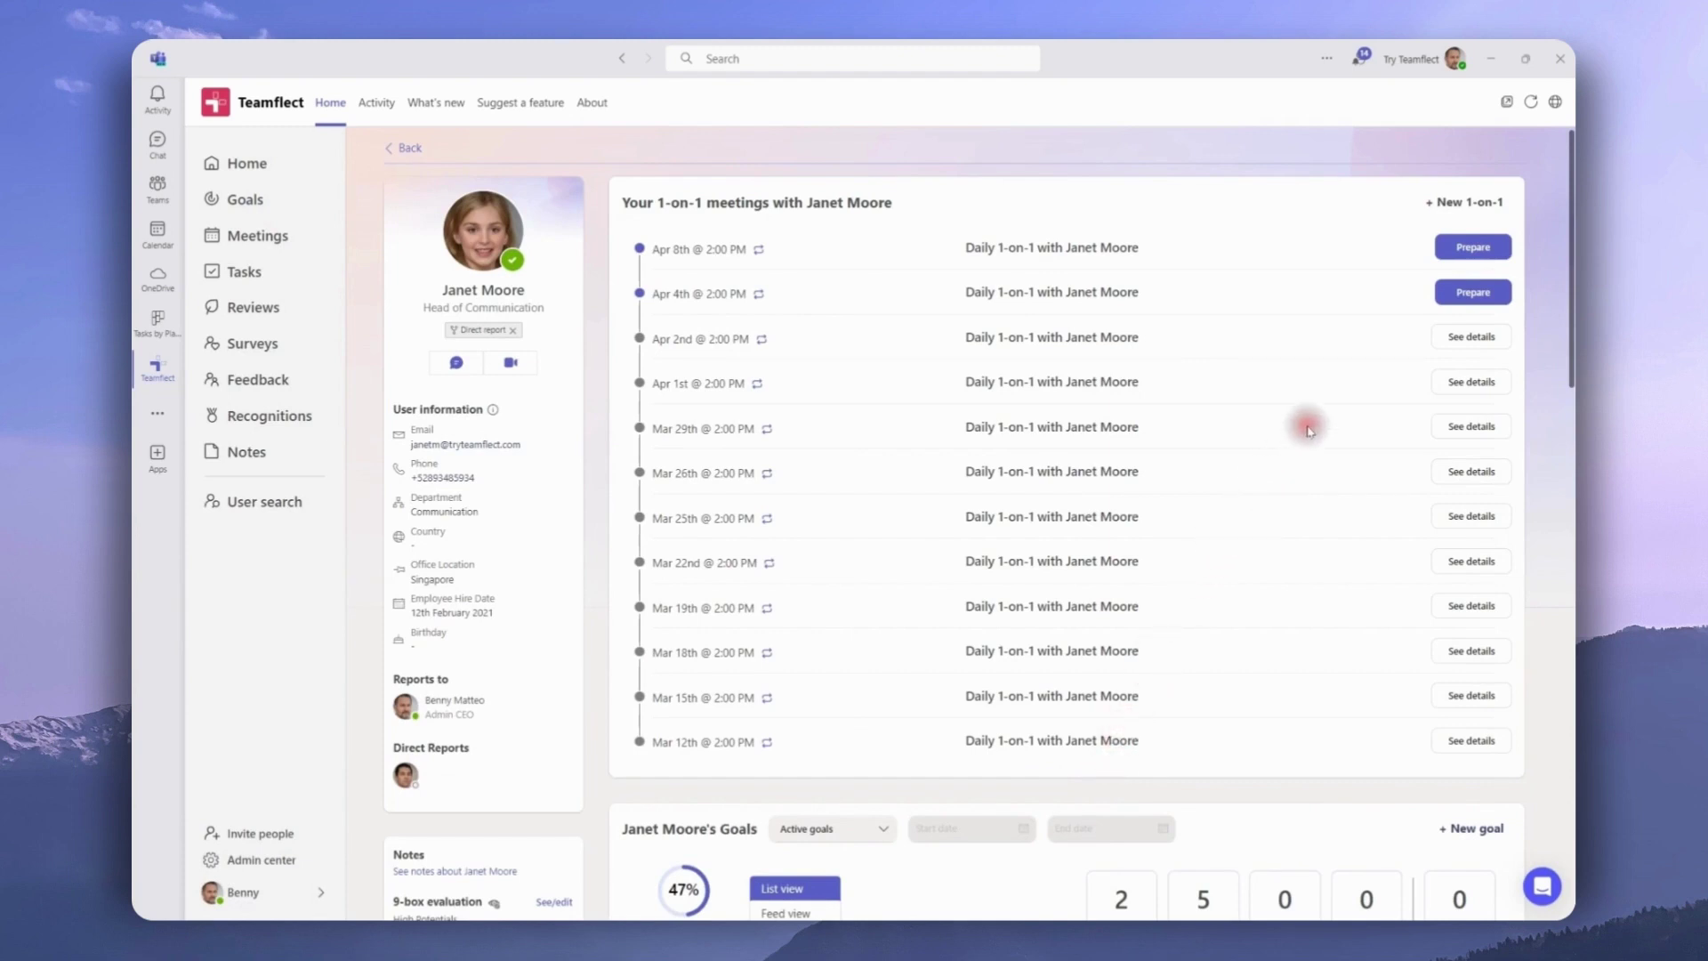
Open the Apr 4th 1-on-1 page via Prepare and scroll through its sections
left_click(1448, 299)
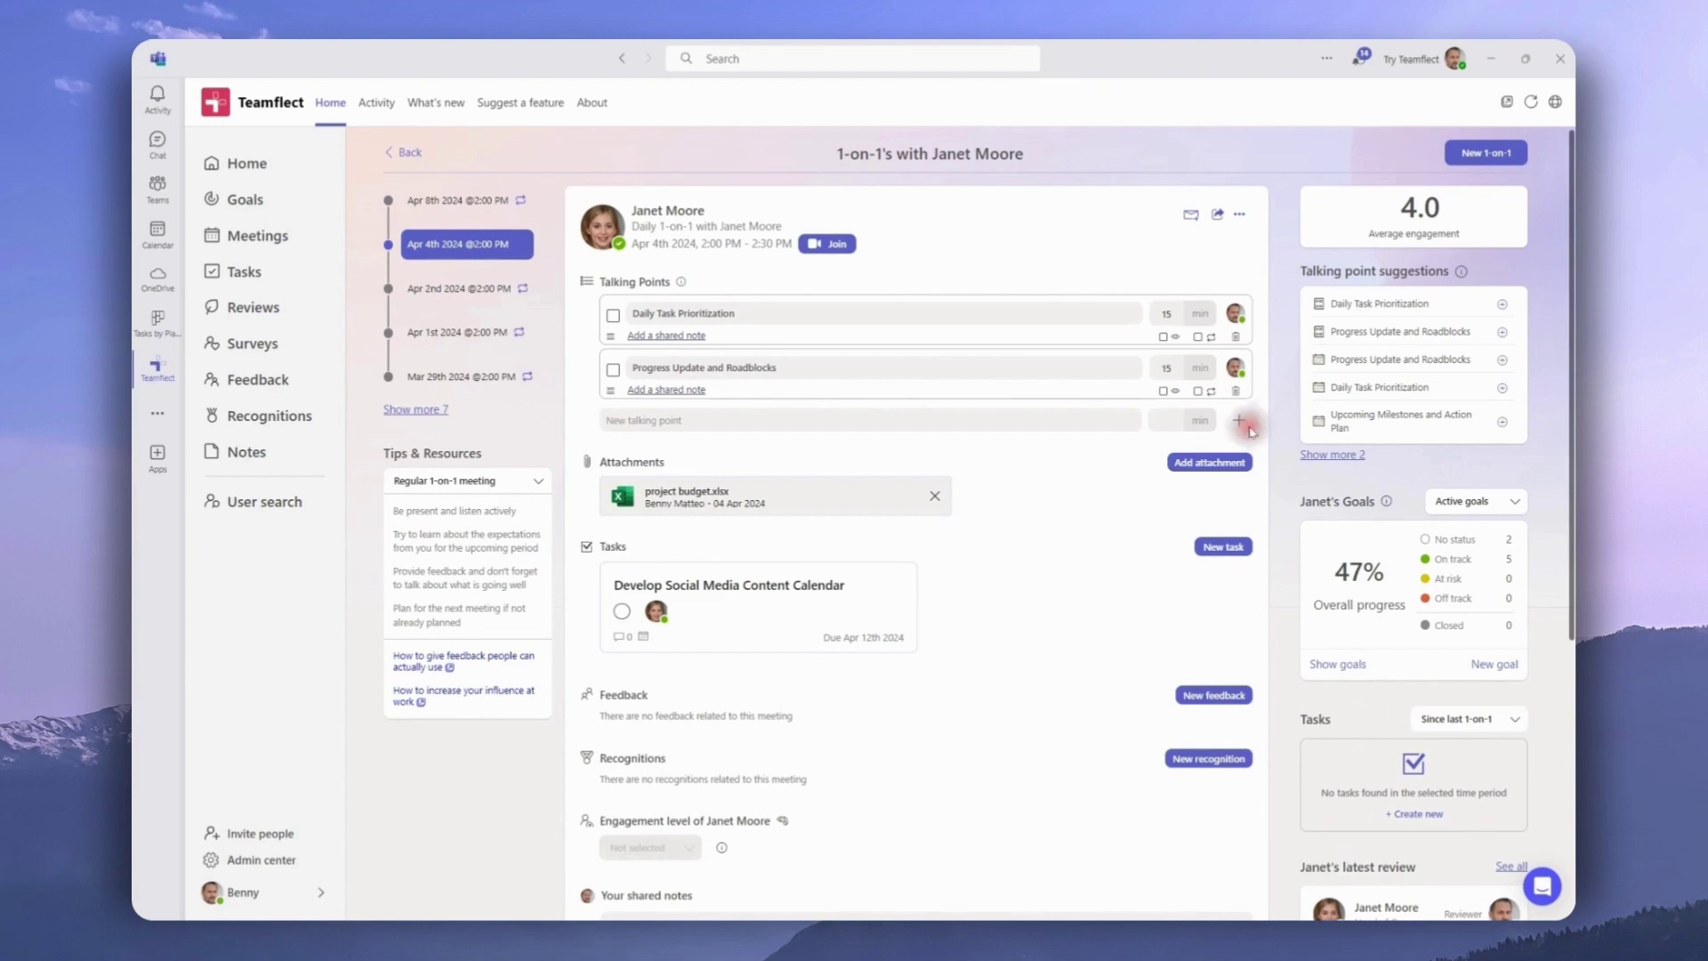
scroll(1114, 538, "down", 1)
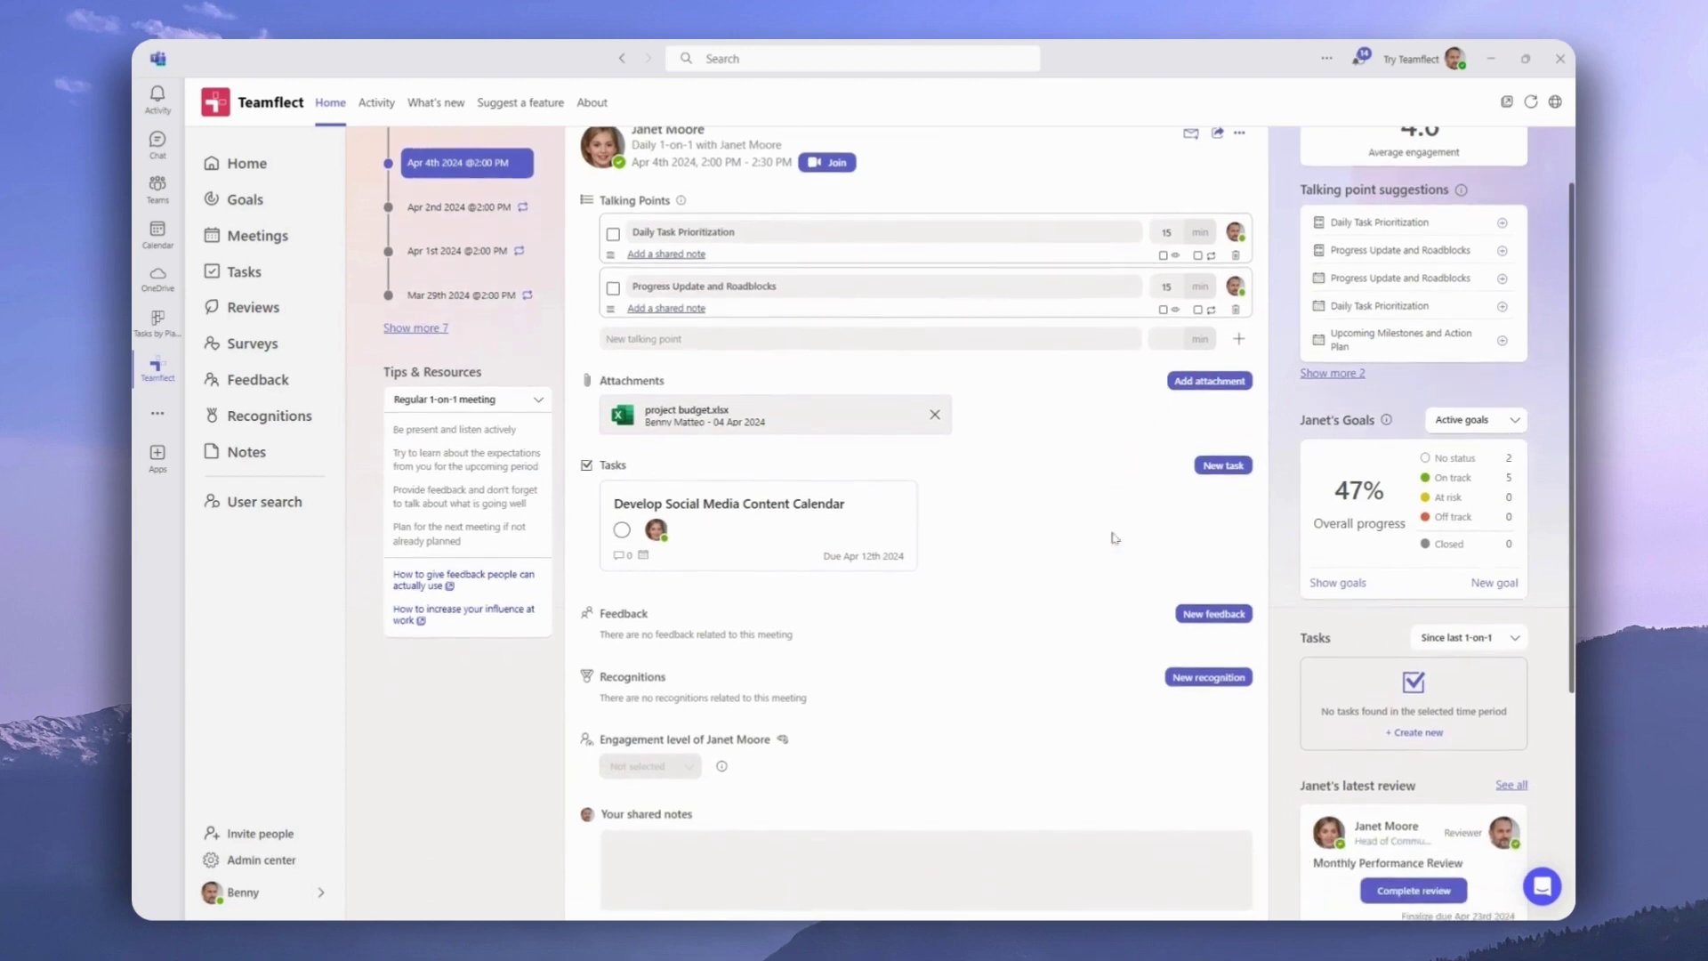
scroll(1113, 538, "down", 1)
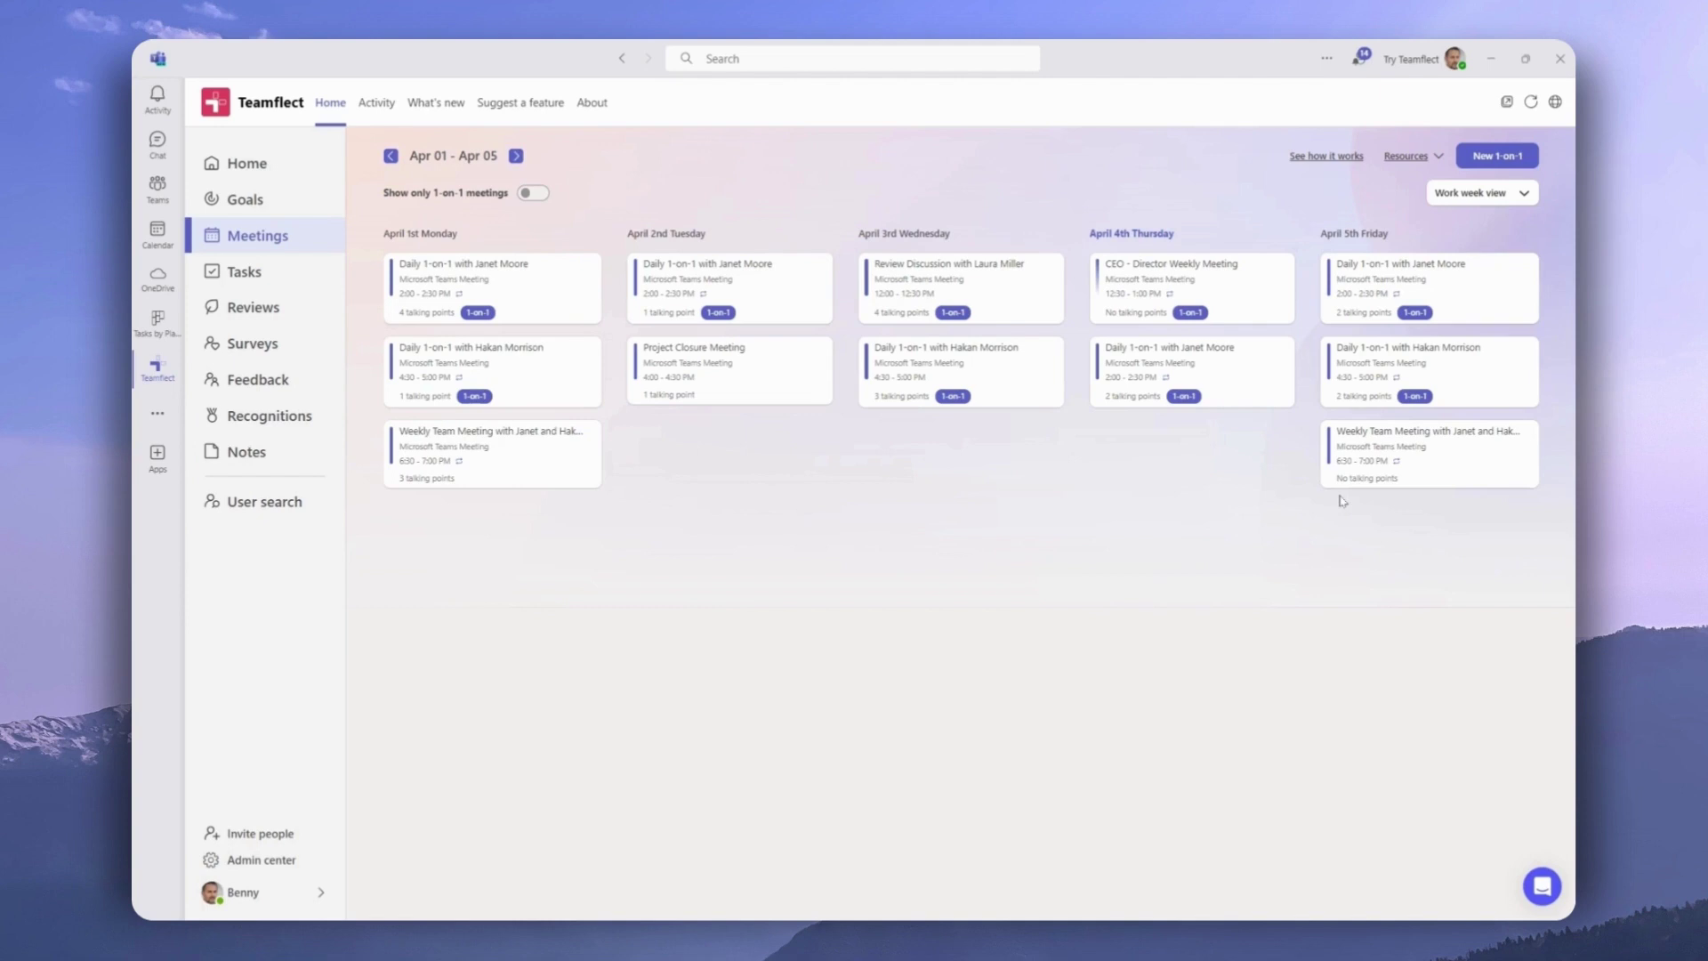
Open the Friday Apr 5th Weekly Team Meeting from the work-week calendar
left_click(1399, 436)
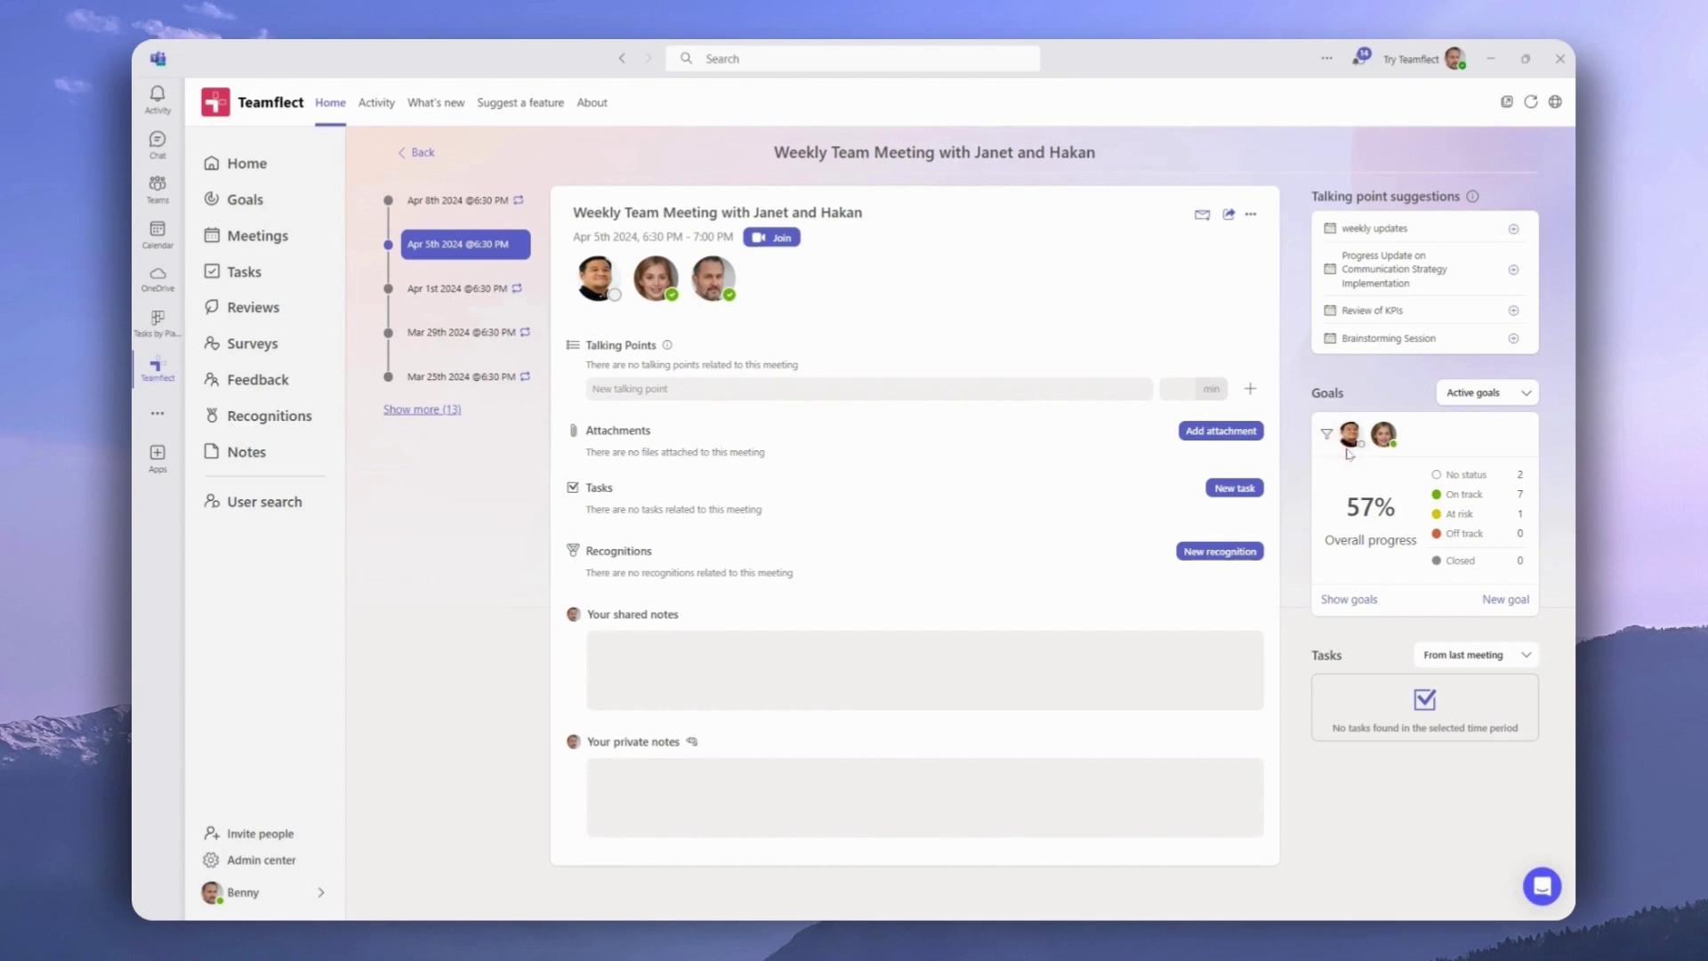
Filter goal progress by each of the two participants, then list all participant goals
left_click(1349, 445)
left_click(1385, 441)
left_click(1334, 602)
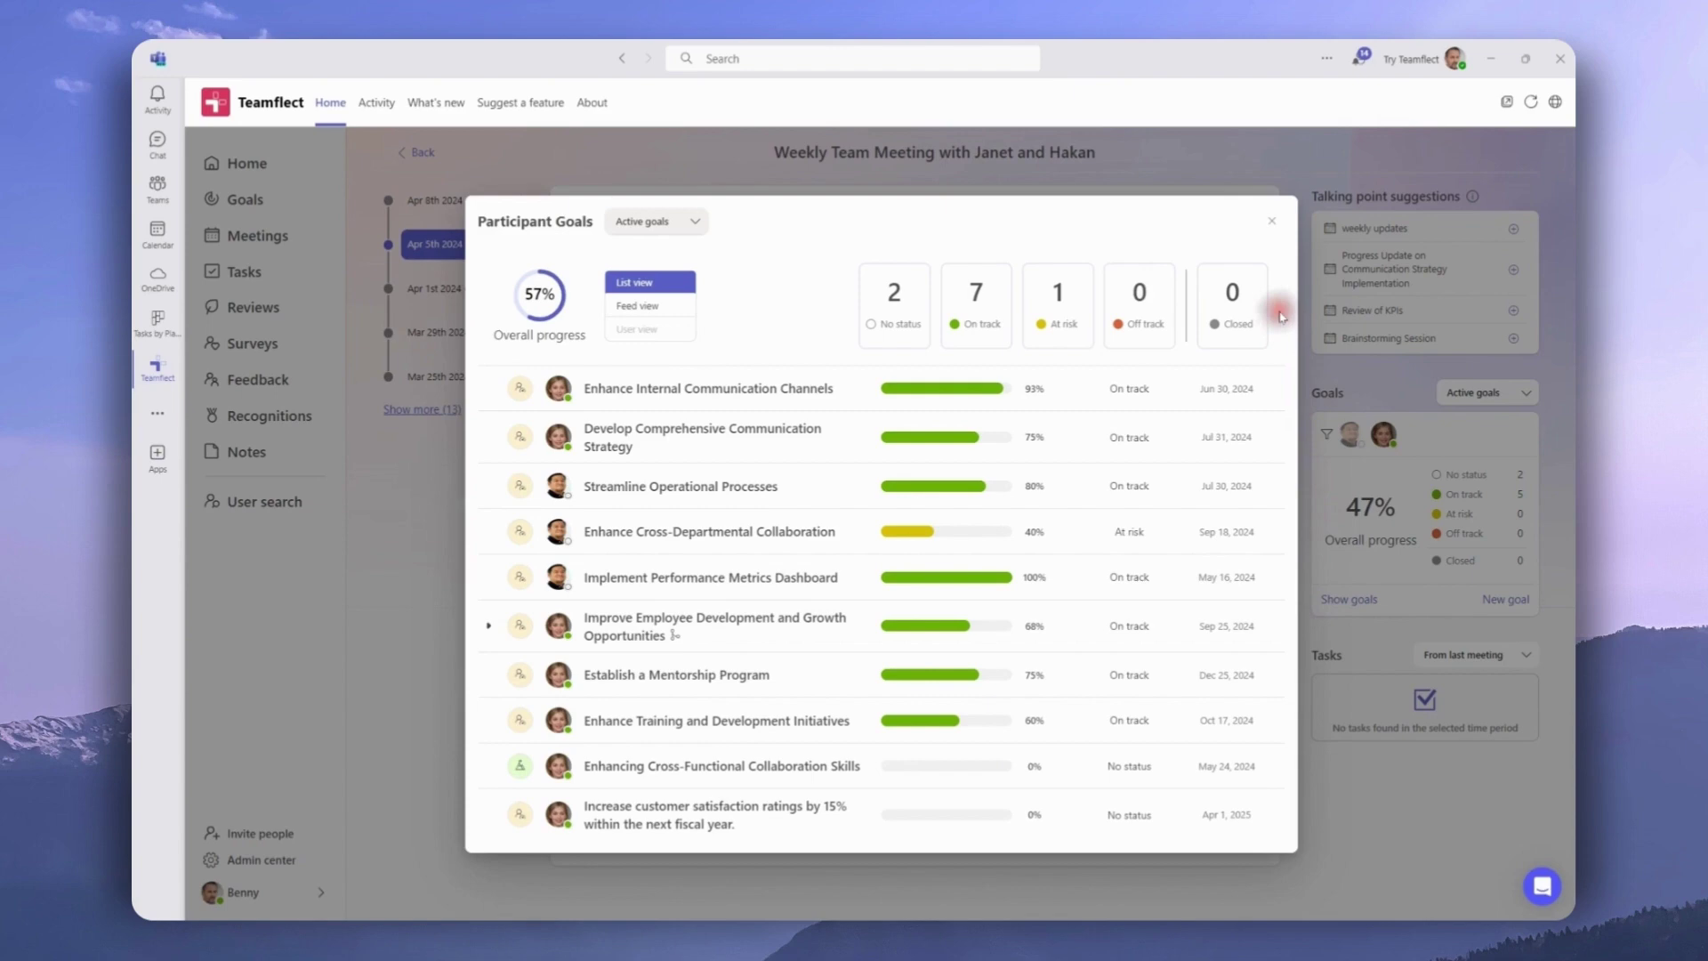
Close Participant Goals and present the team goals to everyone in the meeting
left_click(1271, 227)
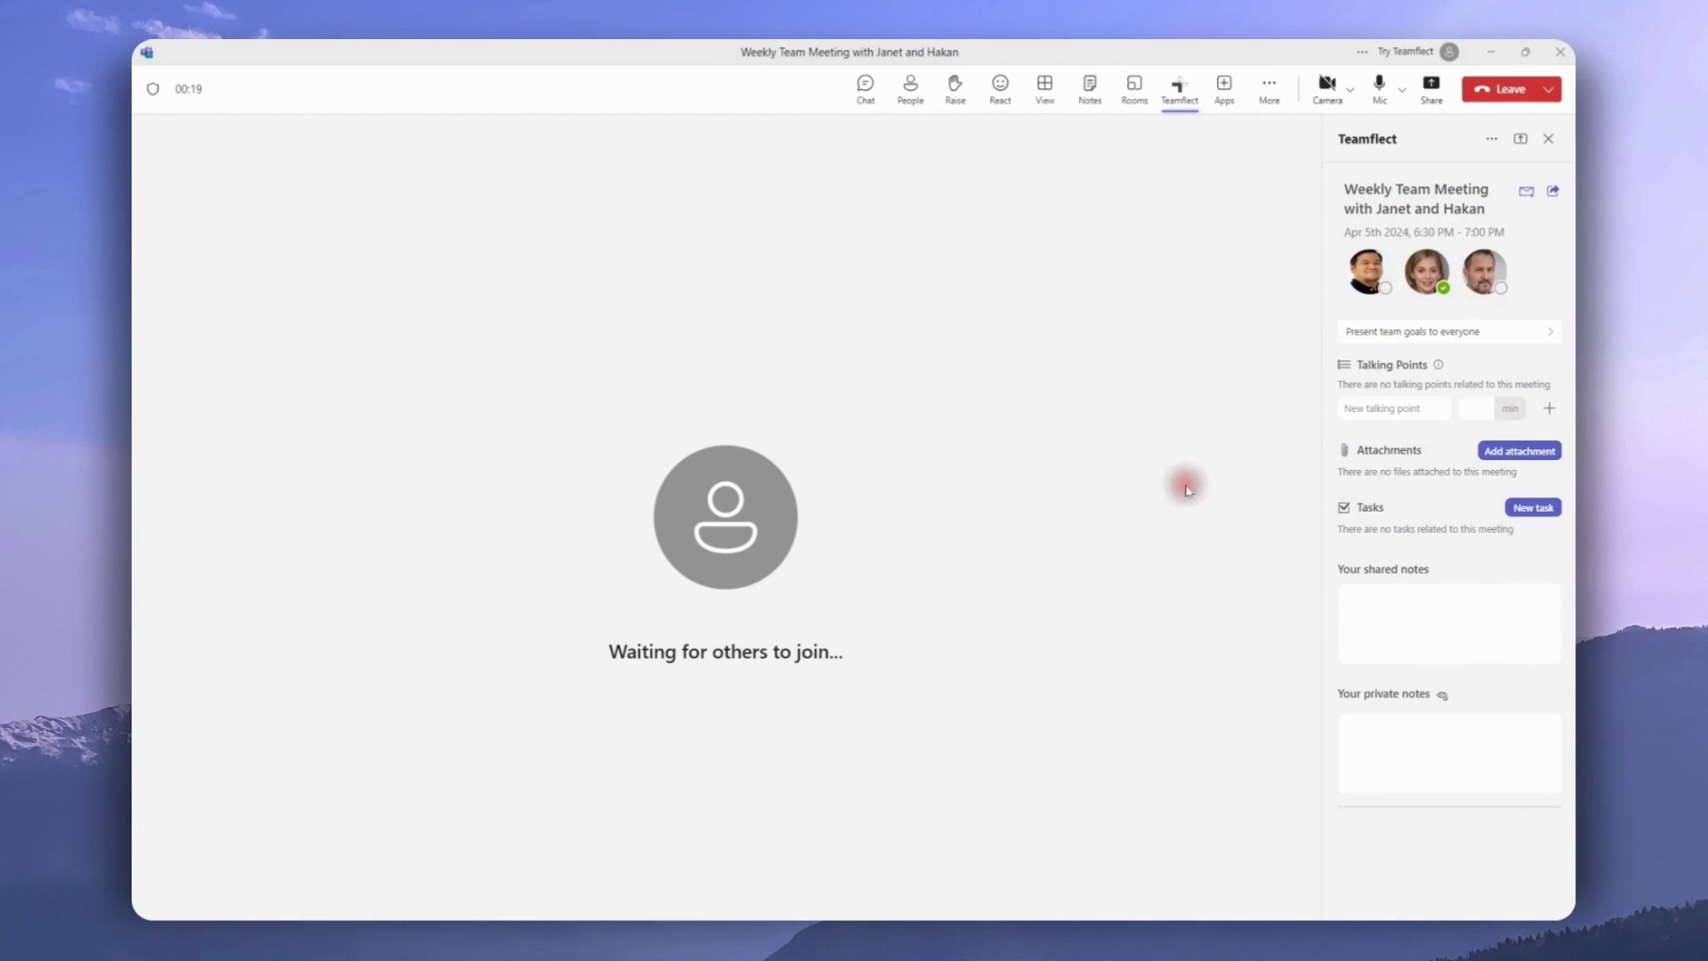
left_click(1396, 350)
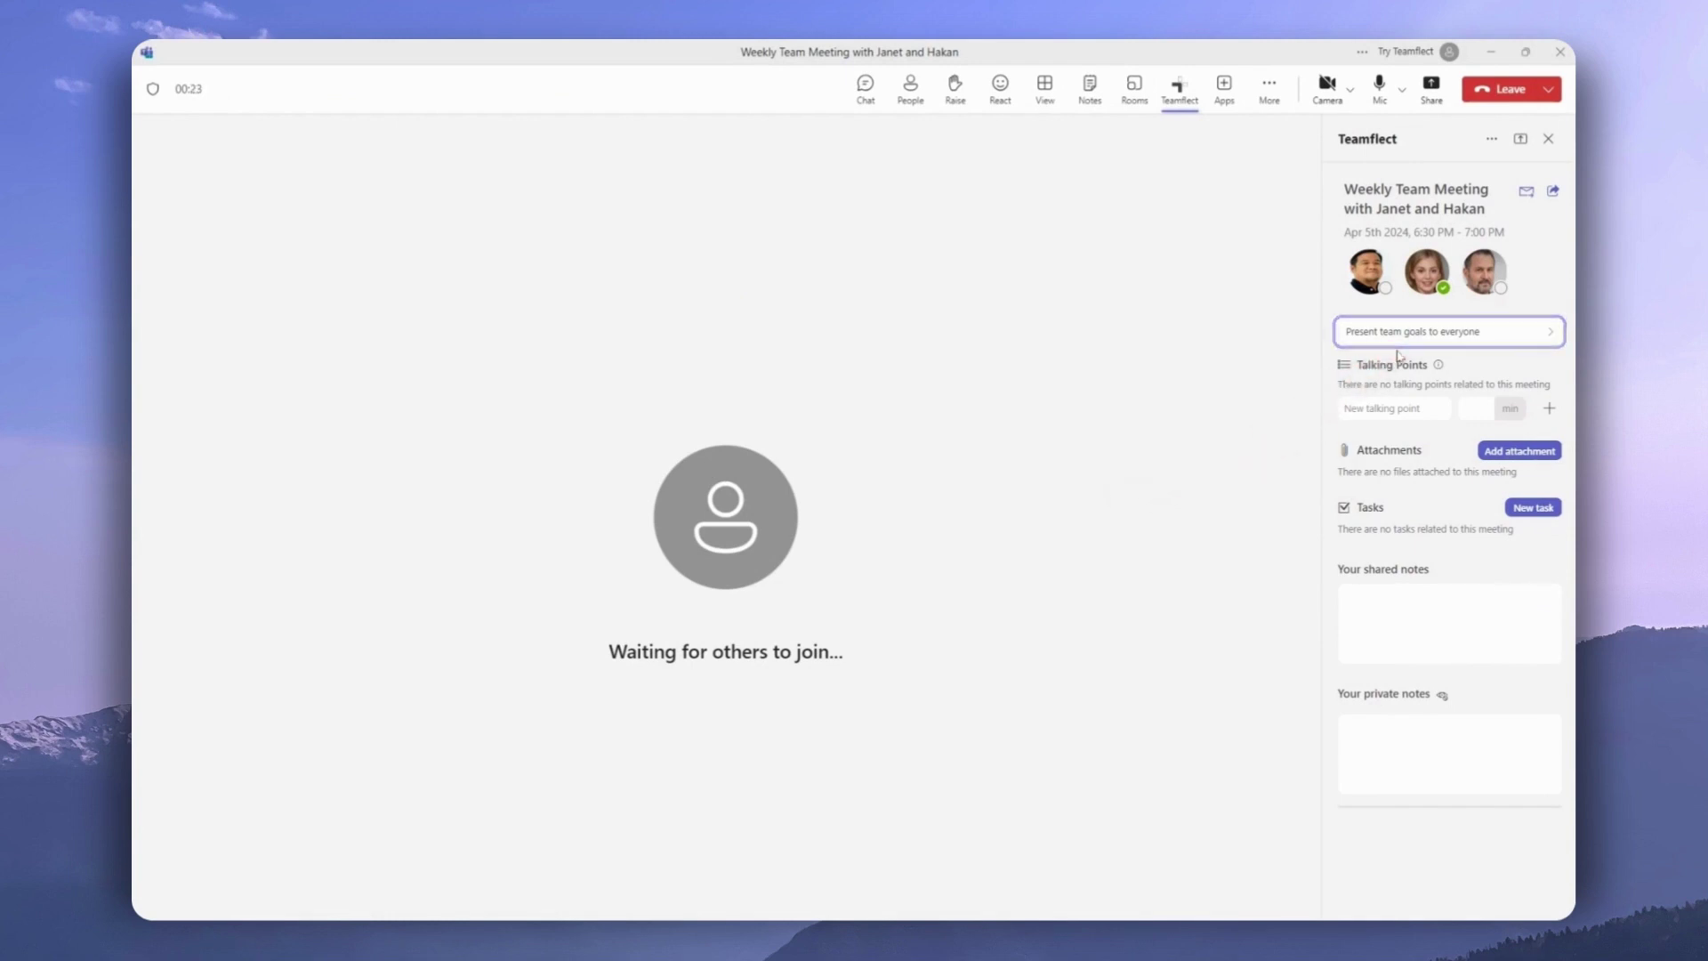
left_click(1432, 333)
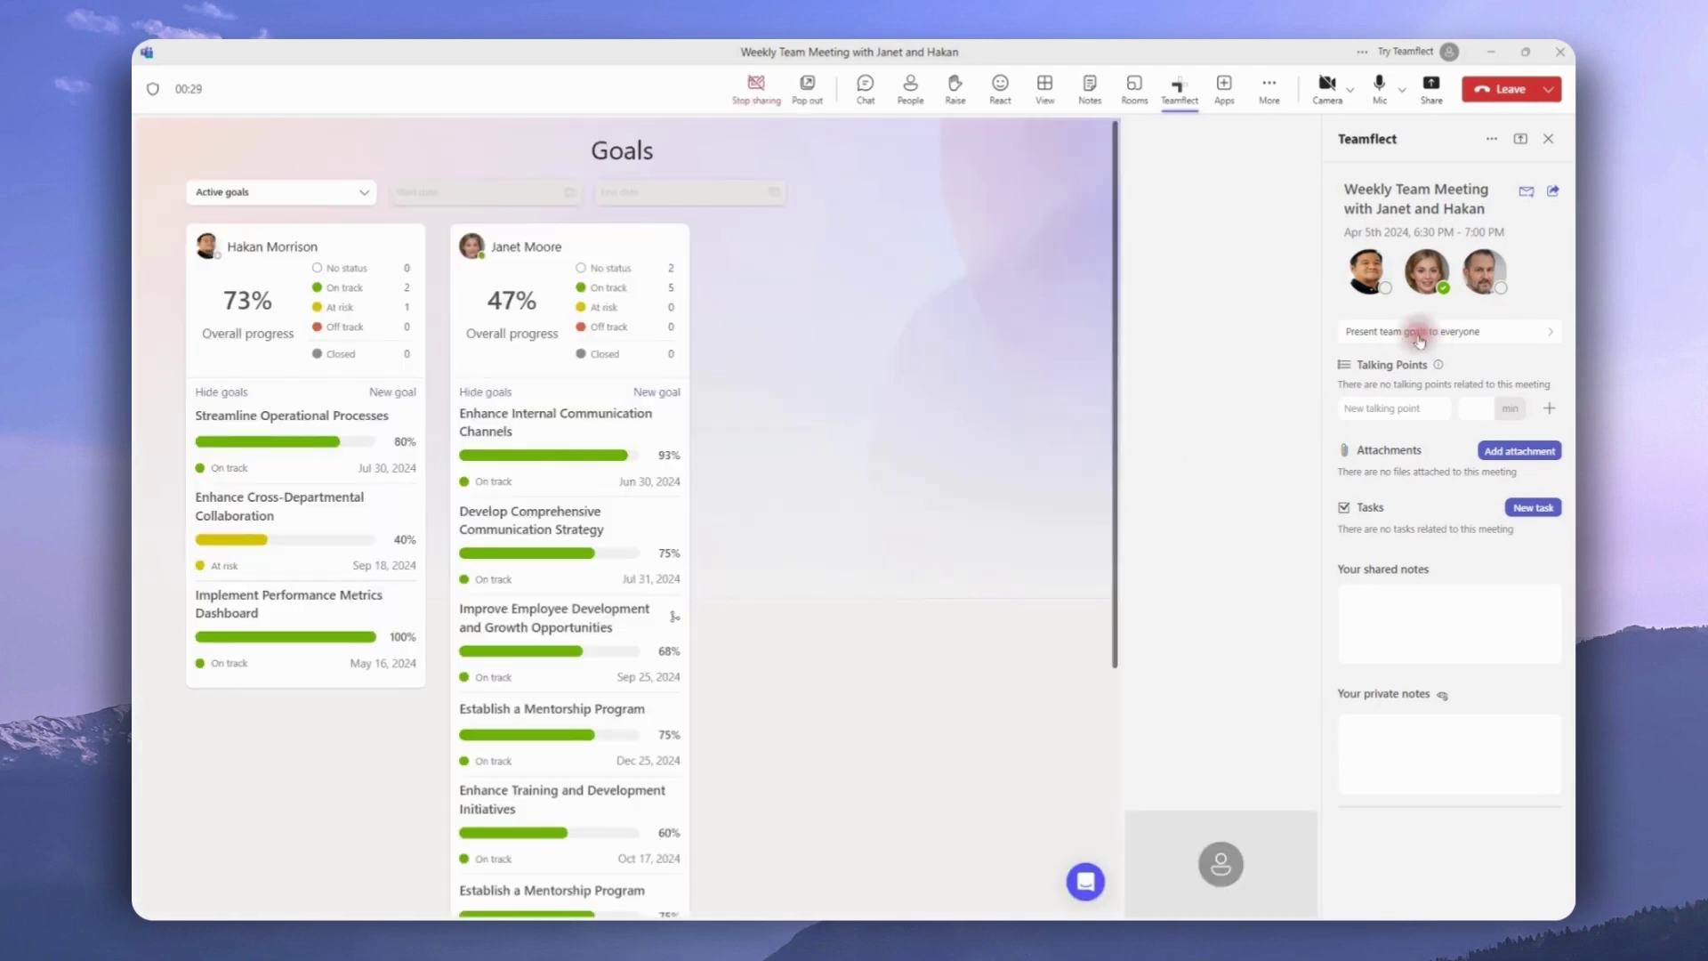
View the Develop Comprehensive Communication Strategy goal's details on the presented boards, then close them
scroll(984, 408, "down", 2)
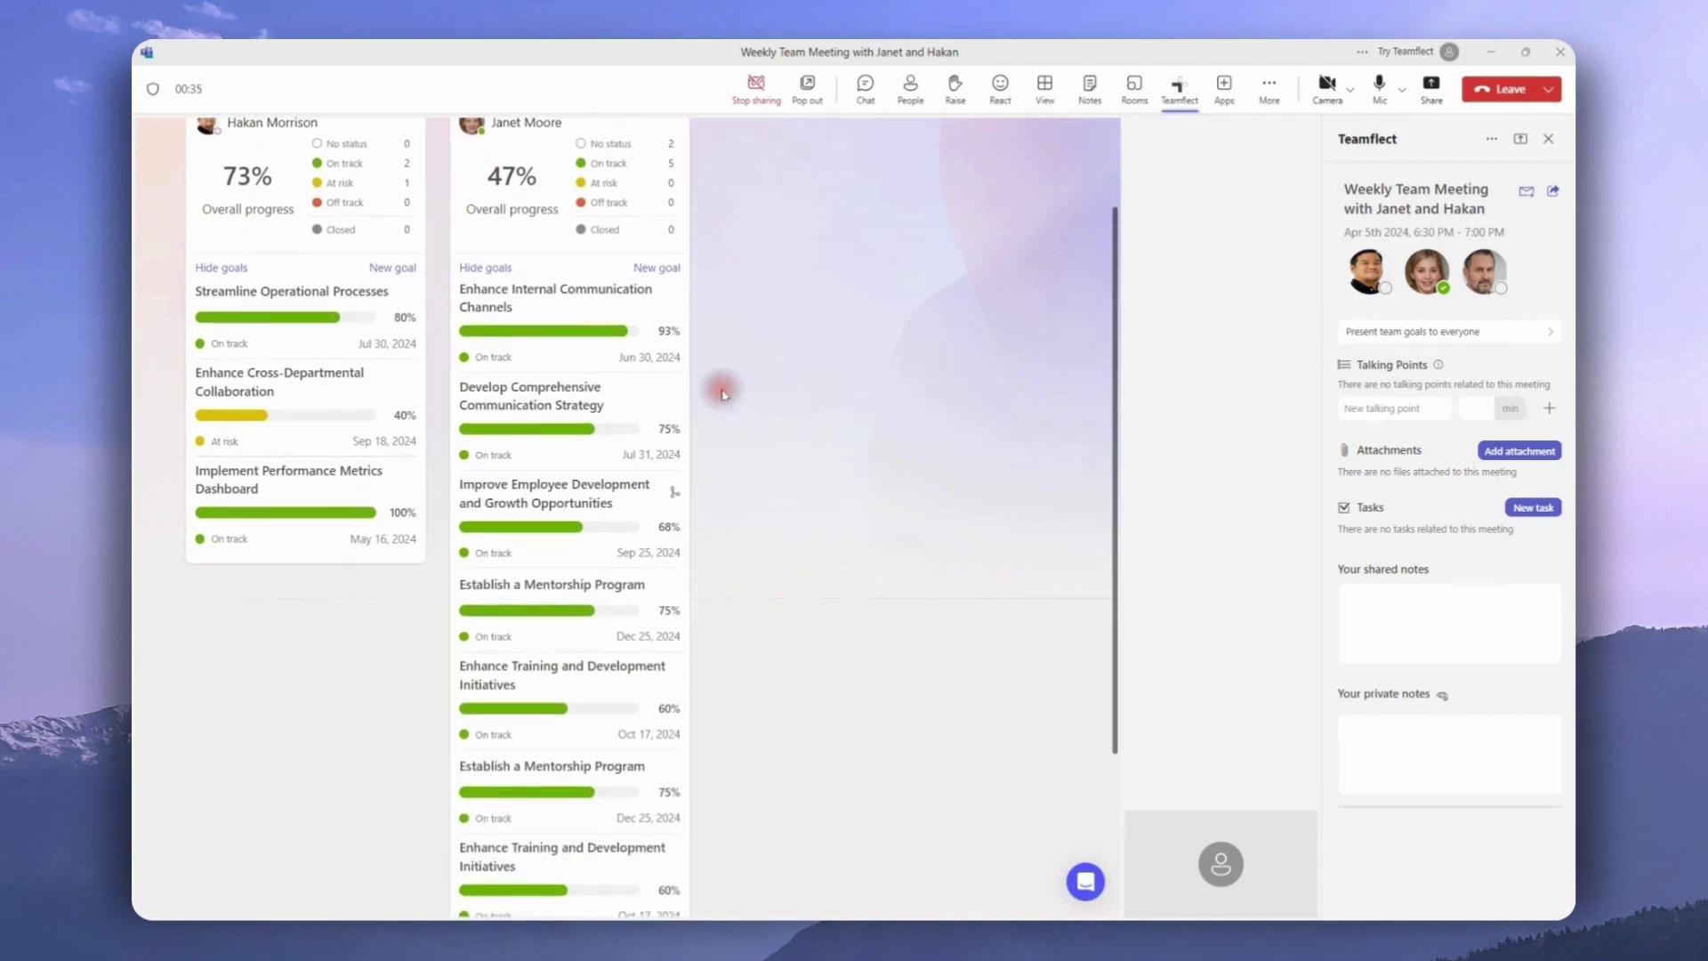
left_click(615, 397)
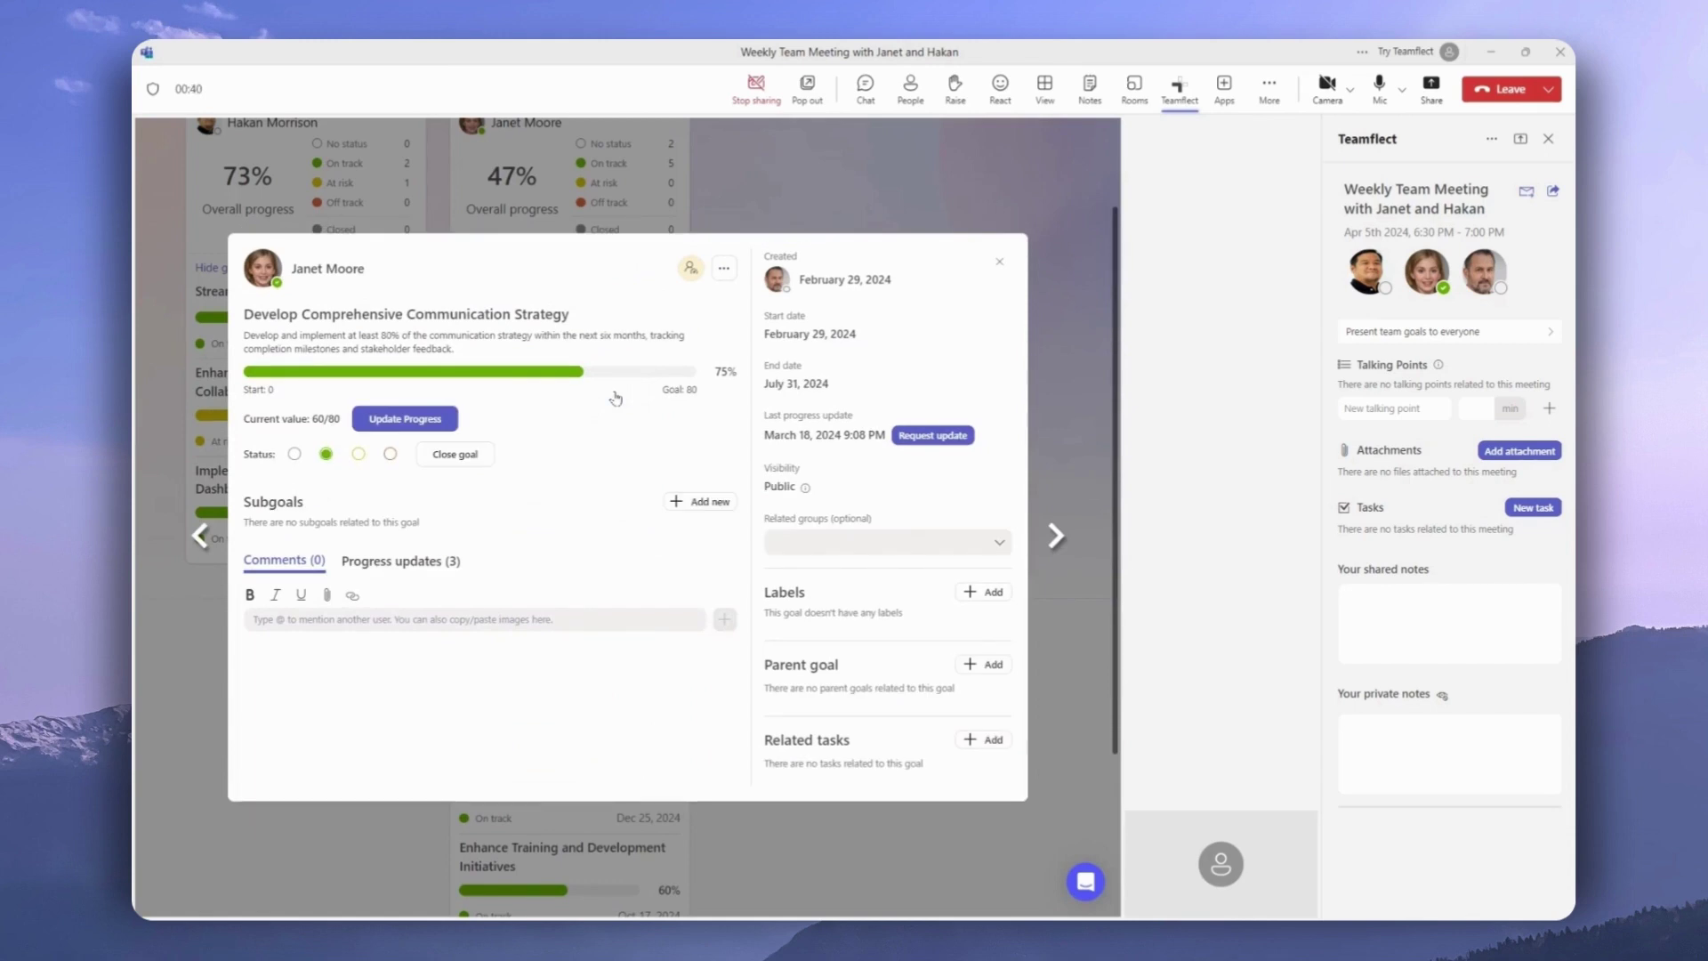
left_click(994, 265)
scroll(995, 267, "up", 3)
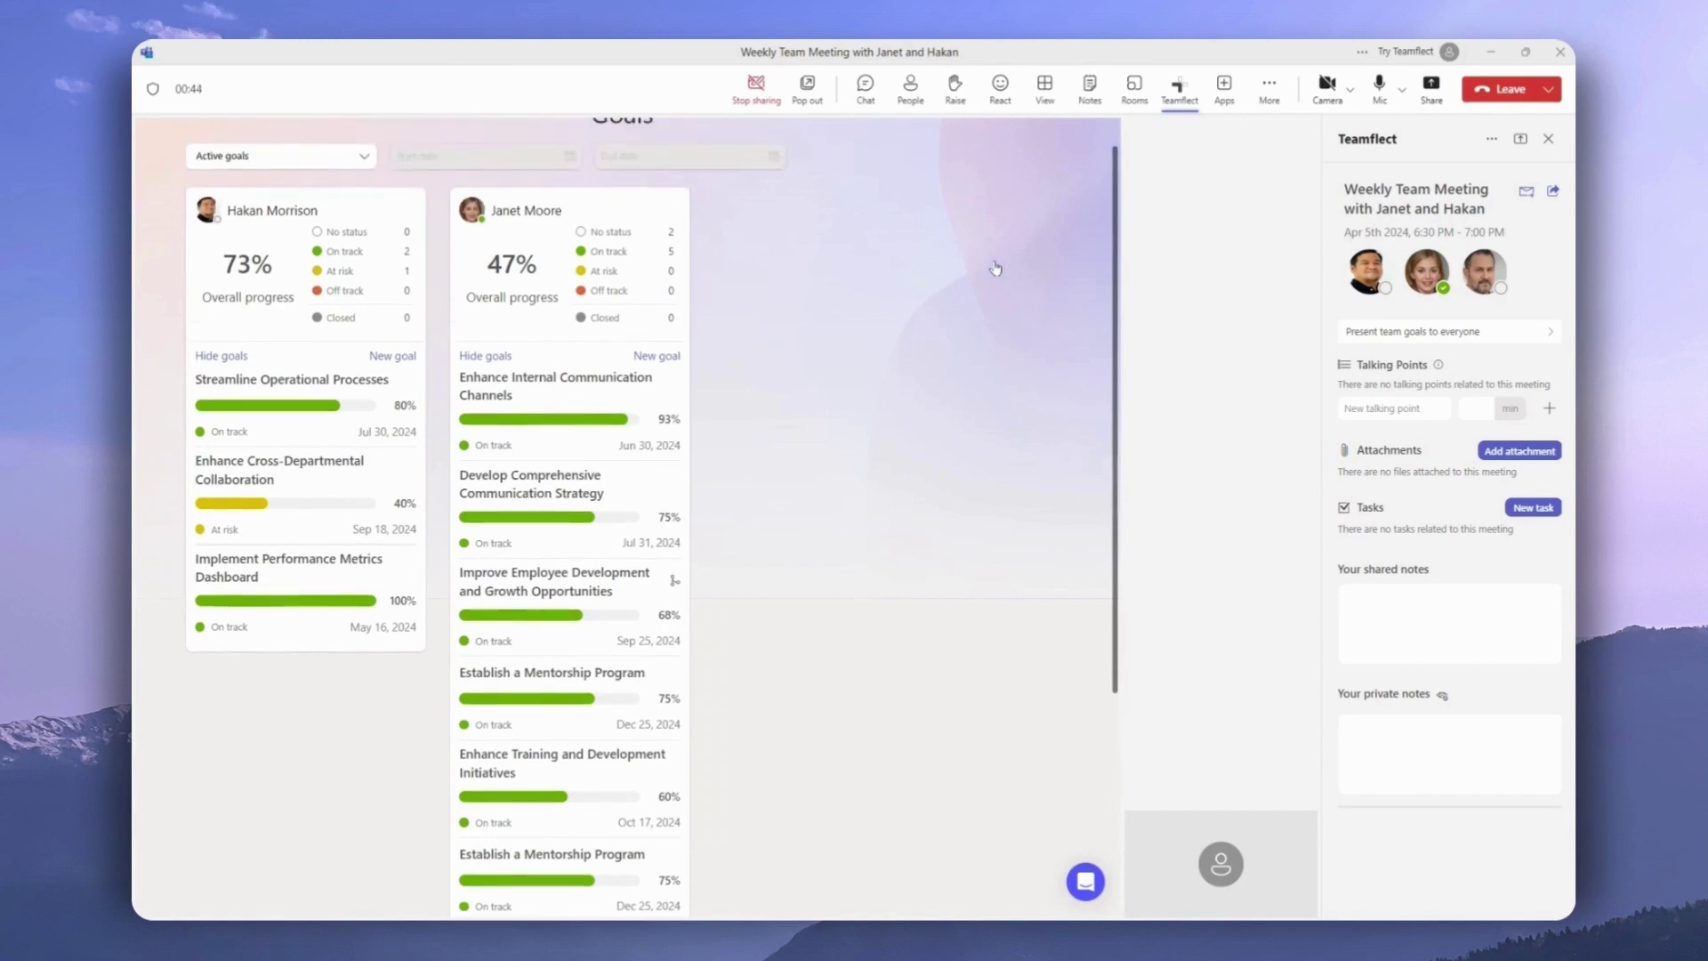